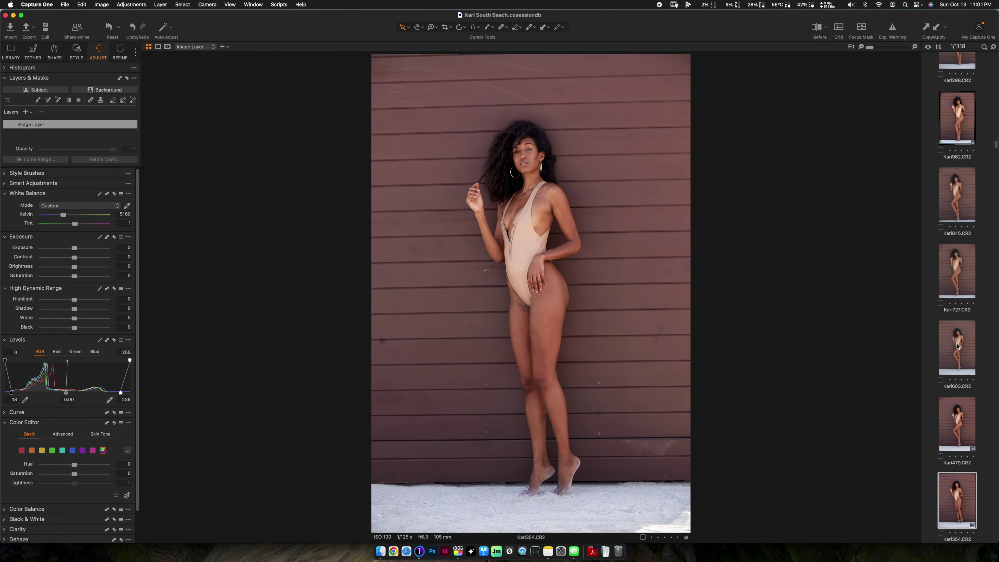
# - Review the swimsuit portraits against the brown wooden wall frame by frame, through to the first white beach-canopy shot
pyautogui.press('Down')
pyautogui.press('Down')
pyautogui.press('Down')
pyautogui.press('Down')
pyautogui.press('Down')
pyautogui.press('Down')
pyautogui.press('Down')
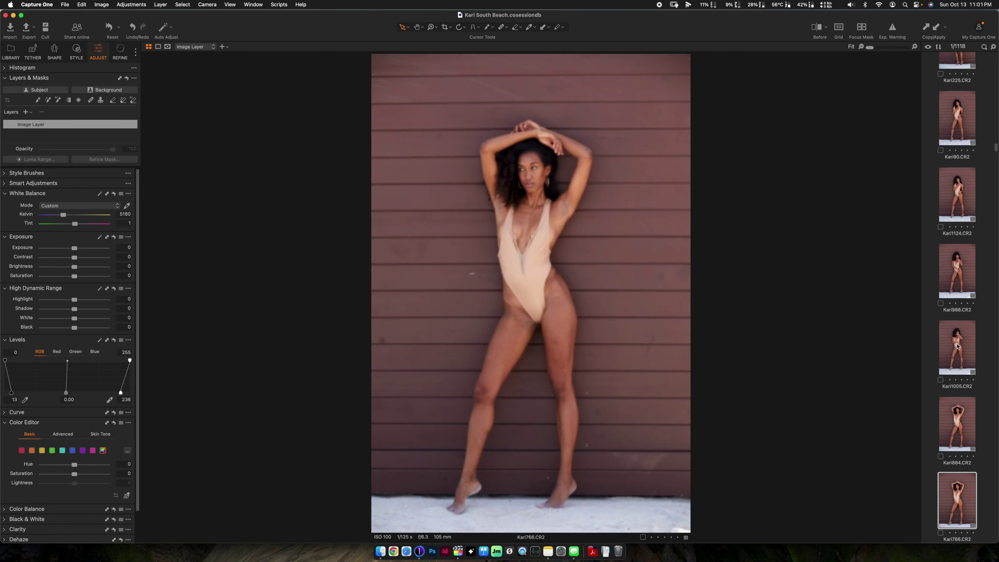
pyautogui.press('Down')
pyautogui.press('Down')
pyautogui.press('Down')
pyautogui.press('Down')
pyautogui.press('Down')
pyautogui.press('Down')
pyautogui.press('Down')
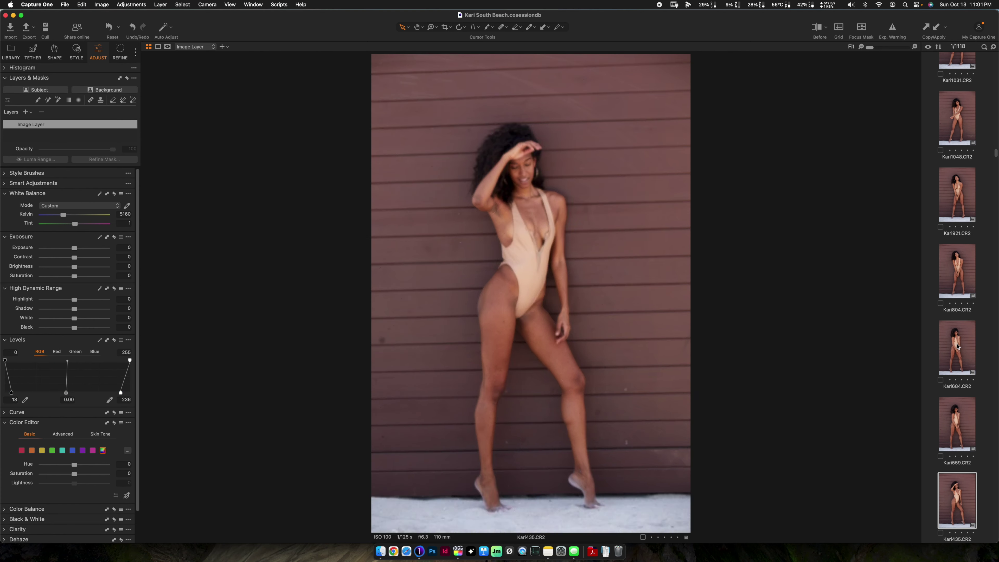
pyautogui.press('Down')
pyautogui.press('Down')
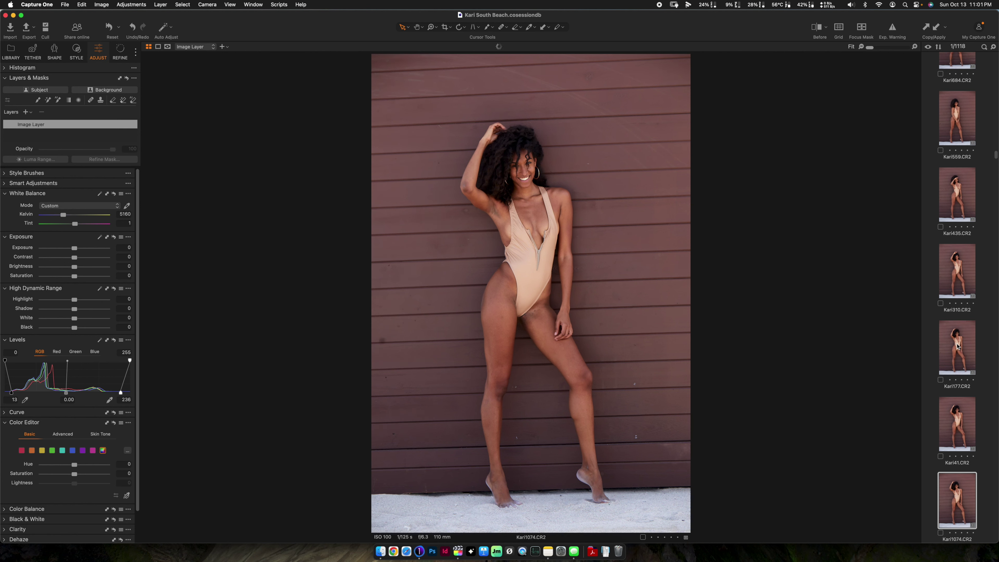
pyautogui.press('Down')
pyautogui.press('Down')
pyautogui.press('Down')
pyautogui.press('Down')
pyautogui.press('Down')
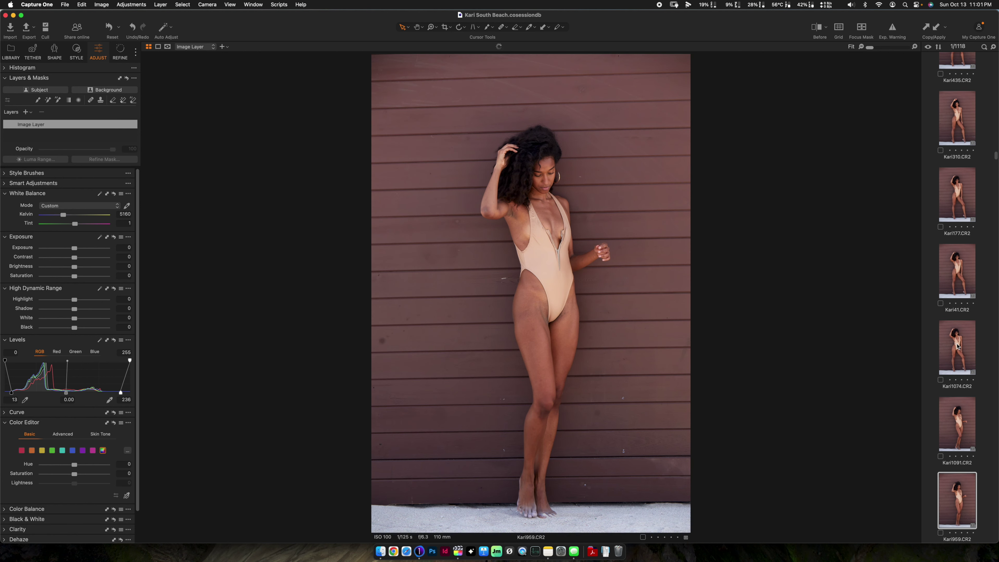
pyautogui.press('Down')
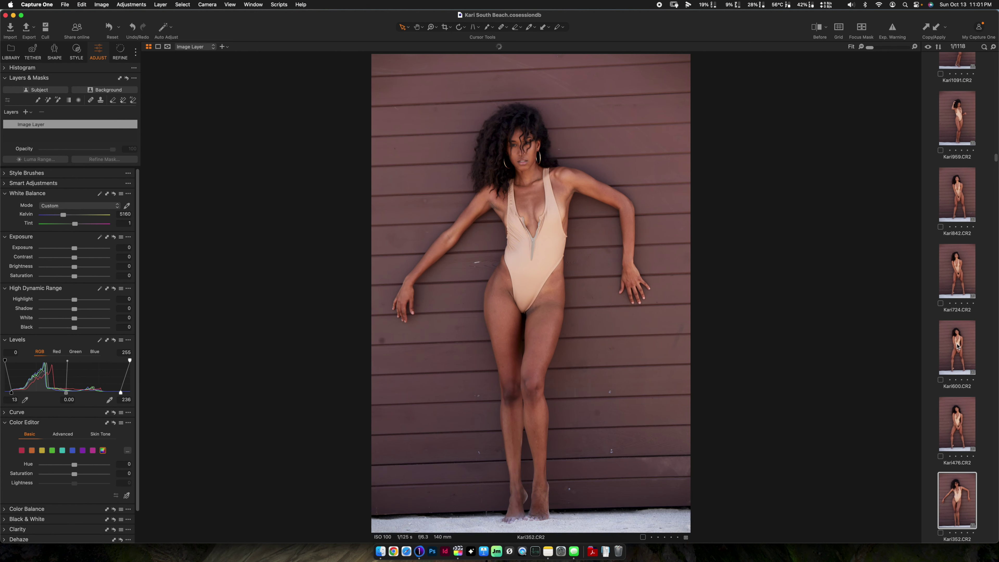
pyautogui.press('Down')
pyautogui.press('Down')
pyautogui.press('Down')
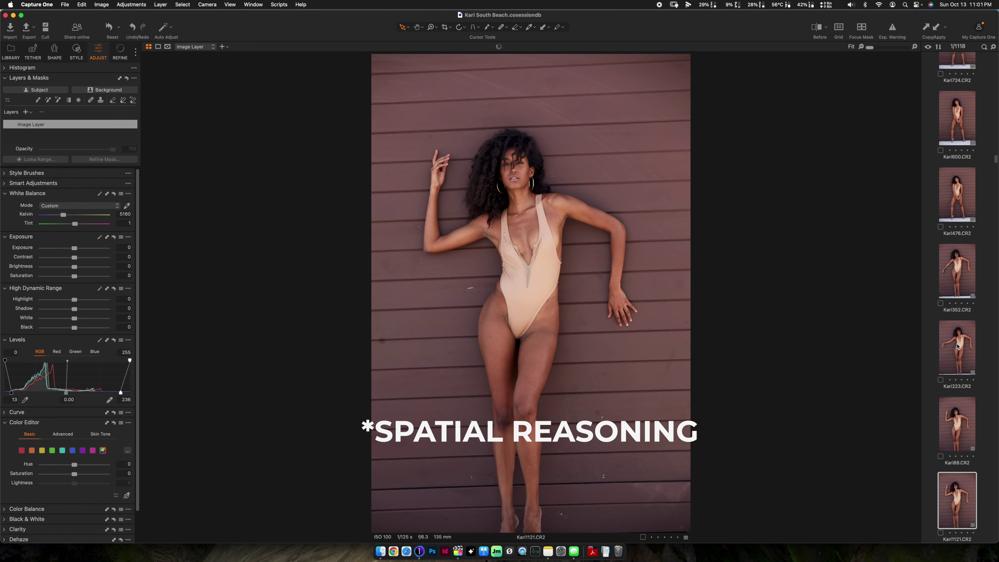
pyautogui.press('Down')
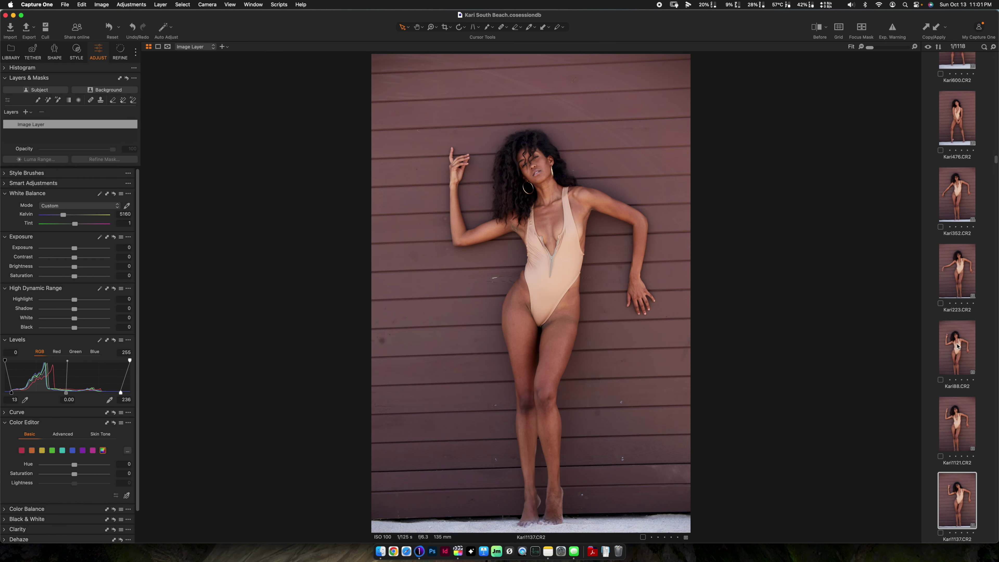
pyautogui.press('Down')
pyautogui.press('Down')
pyautogui.press('Down')
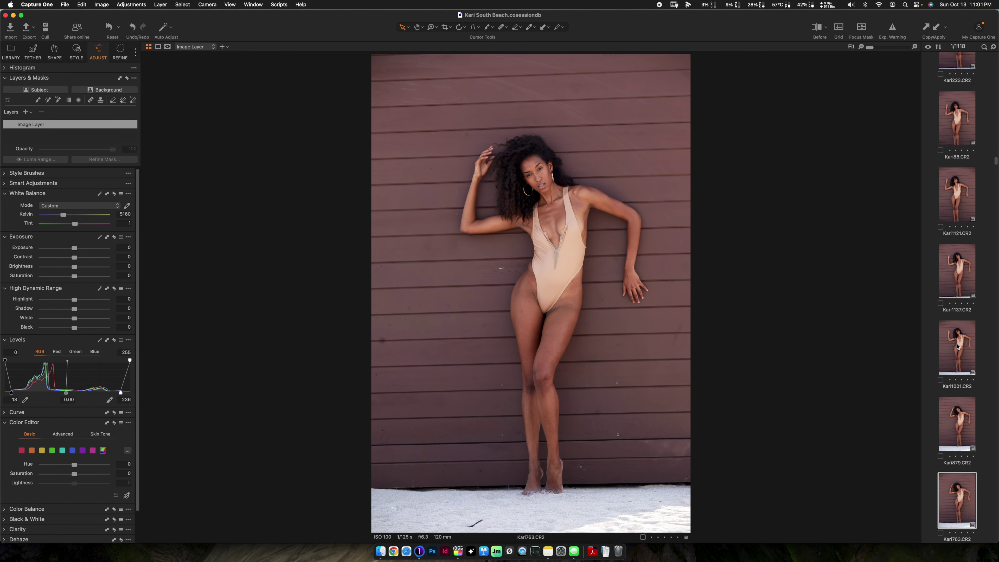
pyautogui.press('Down')
pyautogui.press('Down')
pyautogui.press('Down')
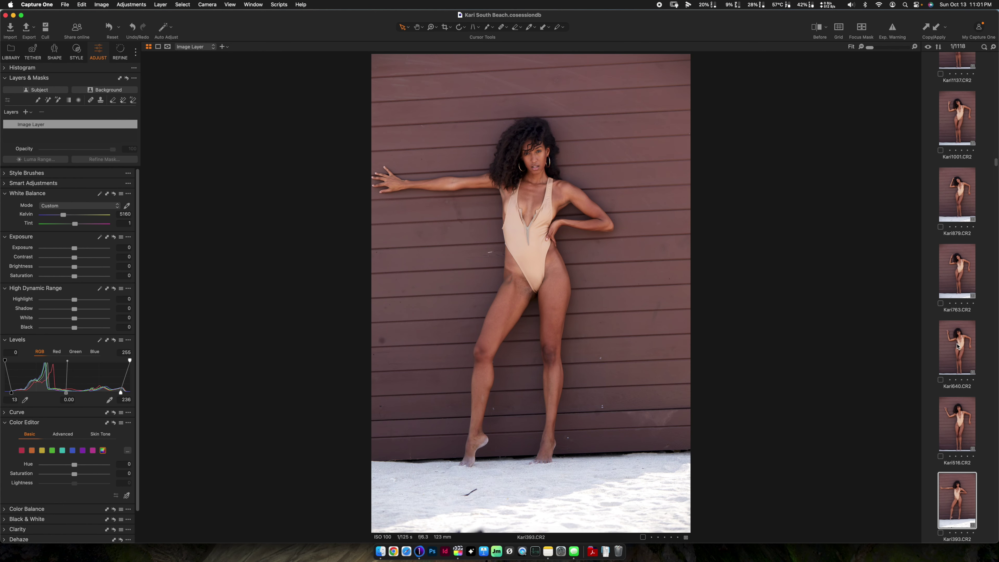
pyautogui.press('Down')
pyautogui.press('Down')
pyautogui.press('Down')
pyautogui.press('Down')
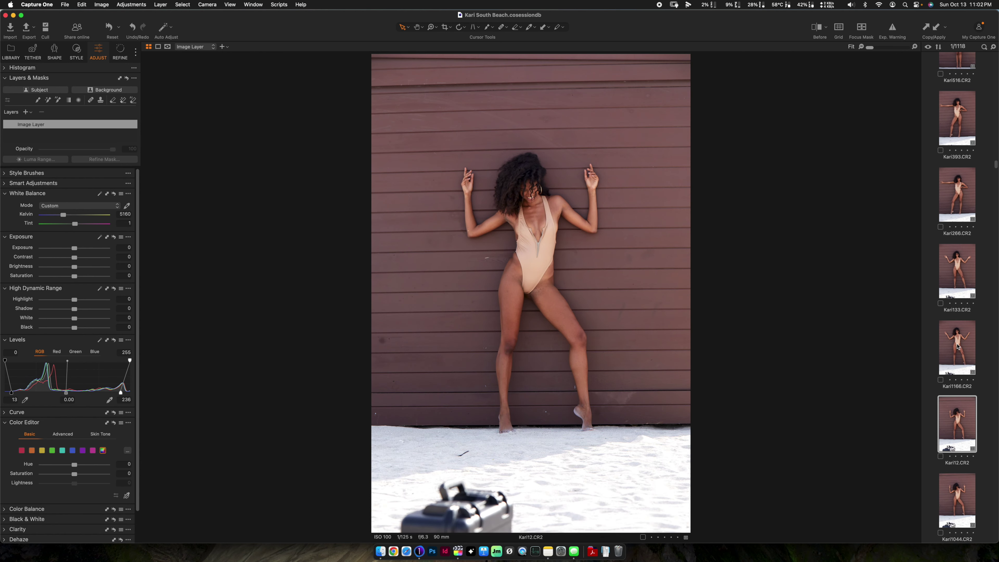
pyautogui.press('Down')
pyautogui.press('Down')
pyautogui.press('Down')
pyautogui.press('Down')
pyautogui.press('Down')
pyautogui.press('Down')
pyautogui.press('Down')
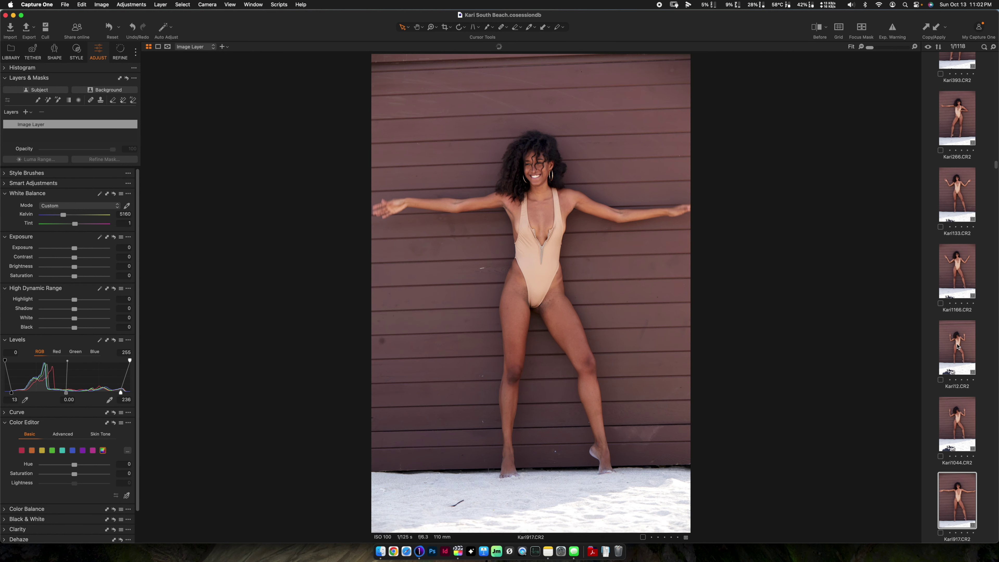
pyautogui.press('Down')
pyautogui.press('Down')
pyautogui.press('Down')
pyautogui.press('Down')
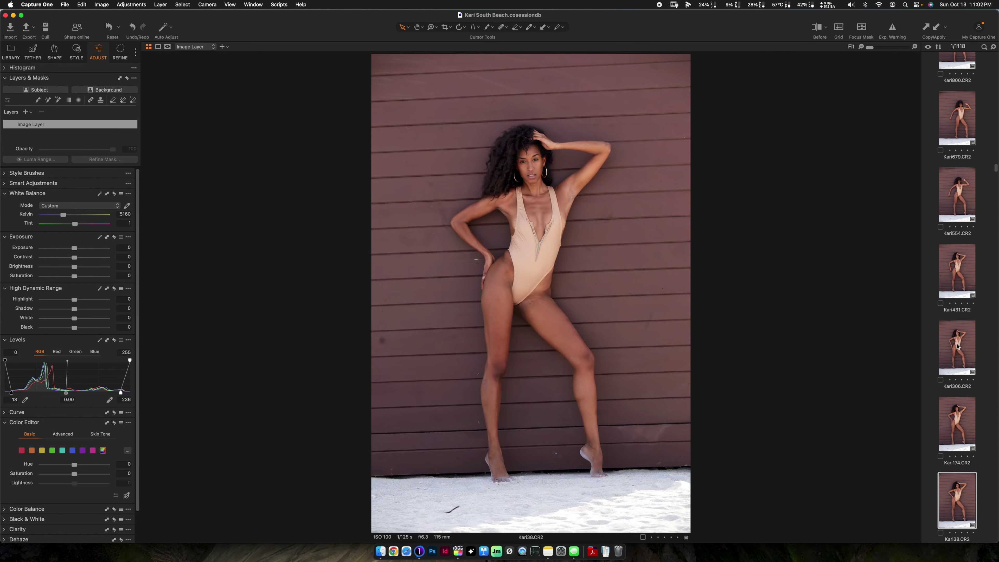
pyautogui.press('Down')
pyautogui.press('Down')
pyautogui.press('Down')
pyautogui.press('Down')
pyautogui.press('Down')
pyautogui.press('Down')
pyautogui.press('Down')
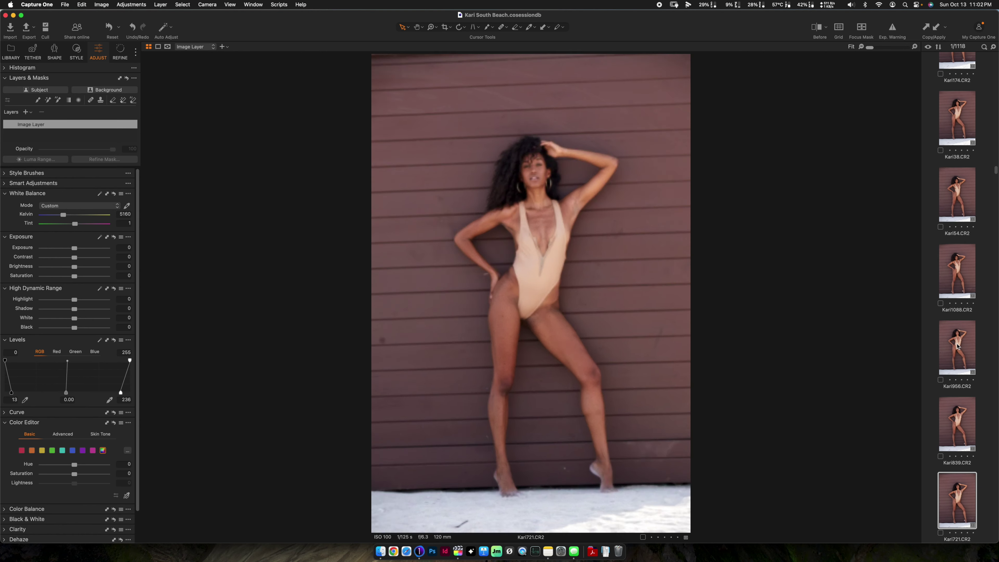
pyautogui.press('Down')
pyautogui.press('Down')
pyautogui.press('Down')
pyautogui.press('Down')
pyautogui.press('Down')
pyautogui.press('Down')
pyautogui.press('Down')
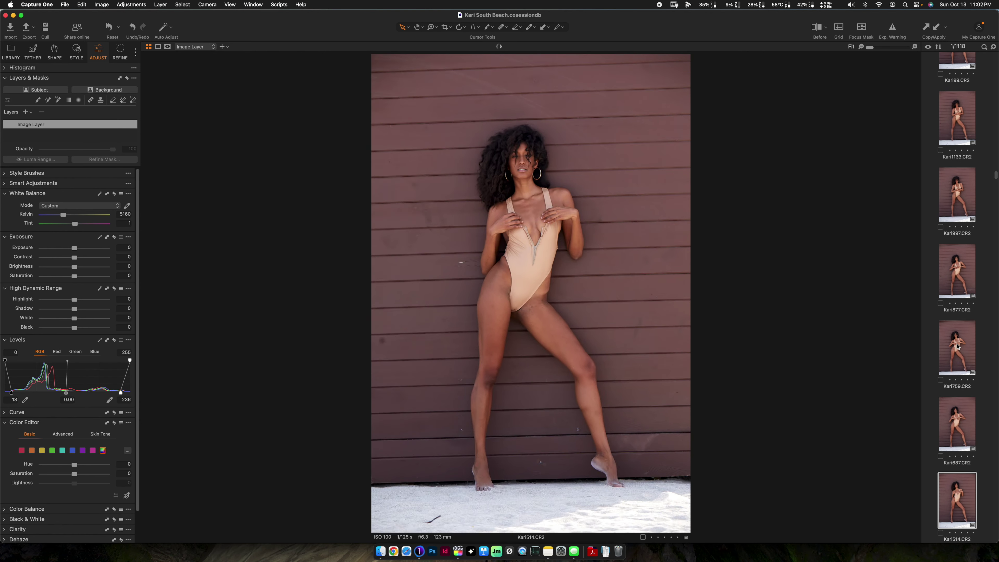
pyautogui.press('Down')
pyautogui.press('Down')
pyautogui.press('Down')
pyautogui.press('Down')
pyautogui.press('Down')
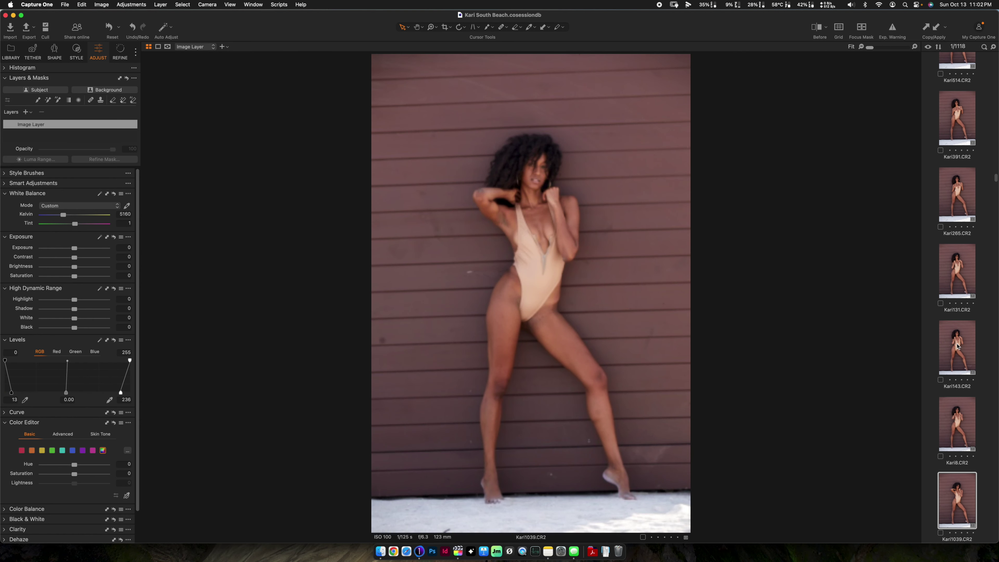
pyautogui.press('Down')
pyautogui.press('Down')
pyautogui.press('Down')
pyautogui.press('Down')
pyautogui.press('Down')
pyautogui.press('Down')
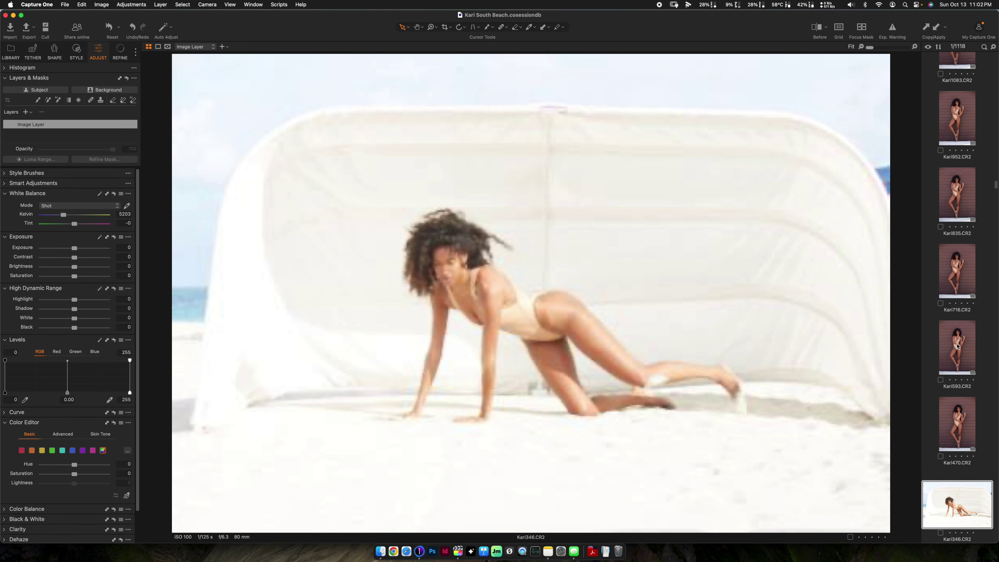
# - Go back to the last brown-wall portraits and compare the poses once more
pyautogui.press('Up')
pyautogui.press('Up')
pyautogui.press('Up')
pyautogui.press('Up')
pyautogui.press('Up')
pyautogui.press('Up')
pyautogui.press('Up')
pyautogui.press('Up')
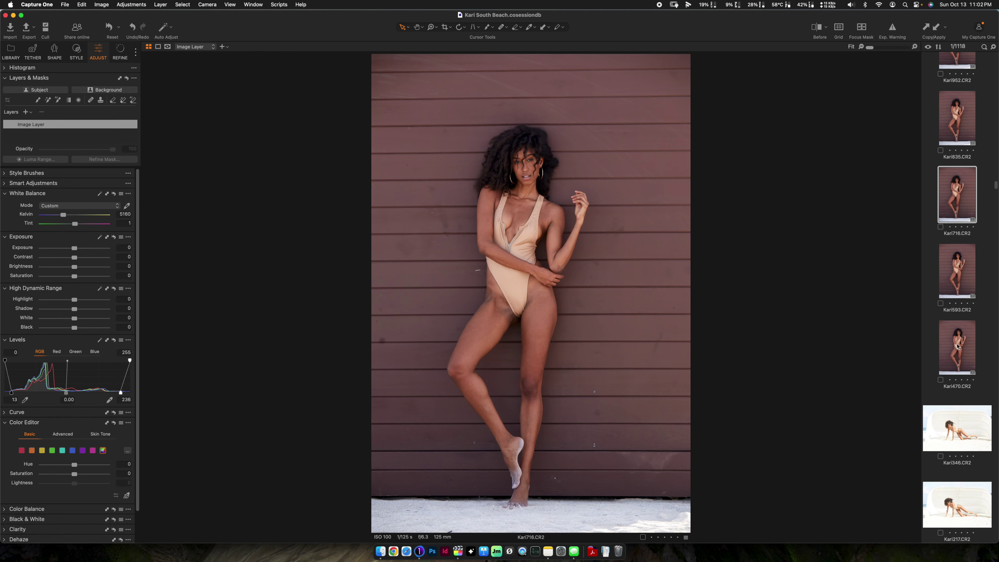
pyautogui.press('Down')
pyautogui.press('Down')
pyautogui.press('Down')
pyautogui.press('Down')
pyautogui.press('Down')
pyautogui.press('Down')
pyautogui.press('Down')
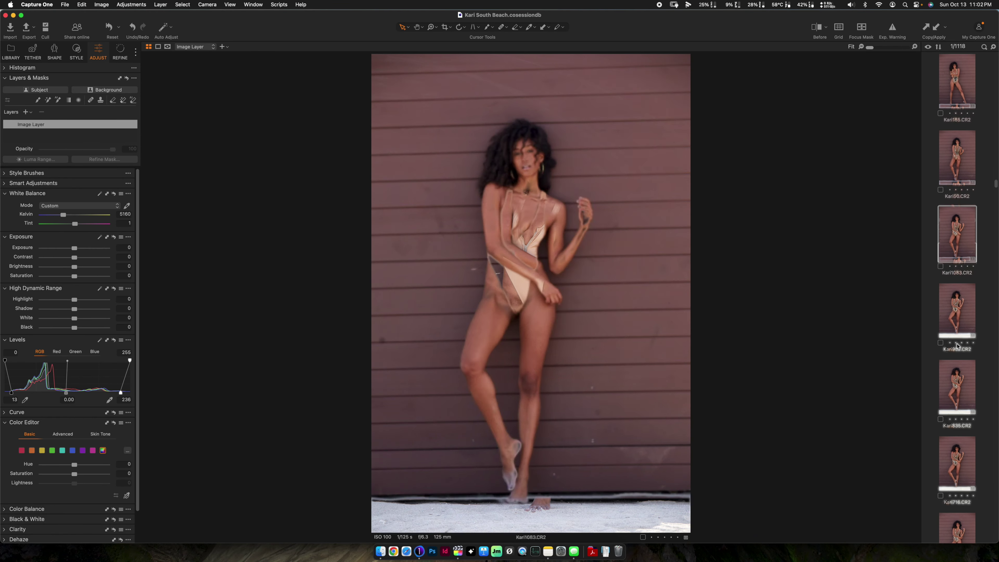
# - On the overexposed canopy shot of the model lying on her forearms, lower Exposure to -1.42 and White to -92
pyautogui.press('Down')
pyautogui.press('Down')
pyautogui.press('Down')
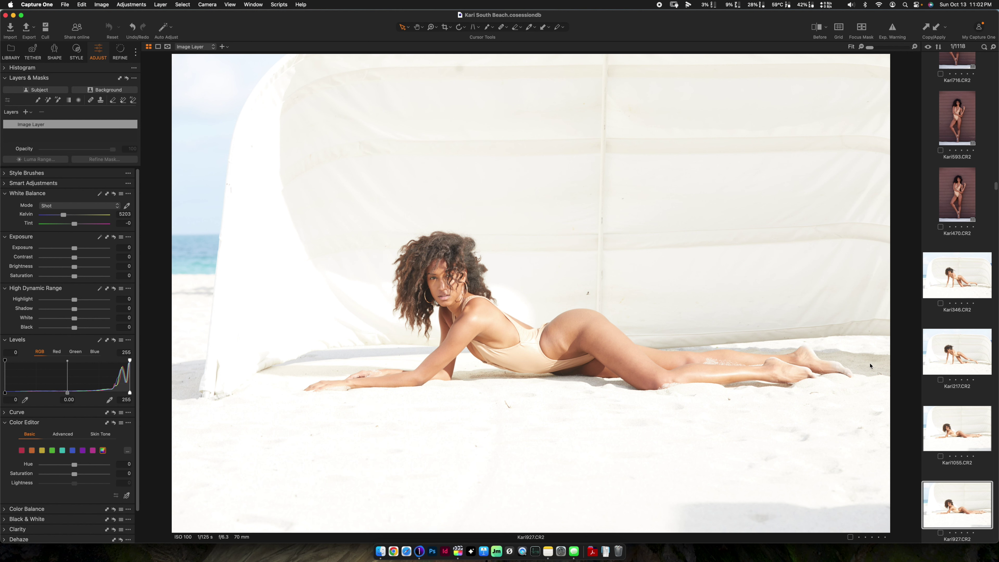
pyautogui.moveTo(73, 249); pyautogui.dragTo(62, 249)
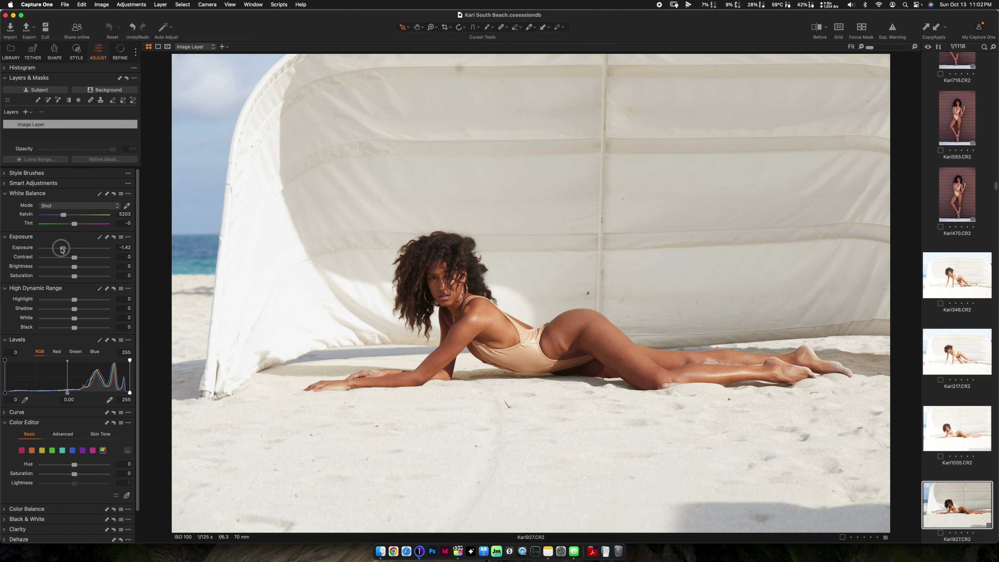
pyautogui.click(45, 318)
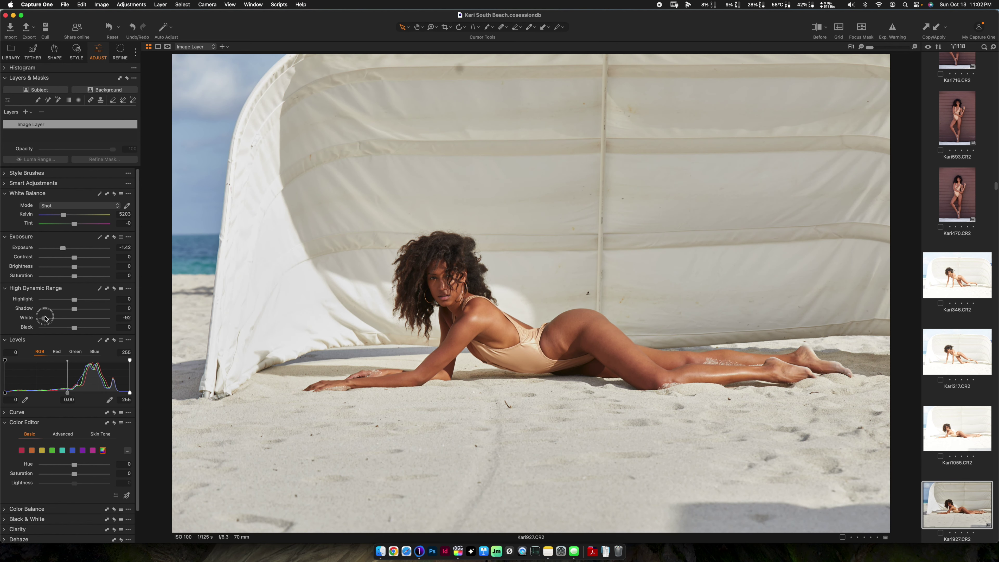
# - Review the following beach-canopy frames of the model lying on the sand, comparing exposure, framing and pose
pyautogui.press('Down')
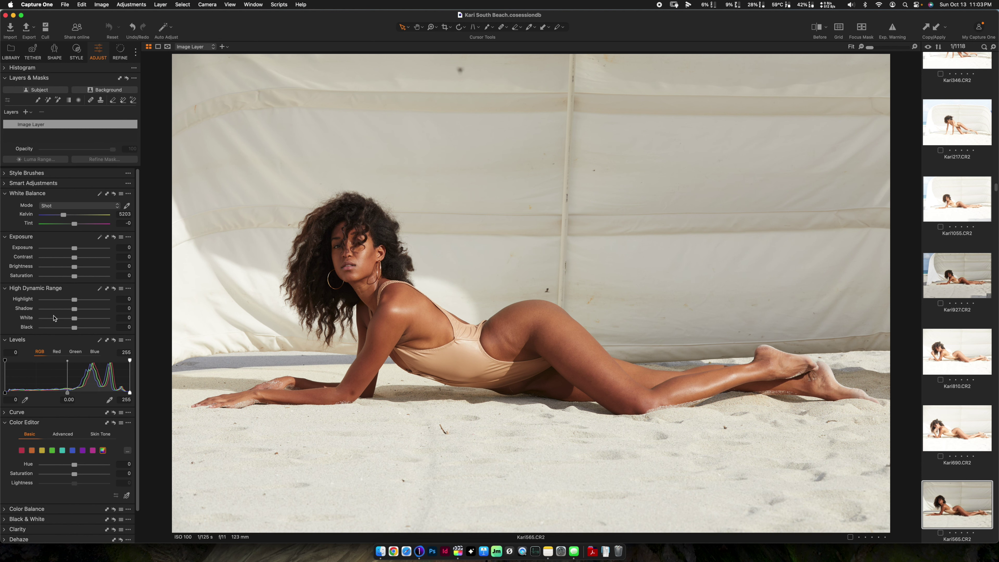
pyautogui.press('Down')
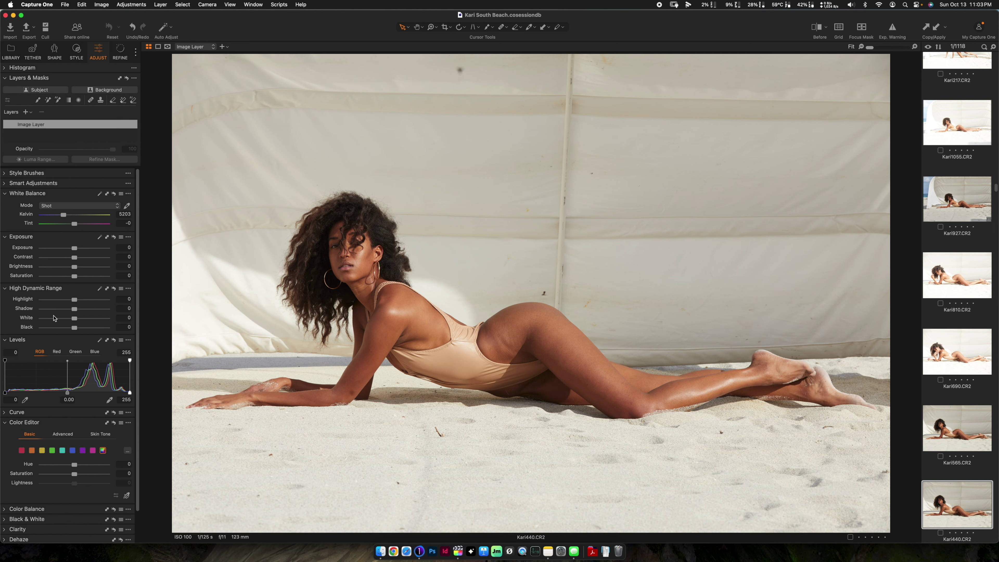
pyautogui.press('Down')
pyautogui.press('Down')
pyautogui.press('Down')
pyautogui.press('Down')
pyautogui.press('Down')
pyautogui.press('Down')
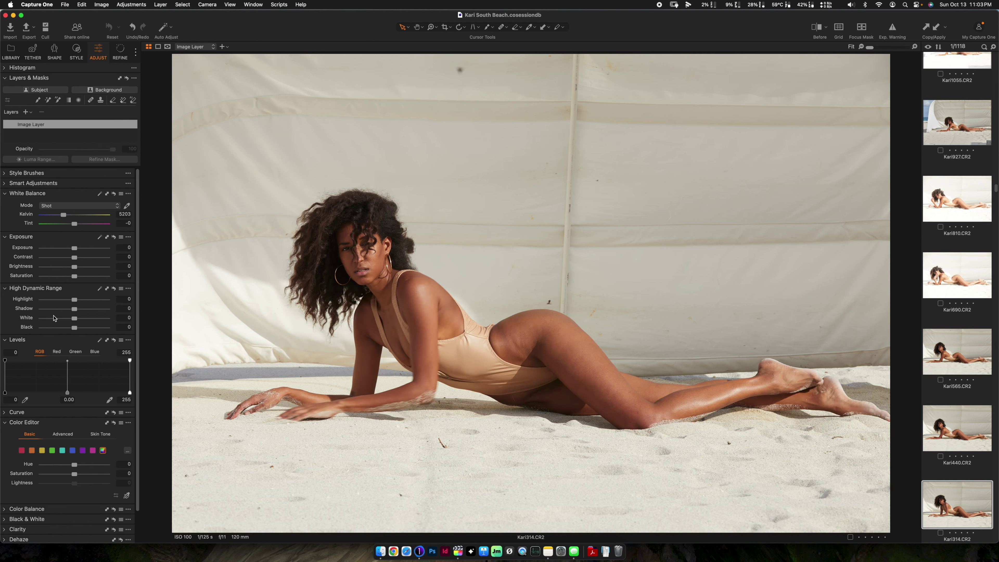
pyautogui.press('Down')
pyautogui.press('Down')
pyautogui.press('Down')
pyautogui.press('Down')
pyautogui.press('Down')
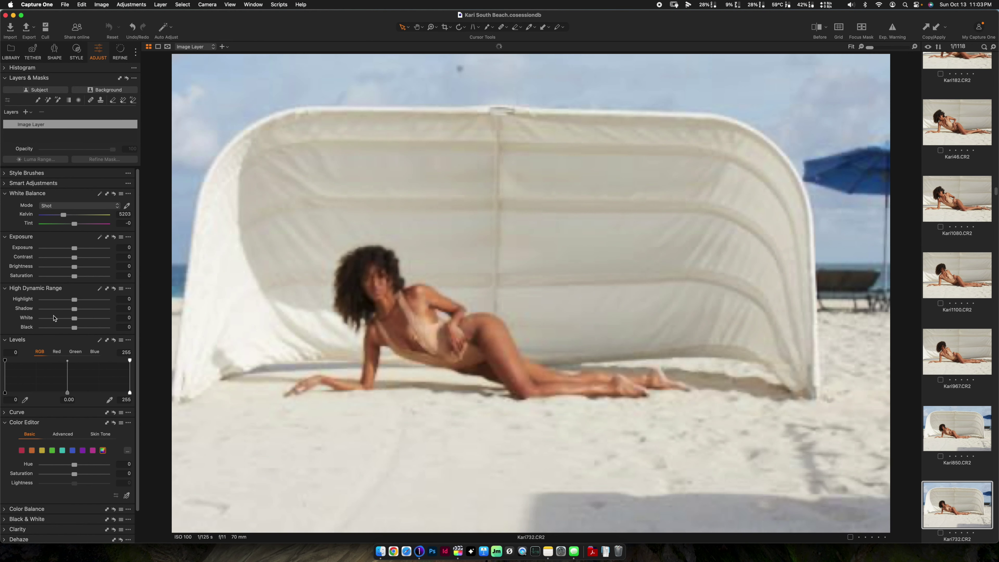
pyautogui.press('Down')
pyautogui.press('Down')
pyautogui.press('Down')
pyautogui.press('Down')
pyautogui.press('Down')
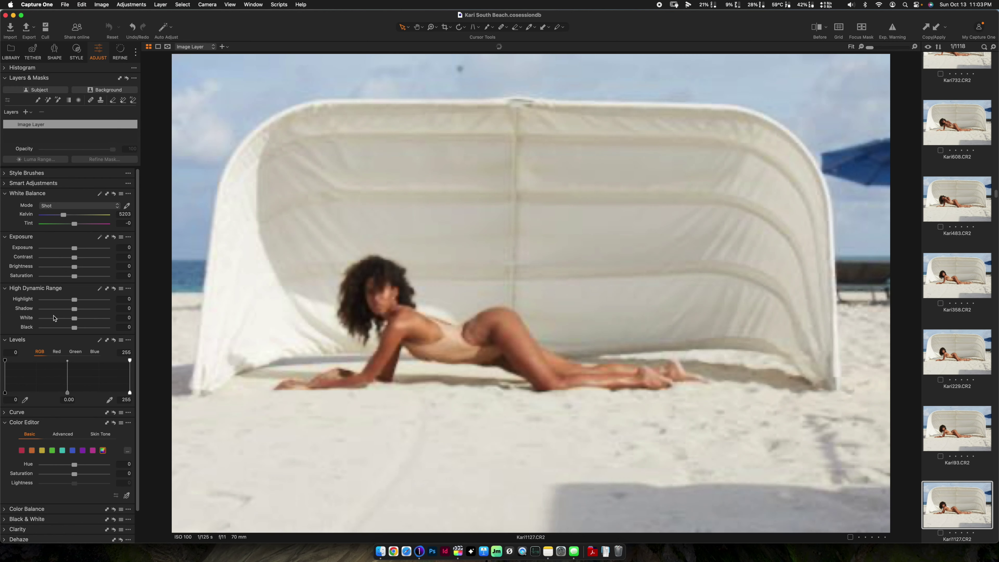
pyautogui.press('Down')
pyautogui.press('Down')
pyautogui.press('Down')
pyautogui.press('Down')
pyautogui.press('Down')
pyautogui.press('Down')
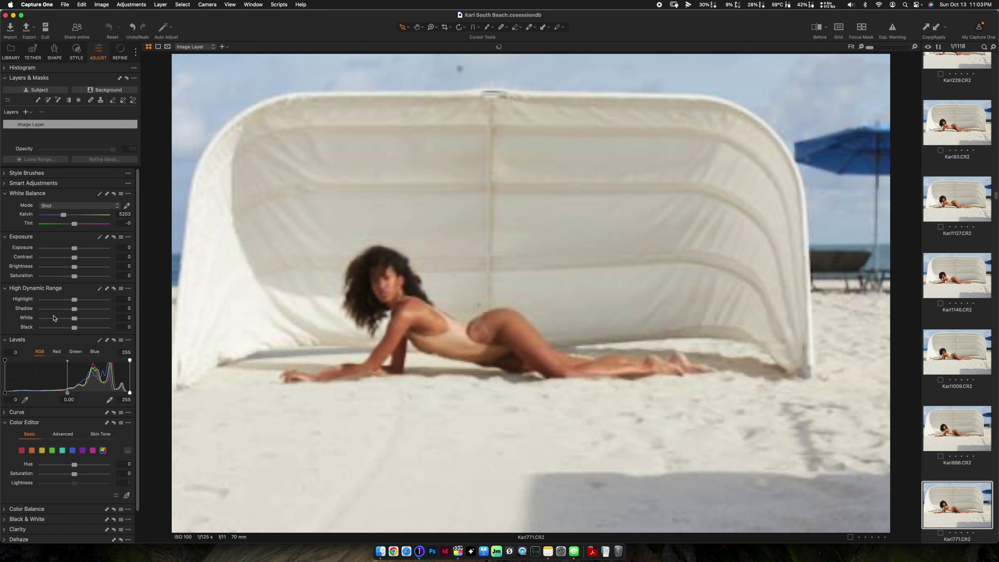
pyautogui.press('Down')
pyautogui.press('Down')
pyautogui.press('Down')
pyautogui.press('Down')
pyautogui.press('Down')
pyautogui.press('Down')
pyautogui.press('Down')
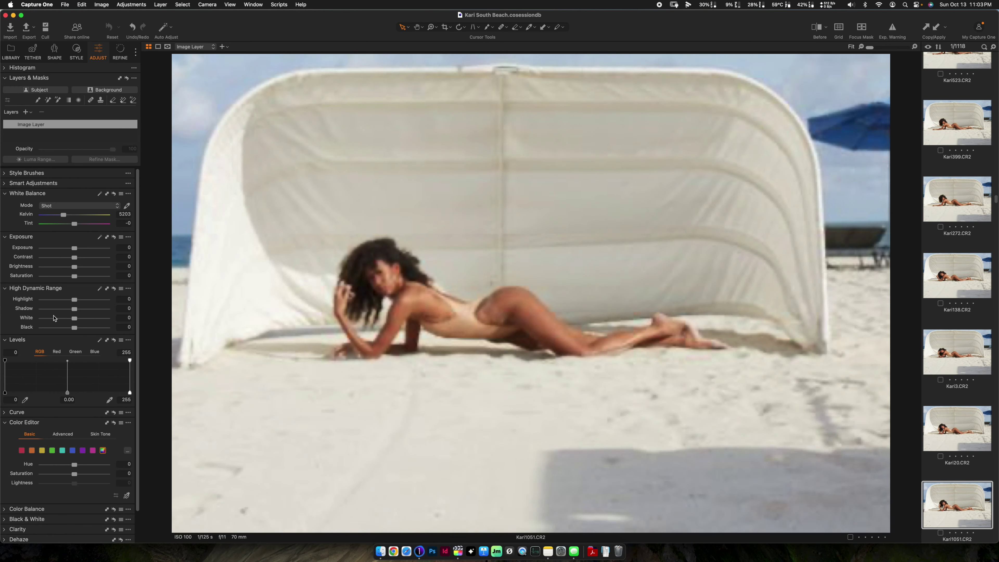
pyautogui.press('Down')
pyautogui.press('Down')
pyautogui.press('Down')
pyautogui.press('Down')
pyautogui.press('Down')
pyautogui.press('Down')
pyautogui.press('Down')
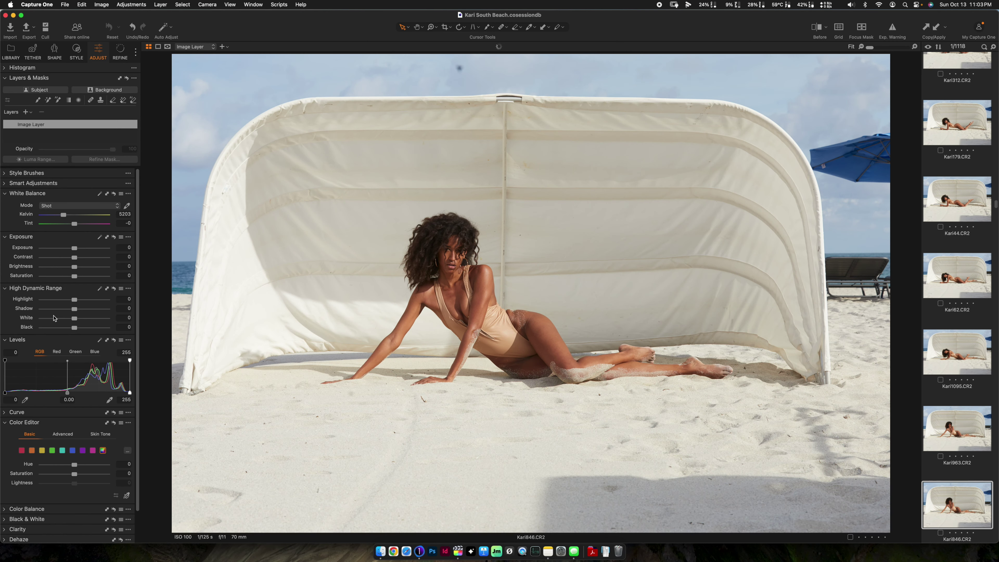
# - Review the canopy frames of the model reclining with one knee raised, comparing pose, head position and framing from shot to shot
pyautogui.press('Down')
pyautogui.press('Down')
pyautogui.press('Down')
pyautogui.press('Down')
pyautogui.press('Down')
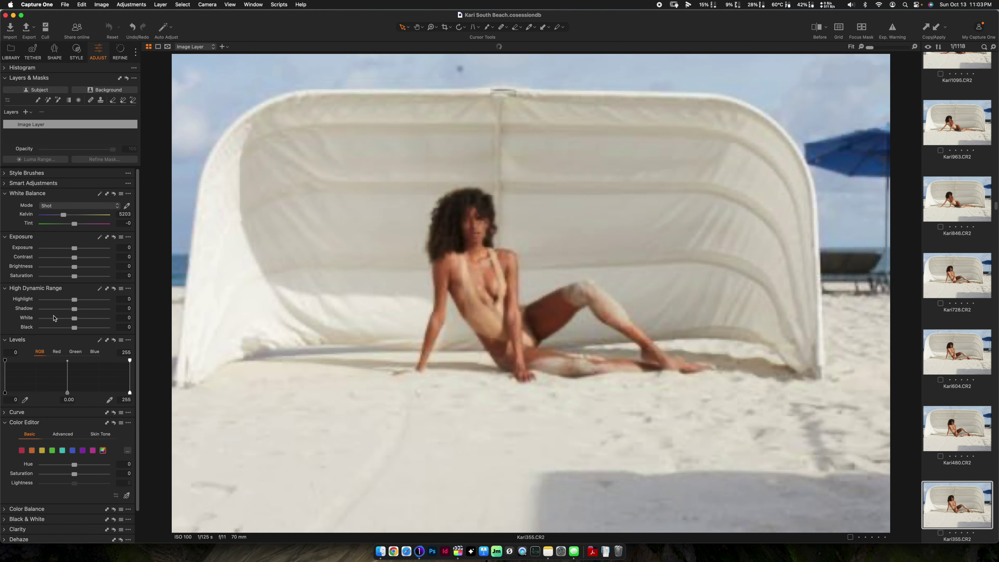
pyautogui.press('Down')
pyautogui.press('Down')
pyautogui.press('Down')
pyautogui.press('Down')
pyautogui.press('Down')
pyautogui.press('Down')
pyautogui.press('Down')
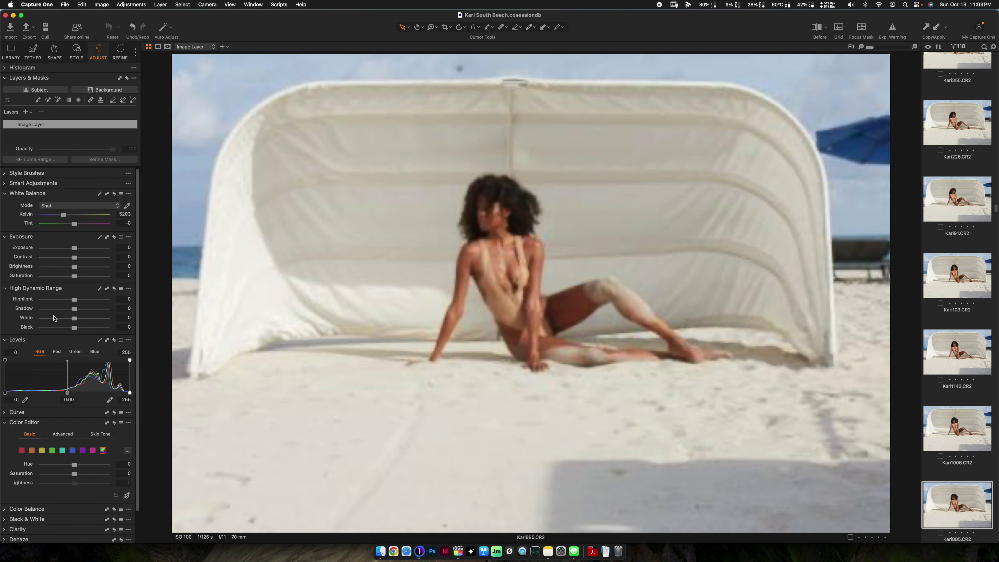
pyautogui.press('Down')
pyautogui.press('Down')
pyautogui.press('Down')
pyautogui.press('Down')
pyautogui.press('Down')
pyautogui.press('Down')
pyautogui.press('Down')
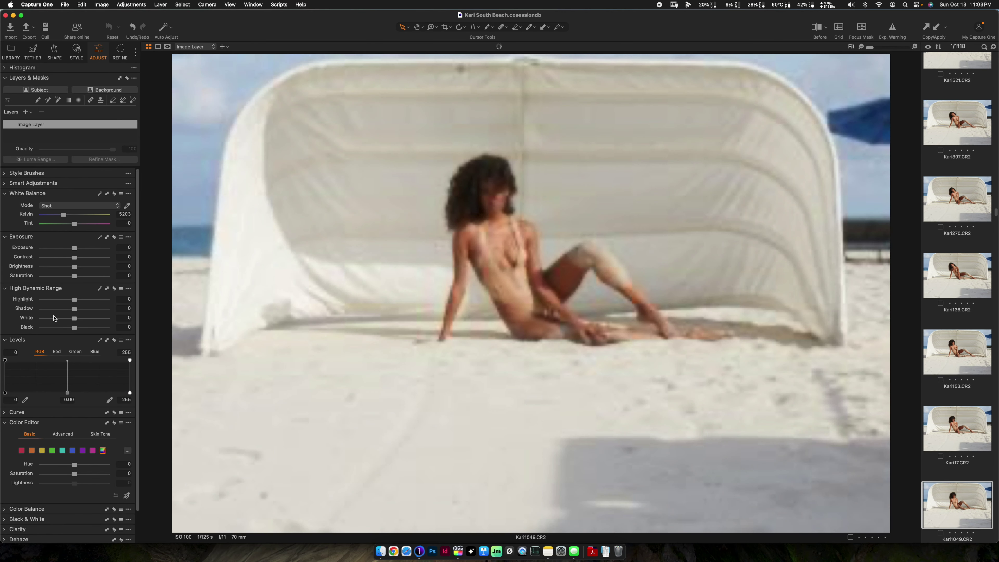
pyautogui.press('Down')
pyautogui.press('Down')
pyautogui.press('Down')
pyautogui.press('Down')
pyautogui.press('Down')
pyautogui.press('Down')
pyautogui.press('Down')
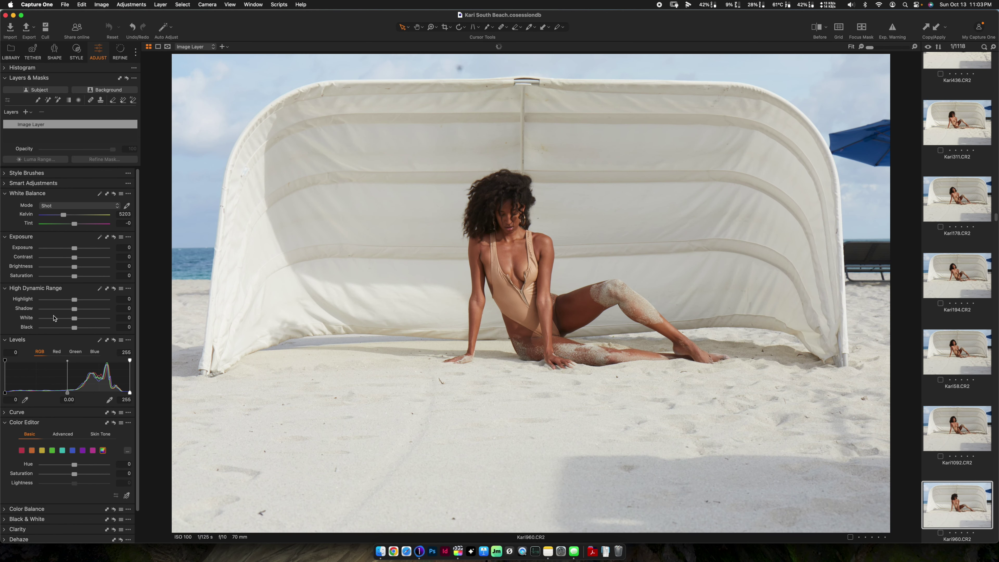
pyautogui.press('Down')
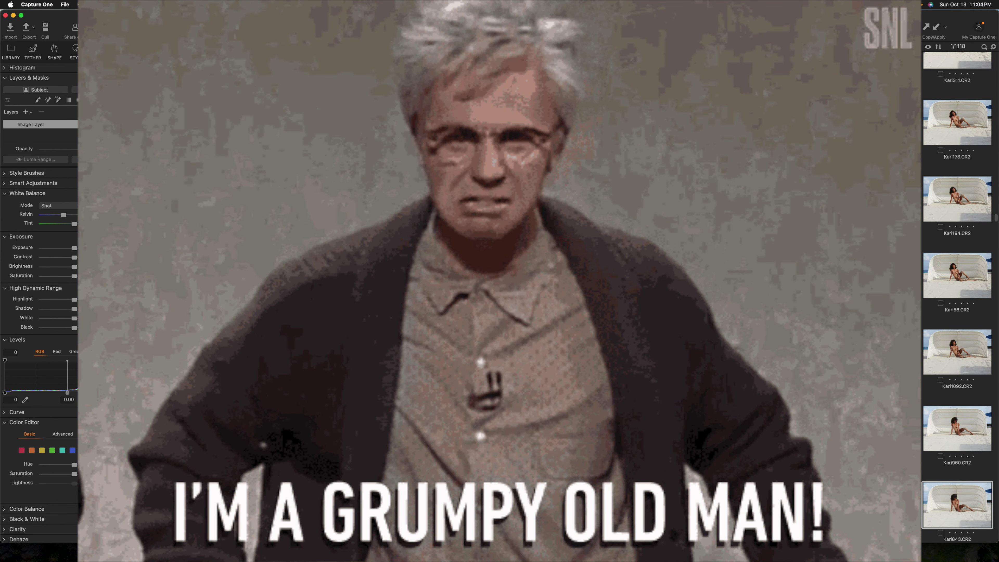
# - Compare the brighter reclining canopy frame 725 with the darker, wider-sky frames that follow it, through frame 353
pyautogui.press('Right')
pyautogui.press('Right')
pyautogui.press('Right')
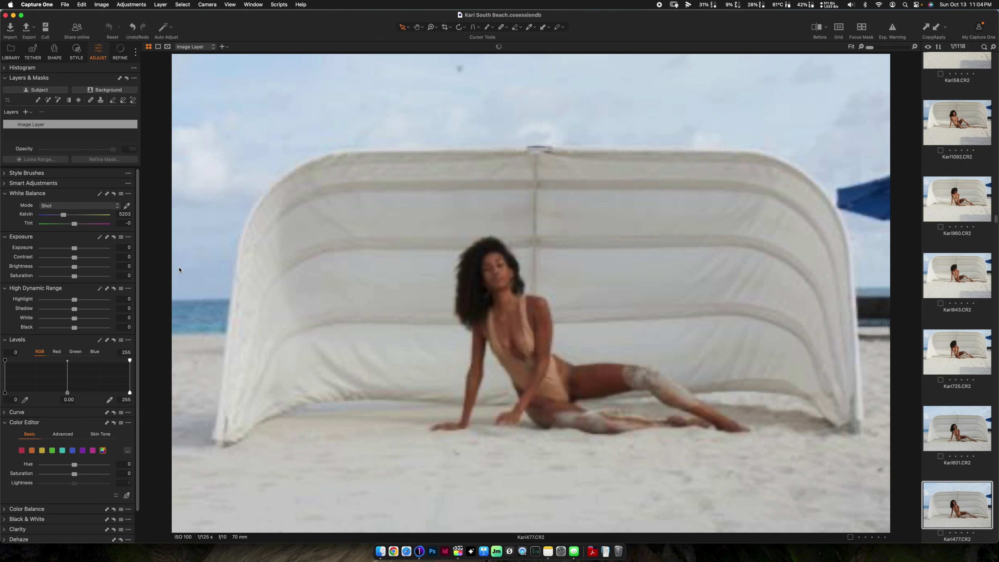
pyautogui.press('Right')
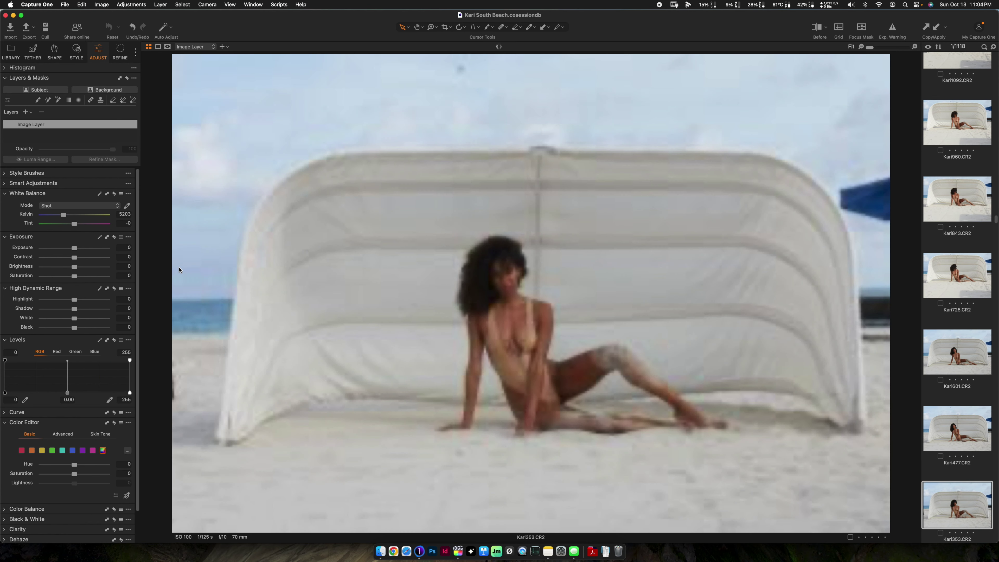
pyautogui.press('Left')
pyautogui.press('Left')
pyautogui.press('Left')
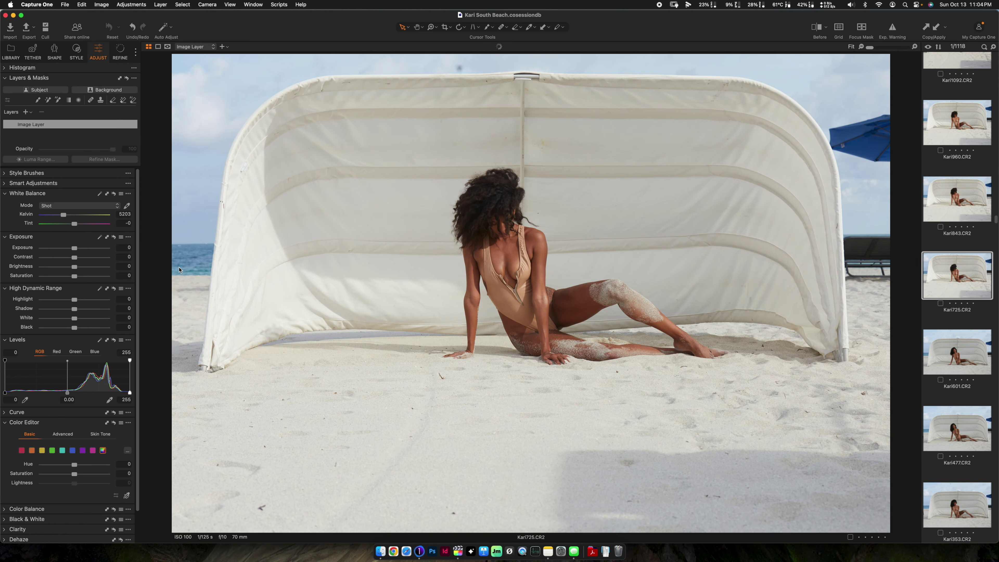
pyautogui.press('Right')
pyautogui.press('Right')
pyautogui.press('Right')
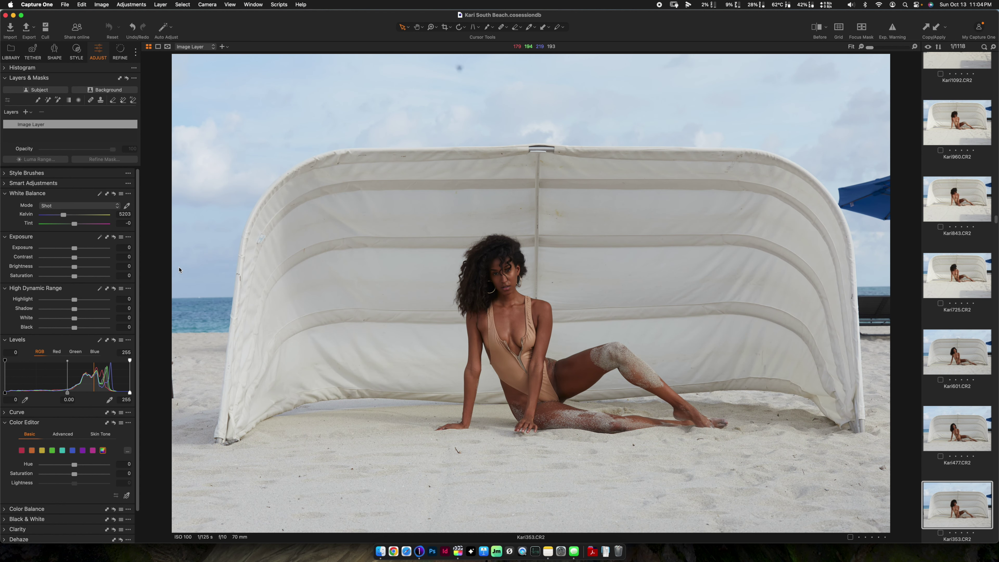
# - On canopy frame 1138, with the model's hand near her chin, set Brightness to 19 and auto-adjust Levels
pyautogui.press('Right')
pyautogui.press('Right')
pyautogui.press('Right')
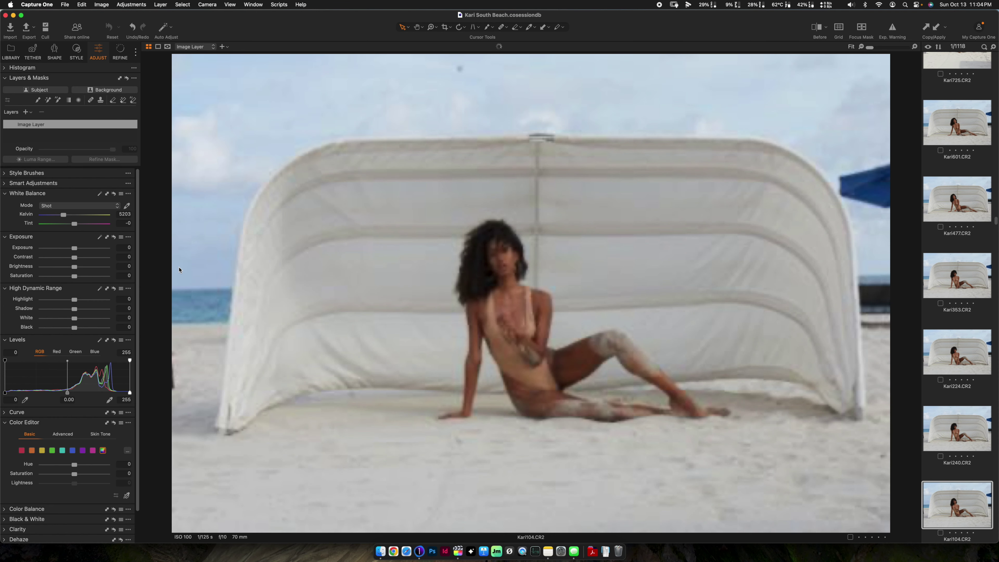
pyautogui.press('Right')
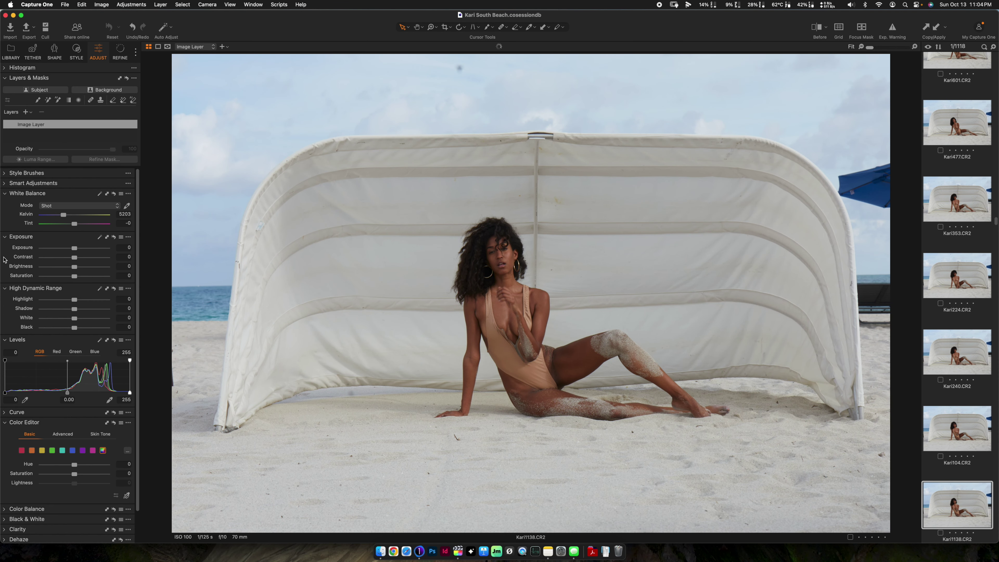
pyautogui.click(88, 268)
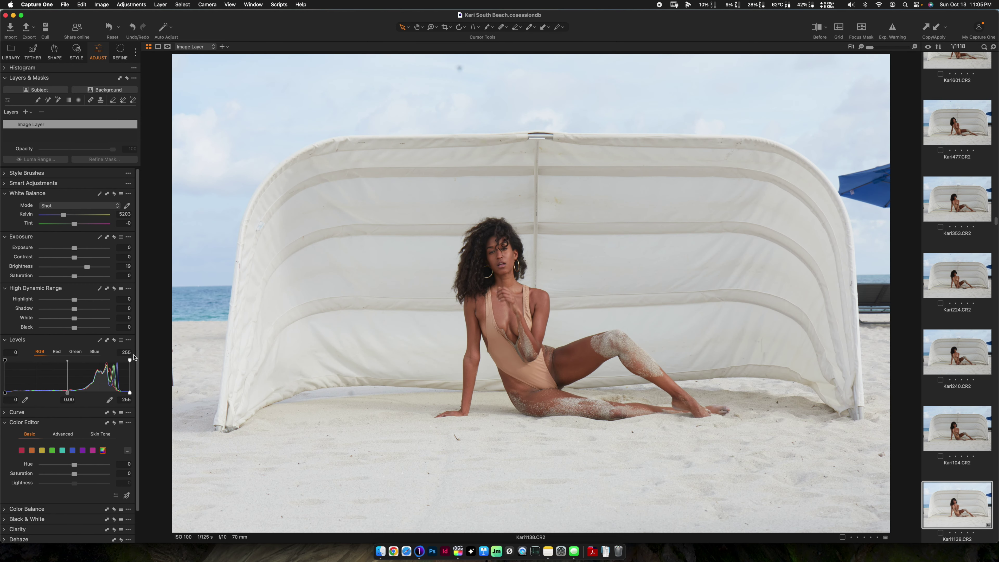
pyautogui.click(100, 340)
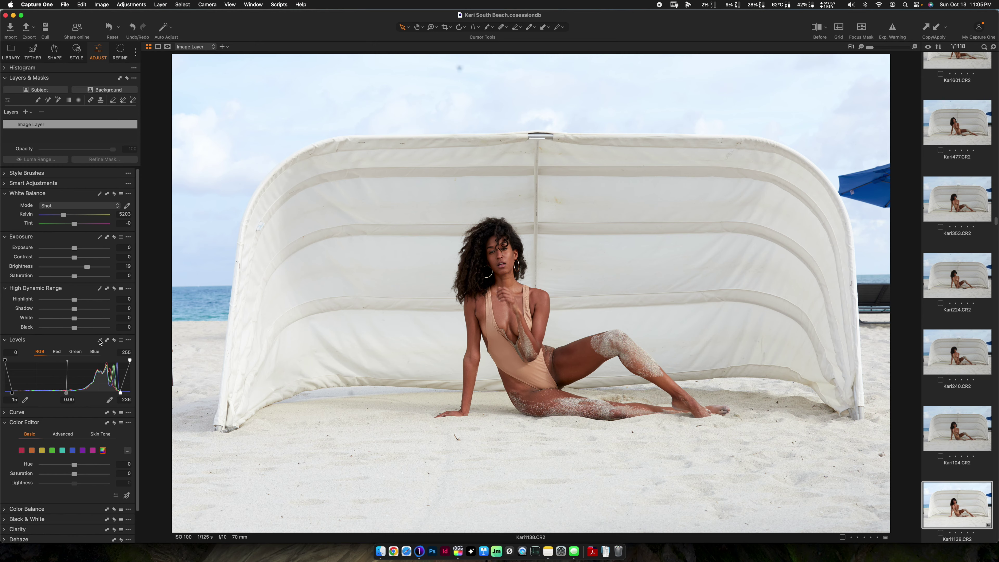
# - Clone the already retouched one-star frame 881 as a second variant and set the clone's Shadow to -23
pyautogui.press('Right')
pyautogui.press('Right')
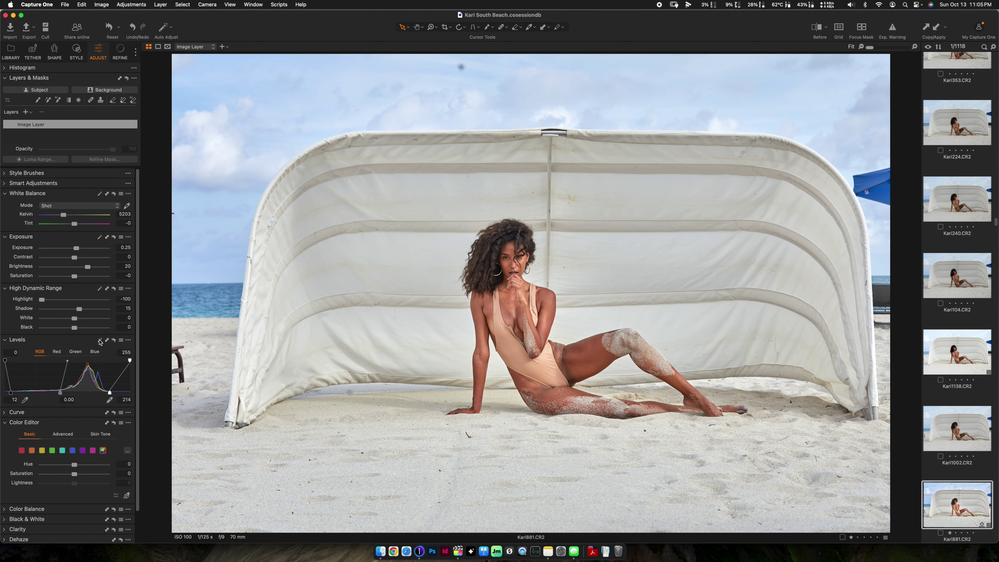
pyautogui.rightClick(959, 490)
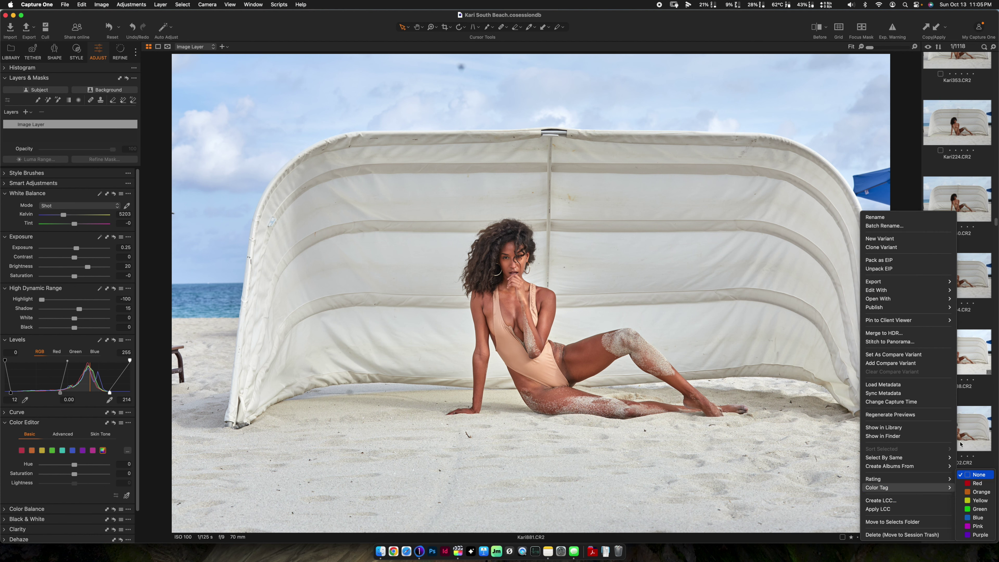
pyautogui.click(930, 249)
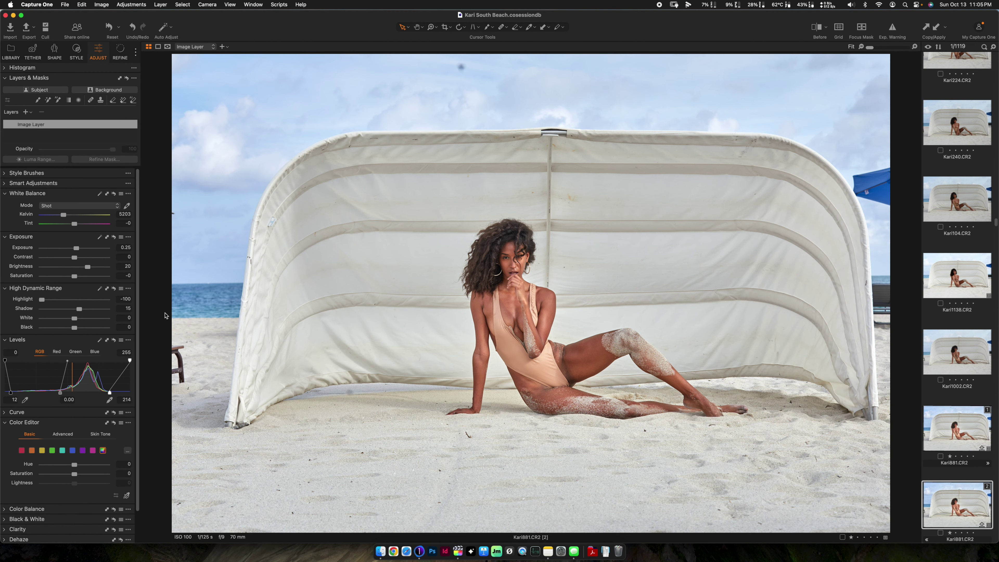
pyautogui.moveTo(78, 309); pyautogui.dragTo(68, 311)
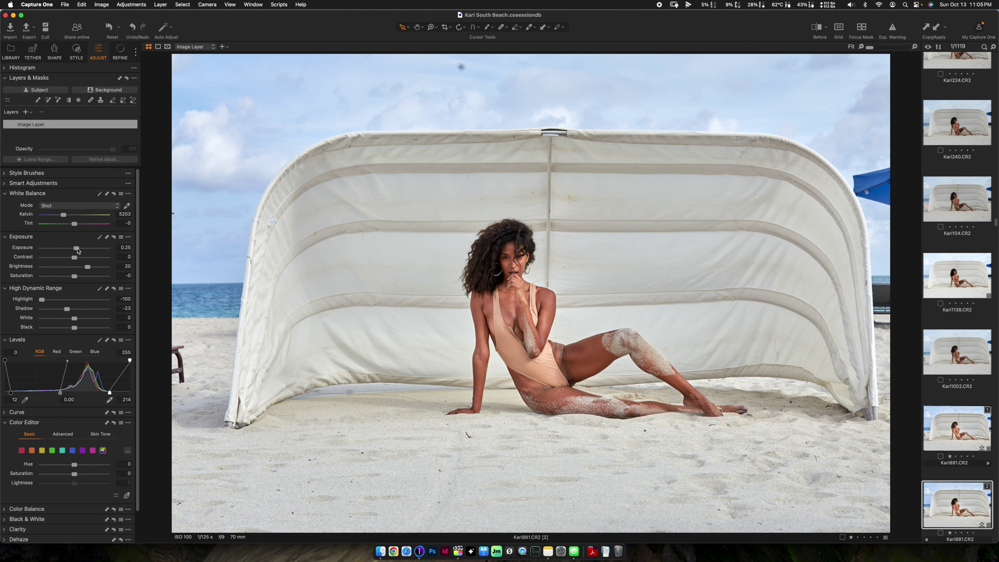
# - Review the seated canopy frames, from the outstretched-leg poses through the raised-knee poses, comparing expression and arm placement
pyautogui.press('Down')
pyautogui.press('Right')
pyautogui.press('Right')
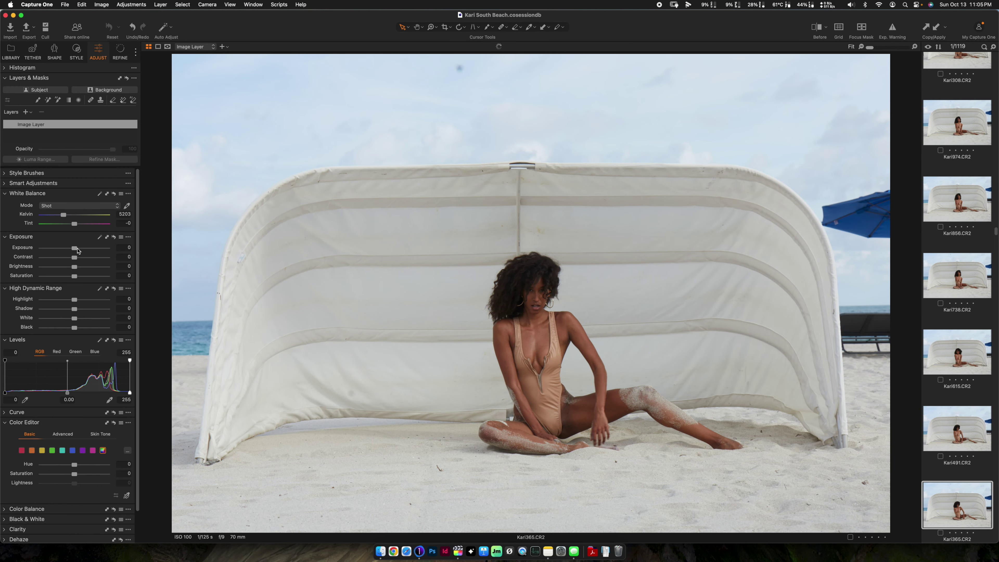
pyautogui.press('Right')
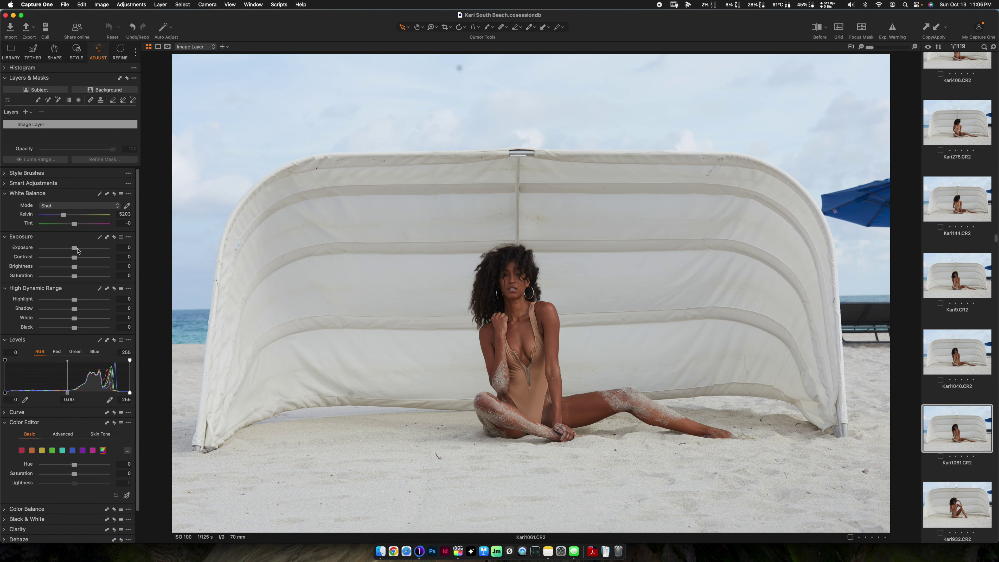
pyautogui.press('Down')
pyautogui.press('Down')
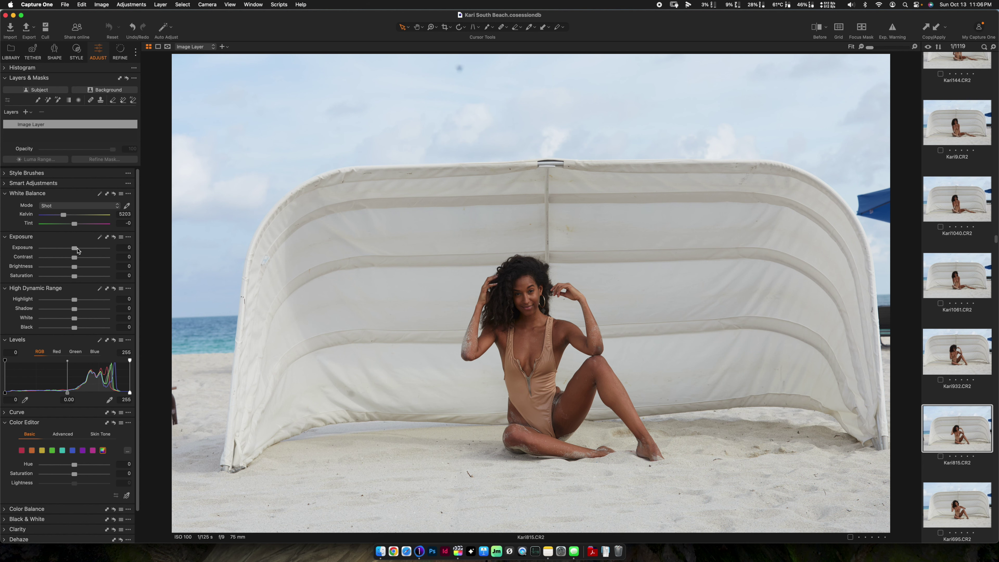
pyautogui.press('Down')
pyautogui.press('Down')
pyautogui.press('Down')
pyautogui.press('Down')
pyautogui.press('Up')
pyautogui.press('Down')
pyautogui.press('Down')
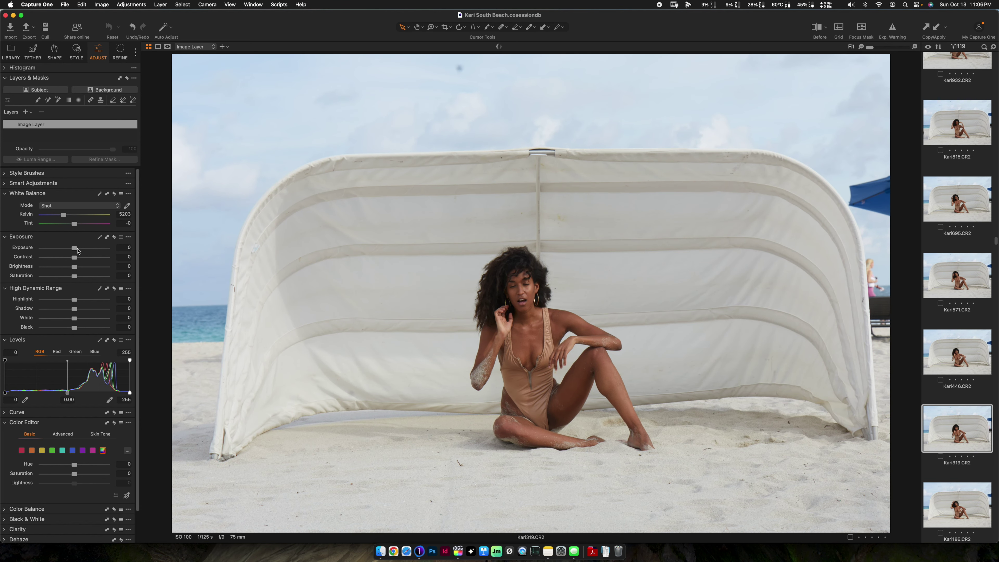
pyautogui.press('Down')
pyautogui.press('Down')
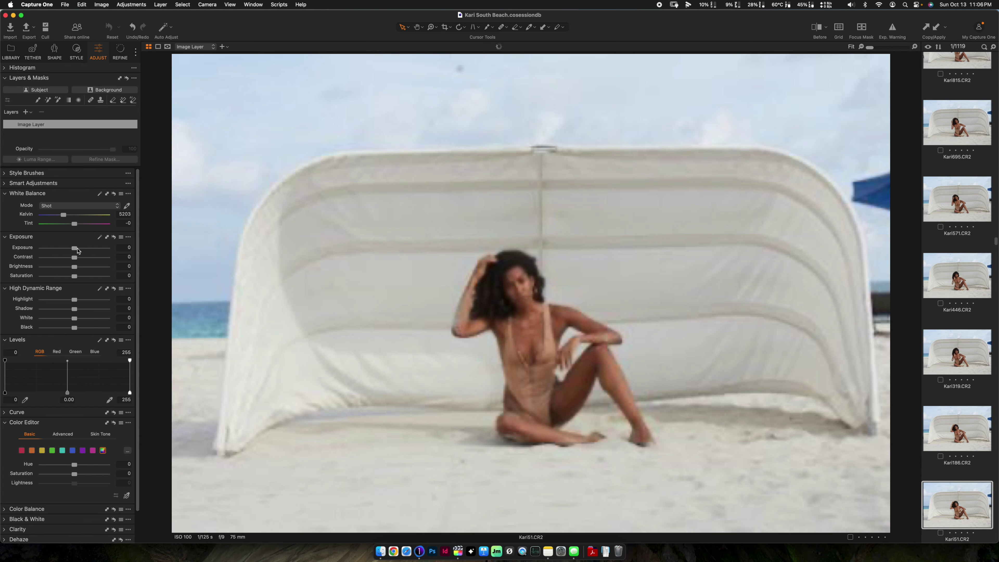
# - On the darker f/13 seated frame 736, with the model's hand raised beside her face, set Brightness to 19
pyautogui.press('Down')
pyautogui.press('Down')
pyautogui.press('Down')
pyautogui.press('Down')
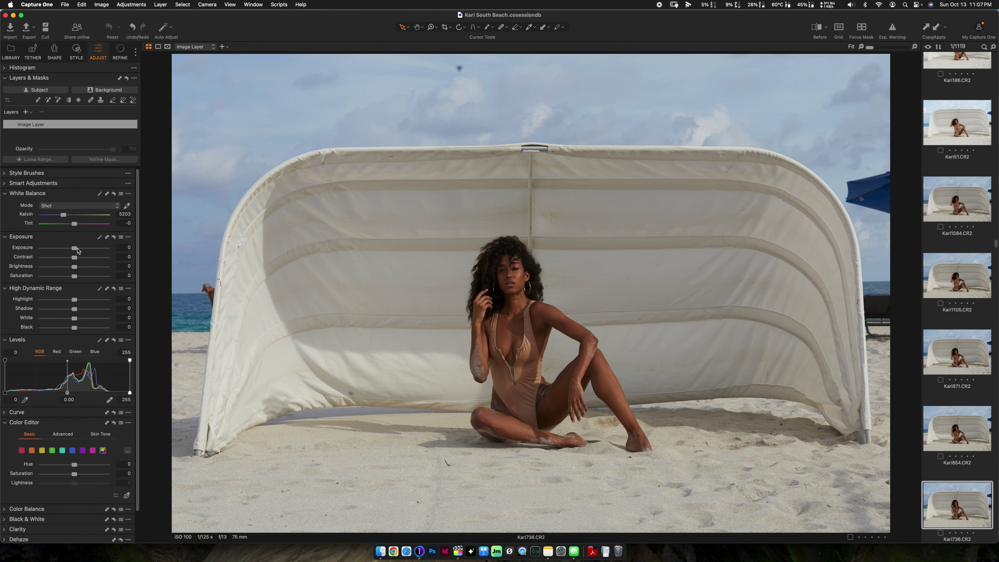
pyautogui.moveTo(75, 266); pyautogui.dragTo(87, 268)
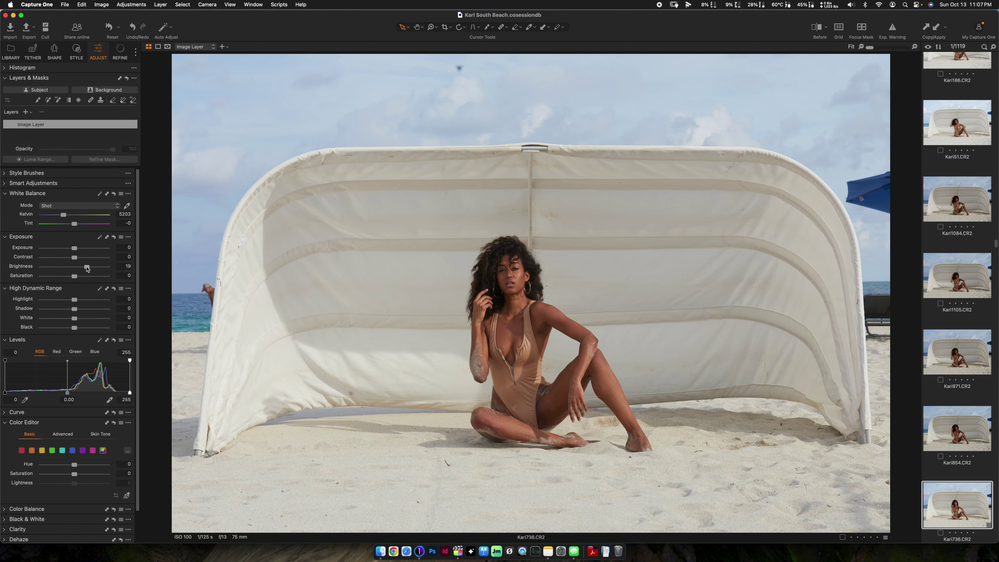
# - Review the following f/13 seated frames through to the retouched one-star frame 892, comparing poses and exposure
pyautogui.press('Down')
pyautogui.press('Down')
pyautogui.press('Down')
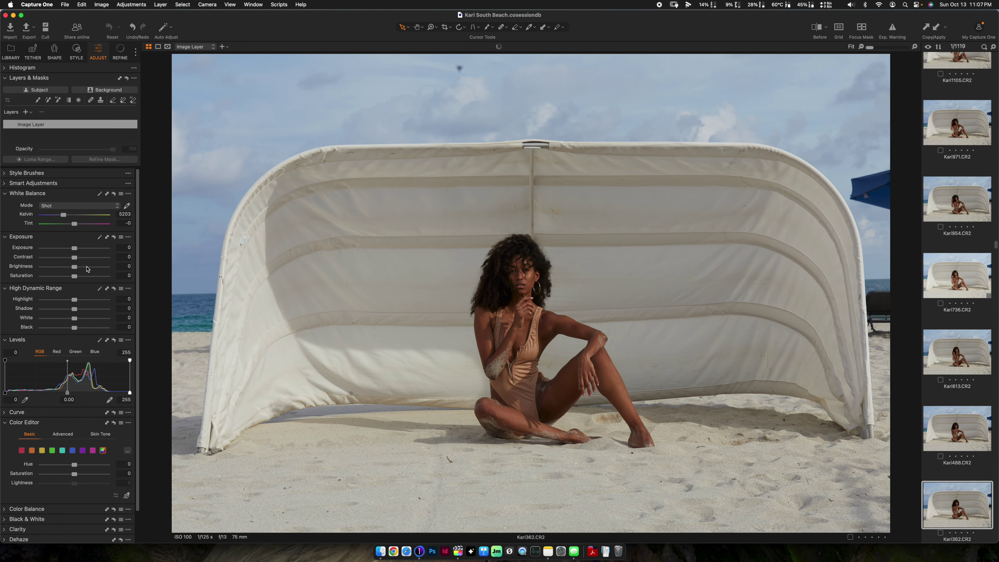
pyautogui.press('Down')
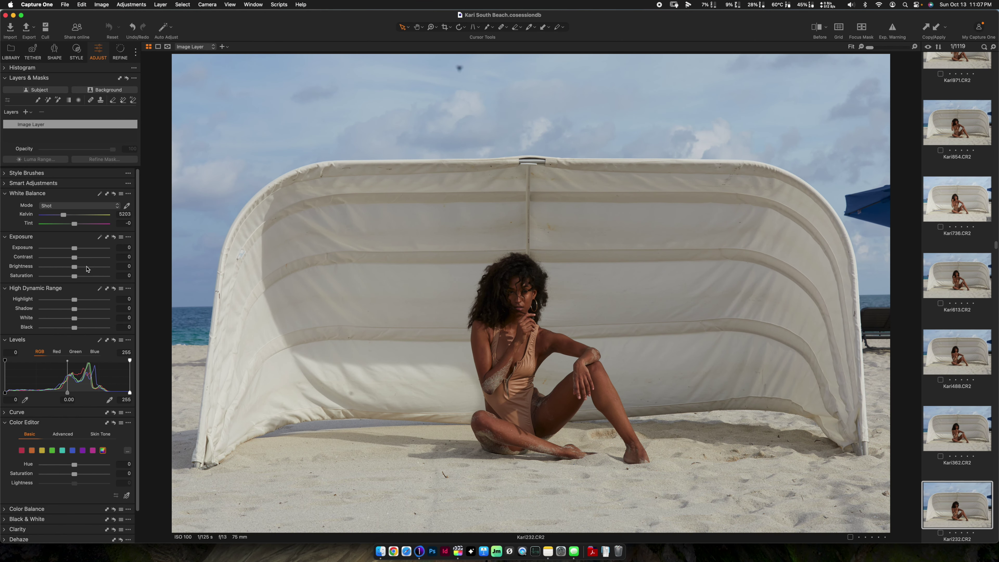
pyautogui.press('Down')
pyautogui.press('Down')
pyautogui.press('Down')
pyautogui.press('Down')
pyautogui.press('Down')
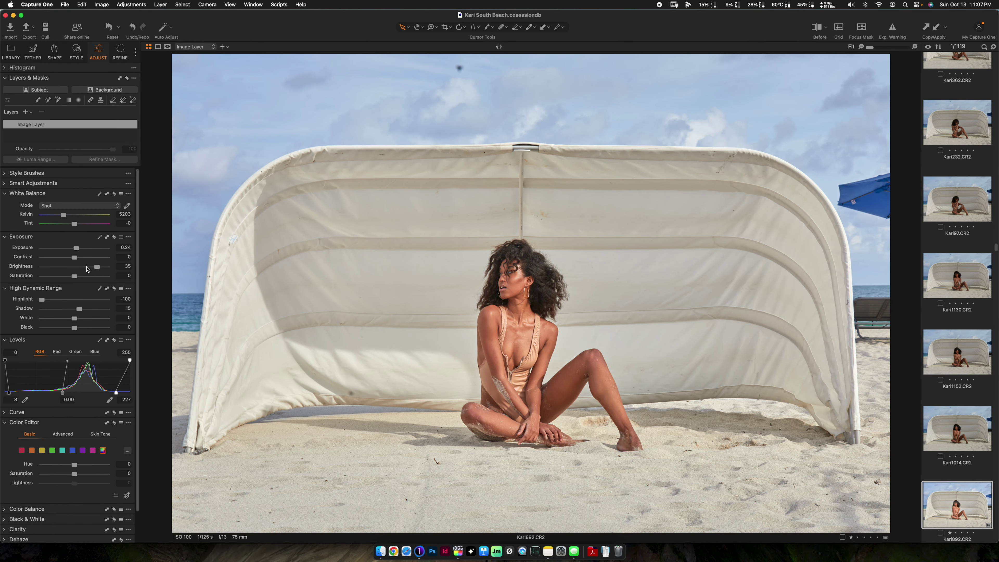
# - Review the remaining seated canopy frames through to the first shots of the model standing against the canopy
pyautogui.press('Down')
pyautogui.press('Down')
pyautogui.press('Down')
pyautogui.press('Down')
pyautogui.press('Down')
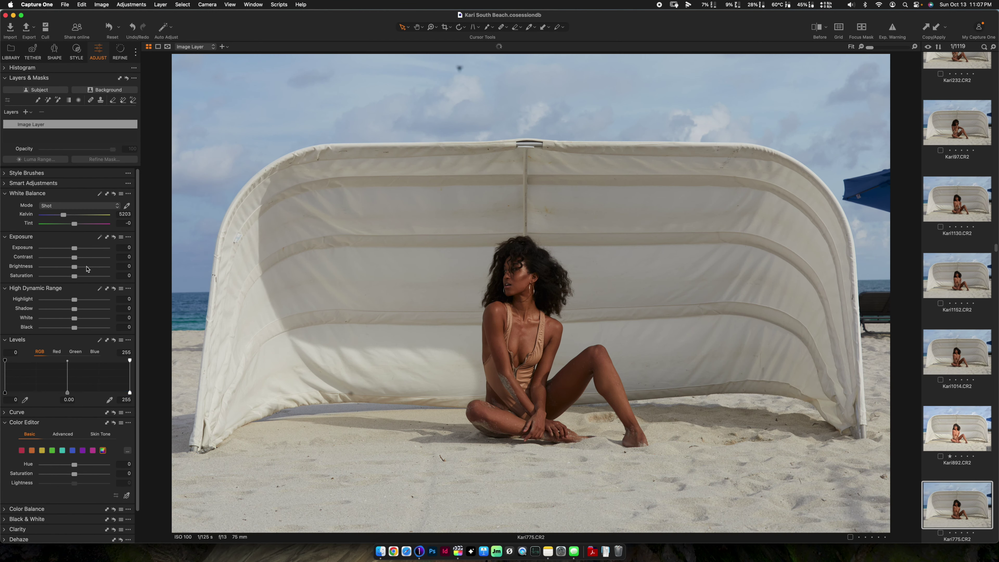
pyautogui.press('Down')
pyautogui.press('Down')
pyautogui.press('Down')
pyautogui.press('Down')
pyautogui.press('Down')
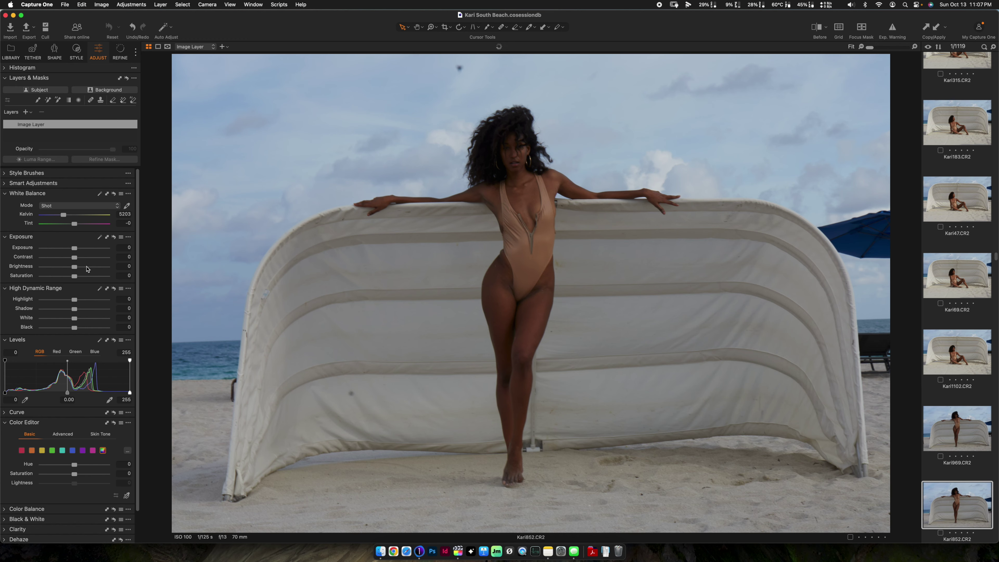
# - On standing frame 230, set Brightness to 23, auto-adjust Levels and set the highlight input level to 224
pyautogui.press('Down')
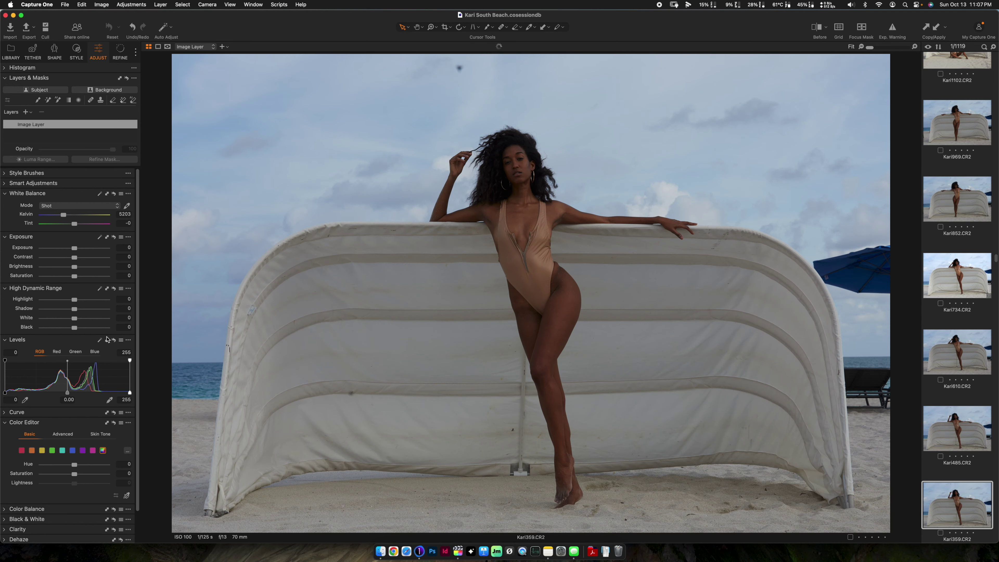
pyautogui.press('Down')
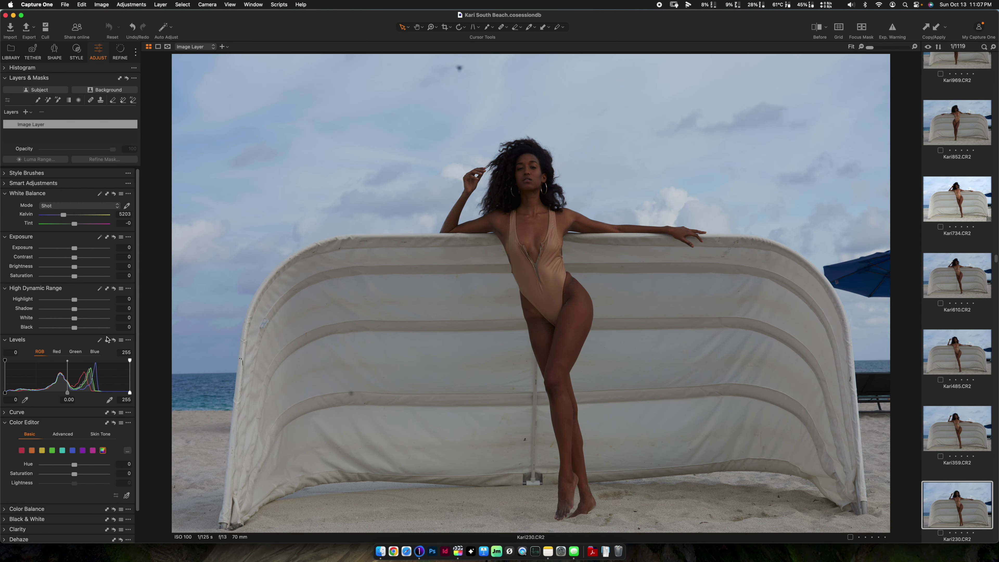
pyautogui.click(90, 267)
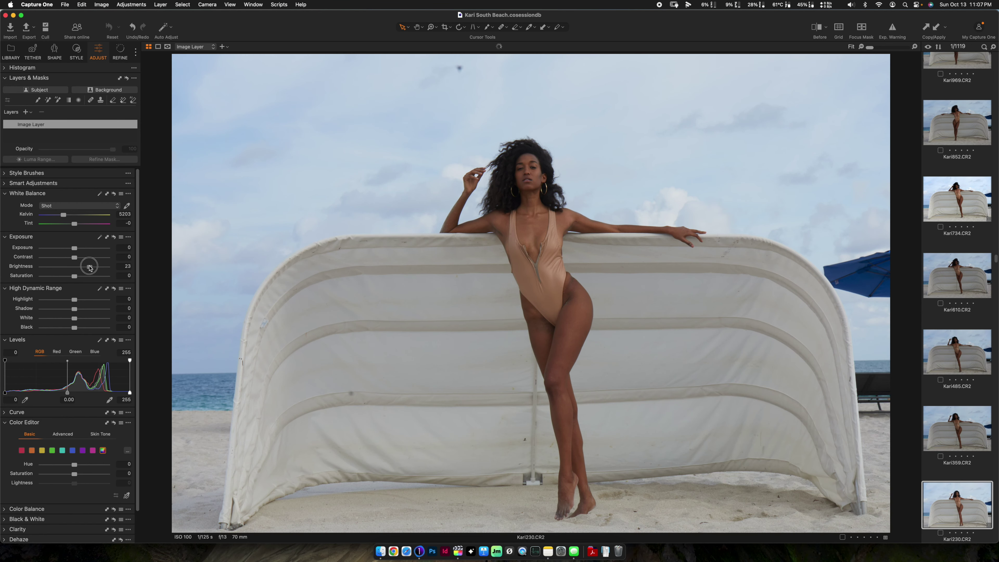
pyautogui.click(100, 340)
pyautogui.moveTo(111, 392); pyautogui.dragTo(115, 392)
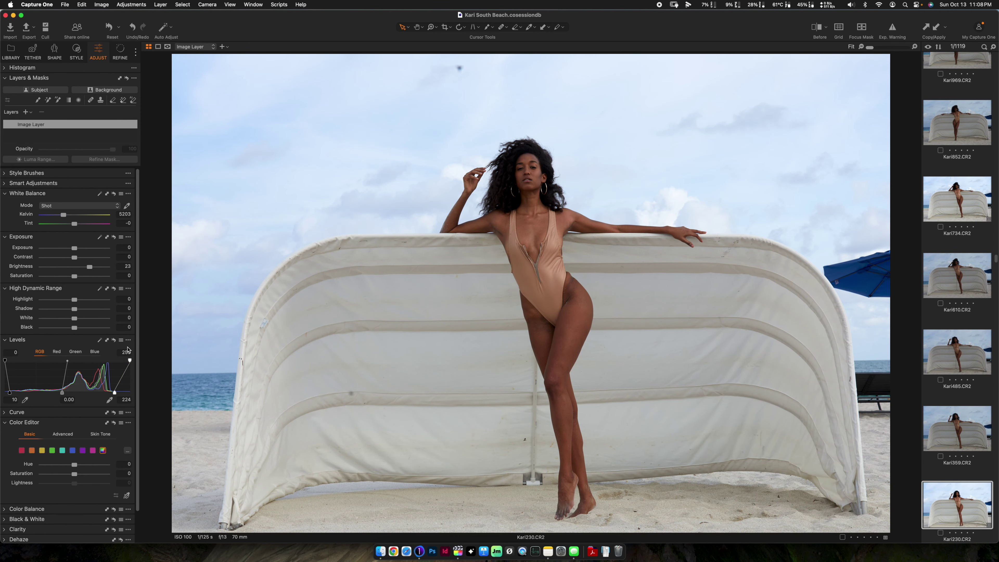
# - Review the next underexposed standing frames of the model leaning on the canopy, comparing arm and leg poses
pyautogui.press('Down')
pyautogui.press('Down')
pyautogui.press('Down')
pyautogui.press('Down')
pyautogui.press('Down')
pyautogui.press('Down')
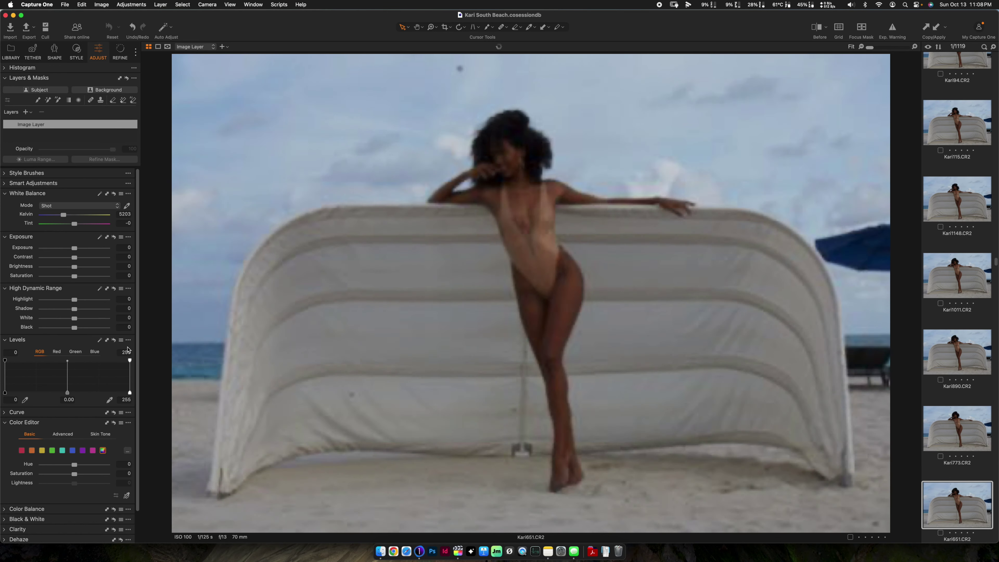
pyautogui.press('Down')
pyautogui.press('Down')
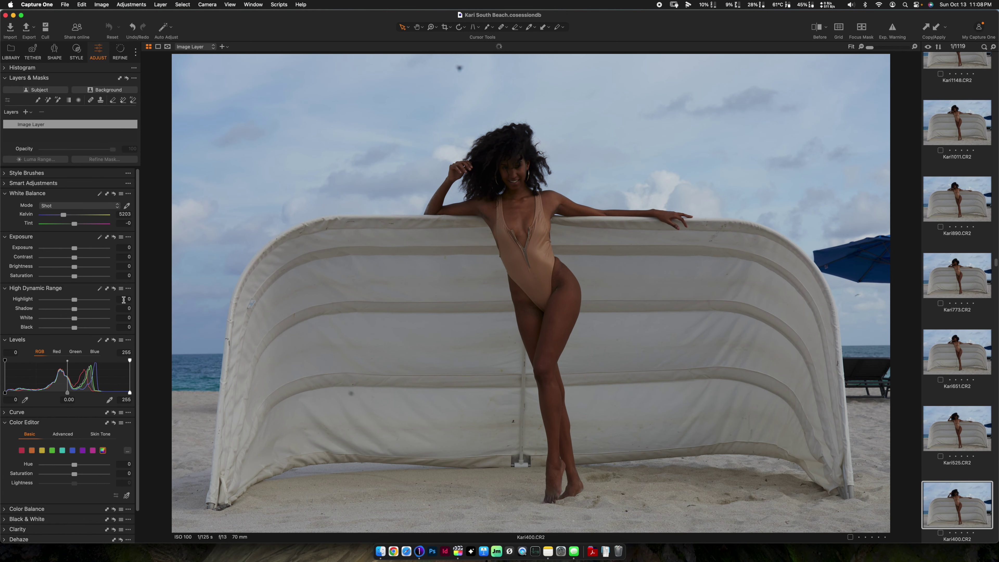
# - On standing canopy frame 400, set Brightness to 34 and the Levels input points to 12 and 226
pyautogui.press('super+shift+a')
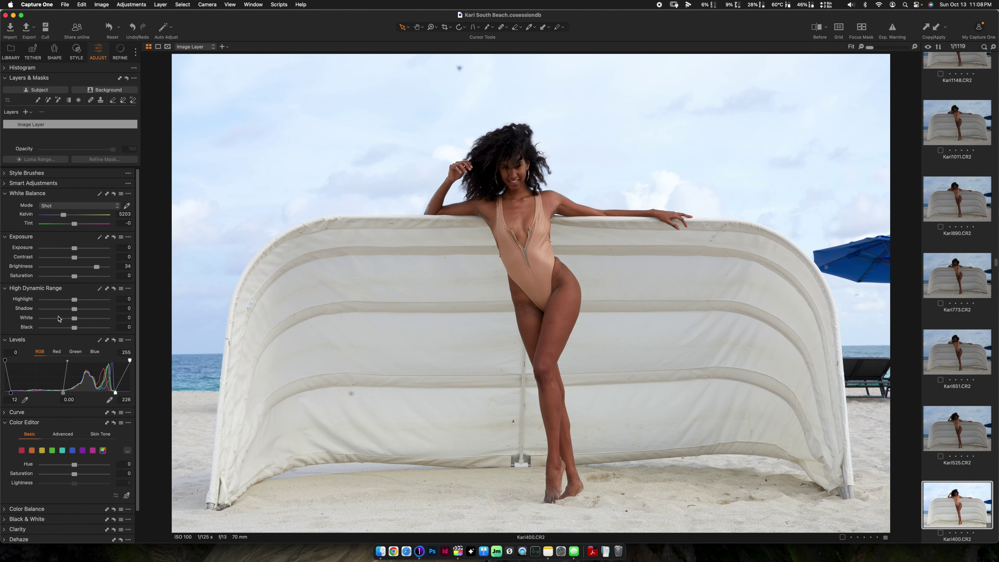
pyautogui.moveTo(59, 318); pyautogui.dragTo(56, 319)
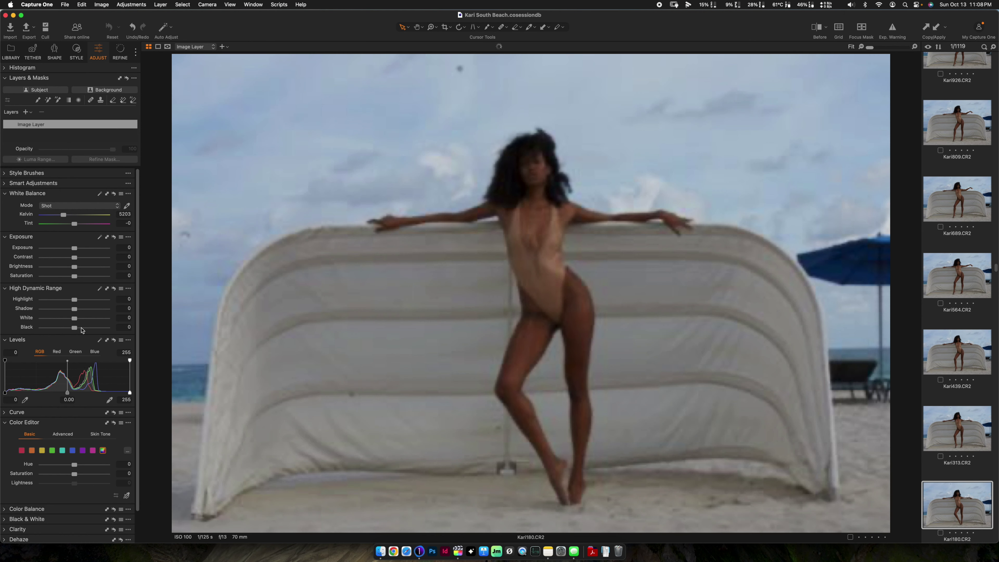
# - Review the remaining standing frames through the vertical canopy shots, comparing arm positions and head angles
pyautogui.press('Right')
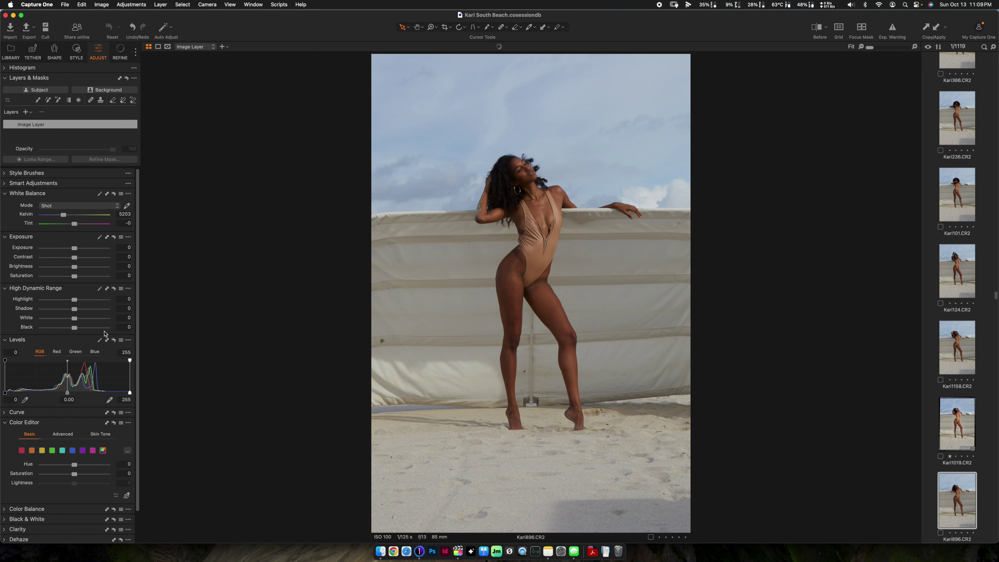
pyautogui.press('Right')
pyautogui.press('Right')
pyautogui.press('Right')
pyautogui.press('Right')
pyautogui.press('Right')
pyautogui.press('Right')
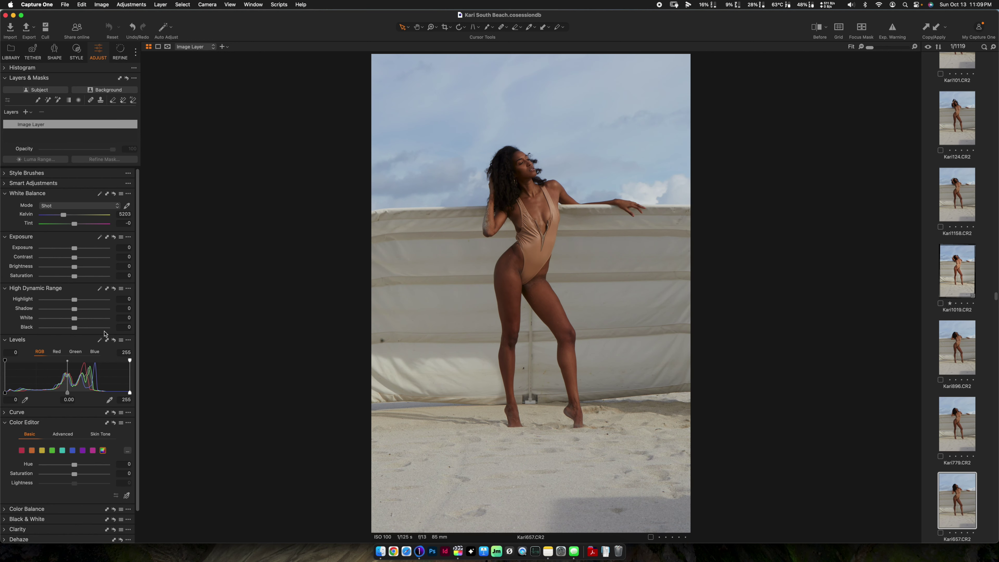
pyautogui.press('Right')
pyautogui.press('Right')
pyautogui.press('Right')
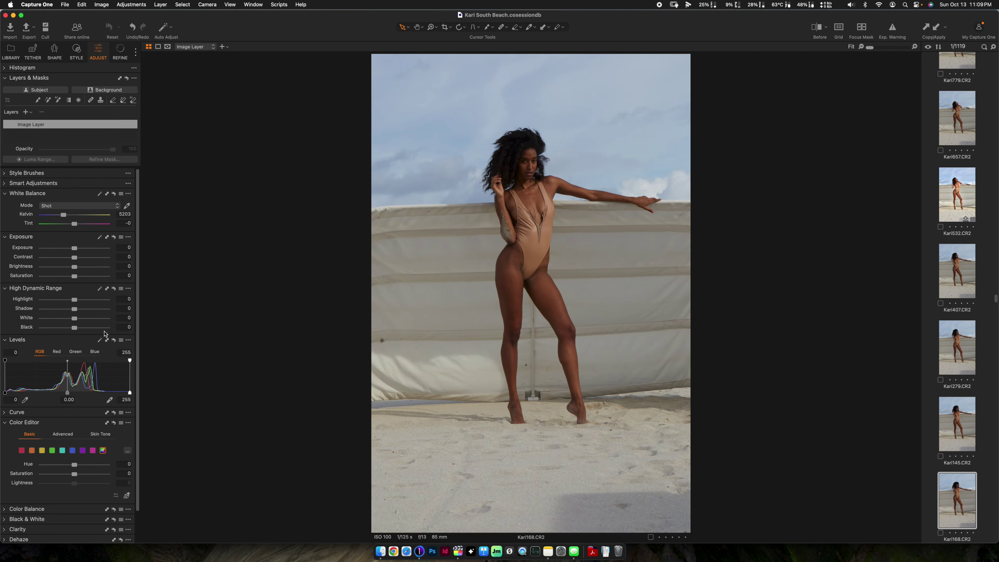
# - Return to vertical canopy frame 168 and set its Exposure to 0.61
pyautogui.press('Left')
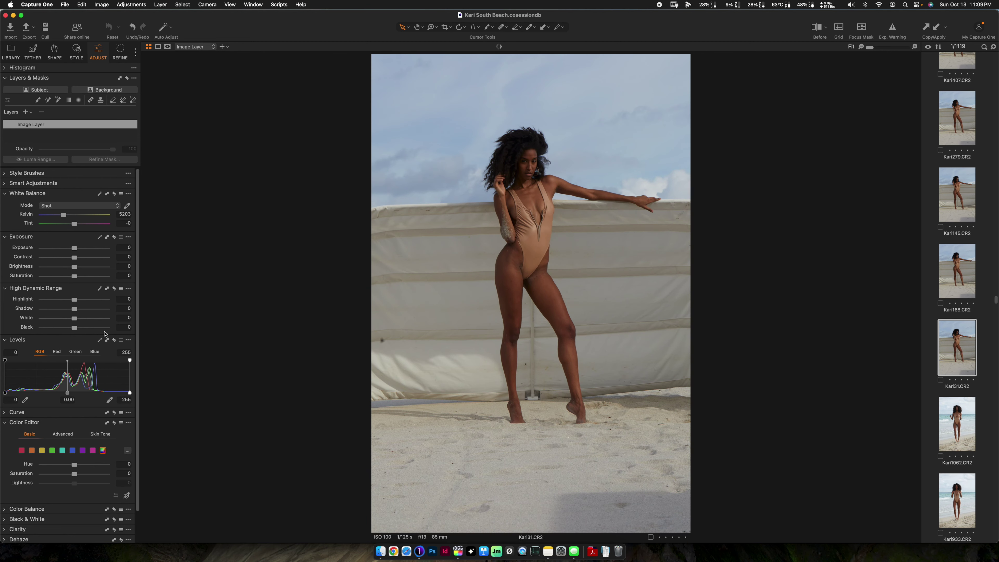
pyautogui.press('Left')
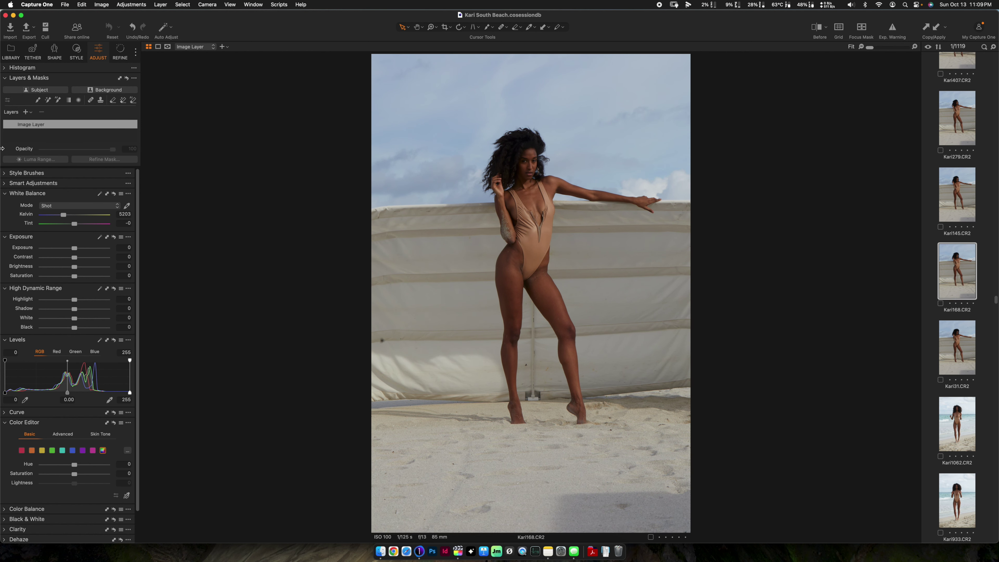
pyautogui.moveTo(78, 252); pyautogui.dragTo(82, 253)
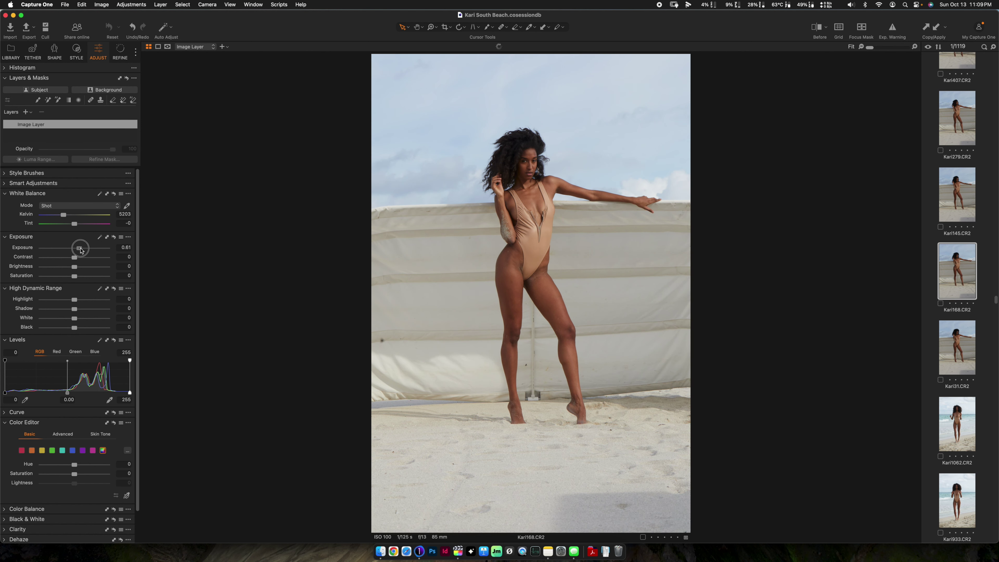
# - Crop frame 168 to a 4x5 ratio closer around the model and straighten it slightly
pyautogui.click(449, 27)
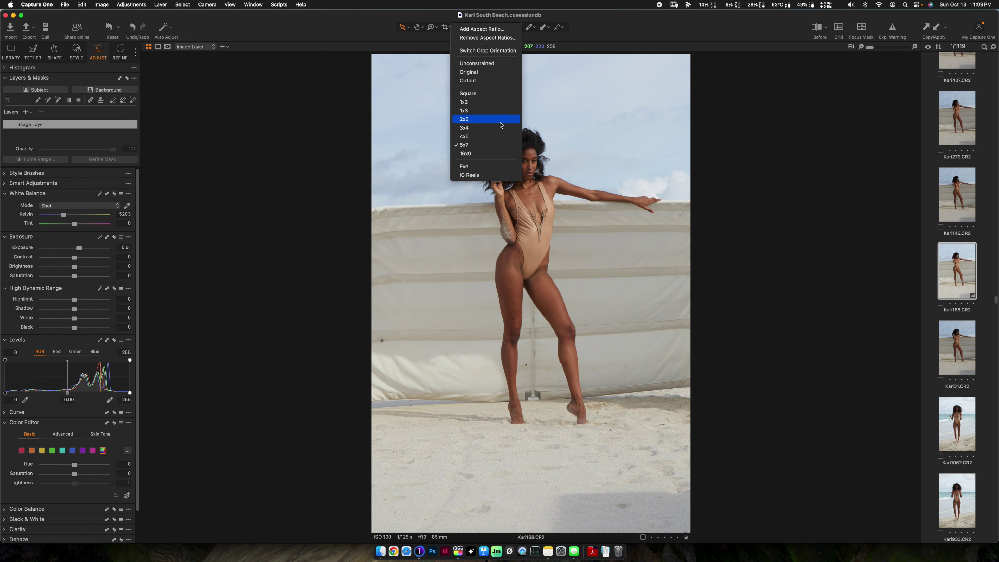
pyautogui.click(491, 138)
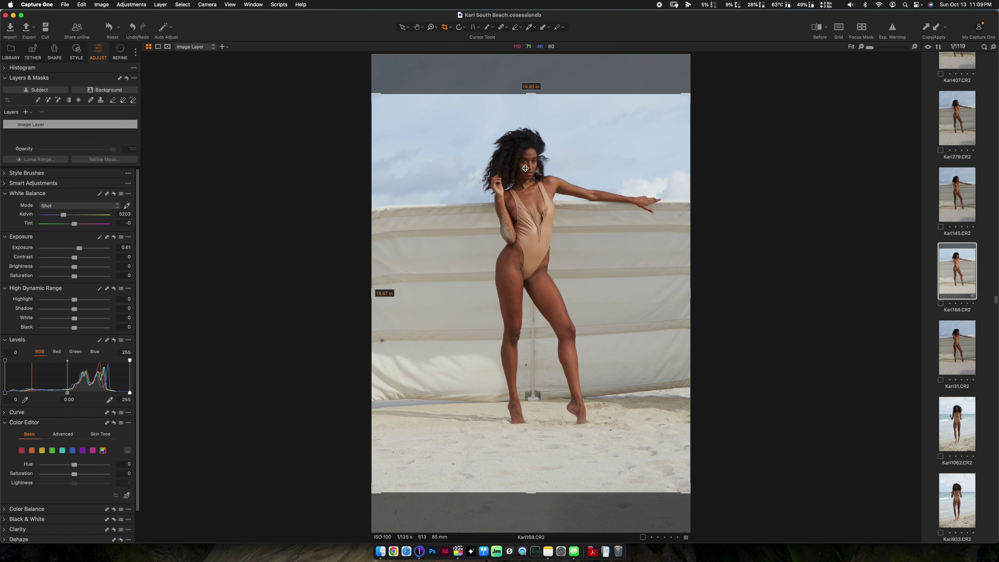
pyautogui.moveTo(533, 491); pyautogui.dragTo(530, 441)
pyautogui.moveTo(540, 390); pyautogui.dragTo(565, 391)
pyautogui.press('v')
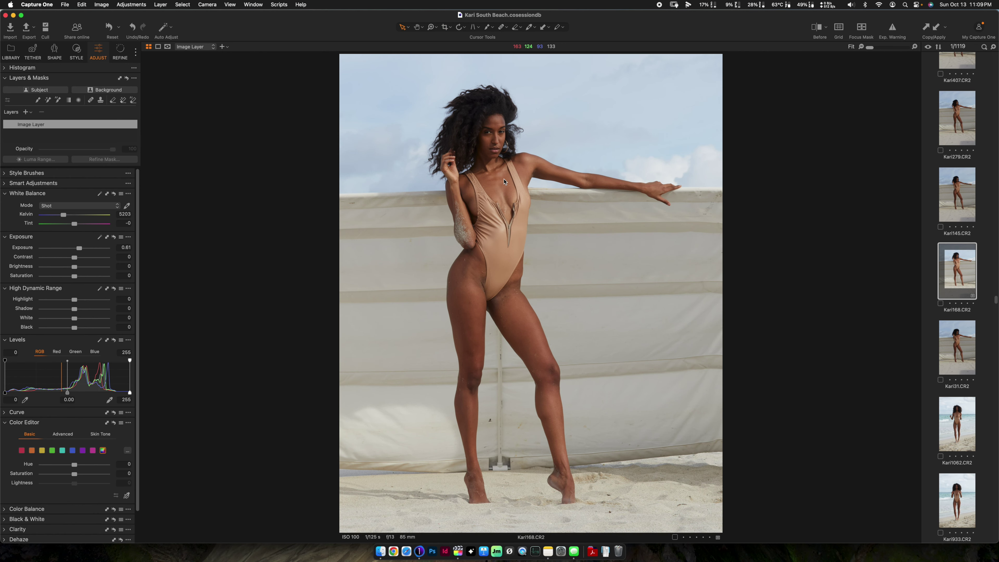
pyautogui.click(459, 27)
pyautogui.press('v')
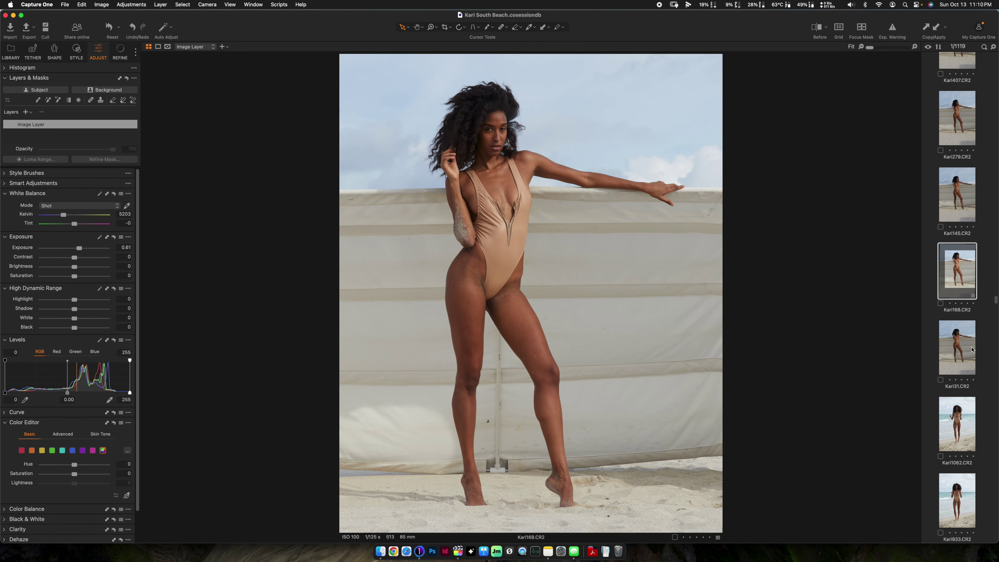
# - Review the first shoreline frames from 1062 through 320, comparing the model's hand positions and body angle
pyautogui.click(961, 334)
pyautogui.press('Down')
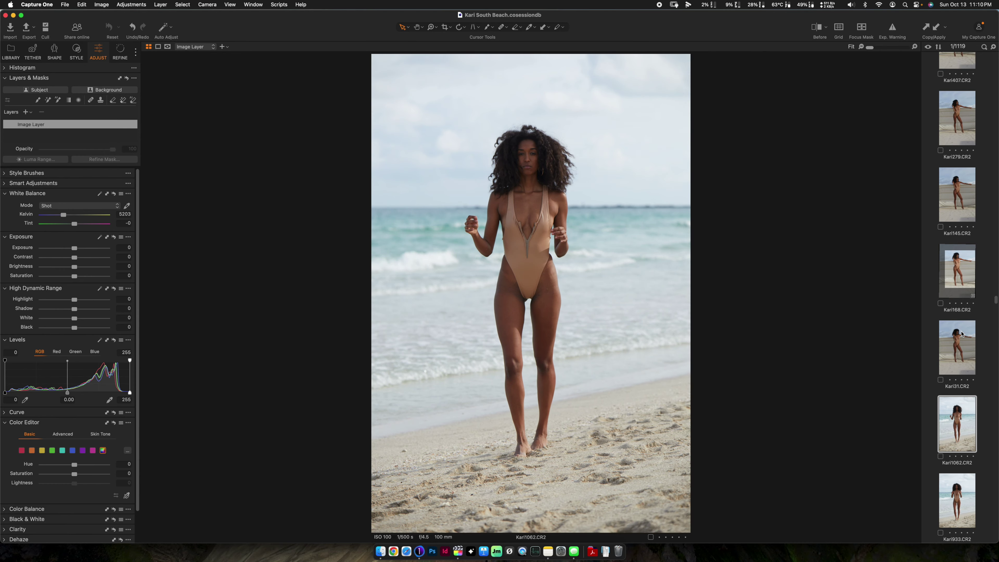
pyautogui.press('Down')
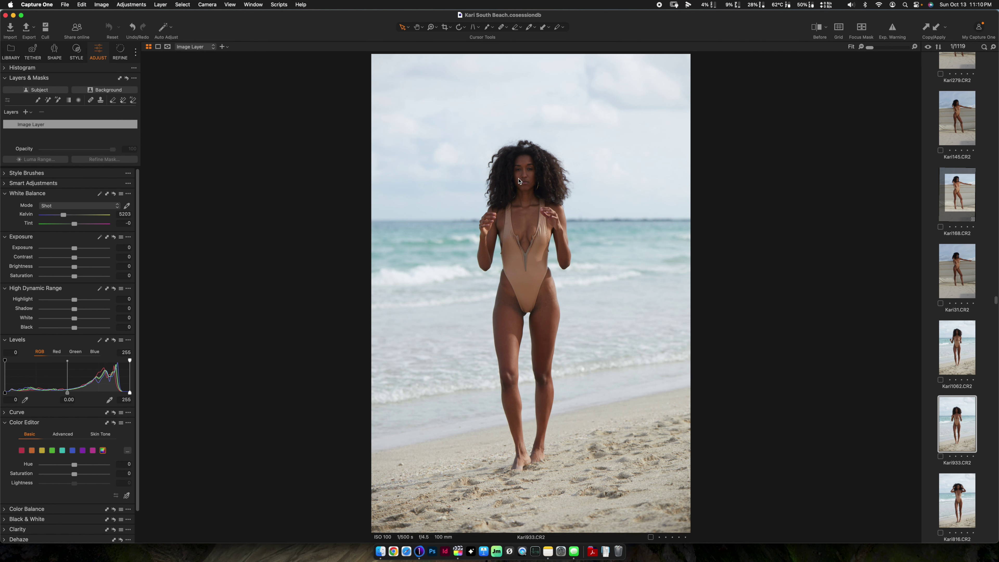
pyautogui.press('Right')
pyautogui.press('Right')
pyautogui.press('Right')
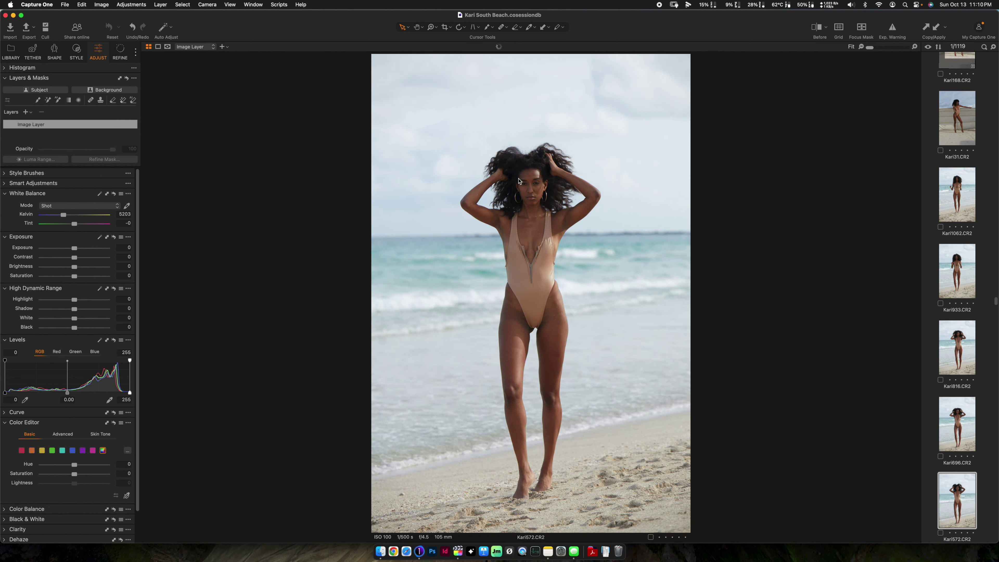
pyautogui.press('Right')
pyautogui.press('Right')
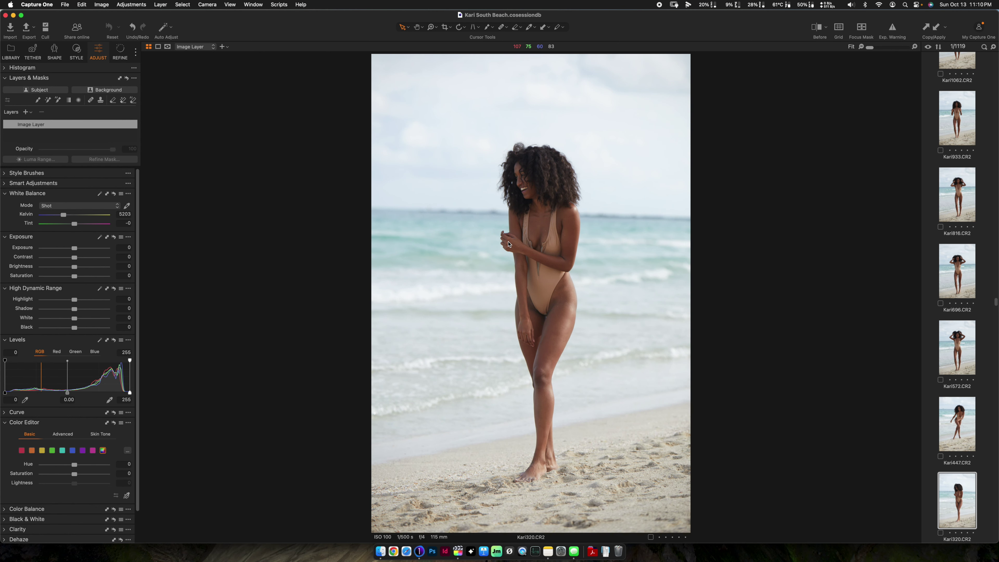
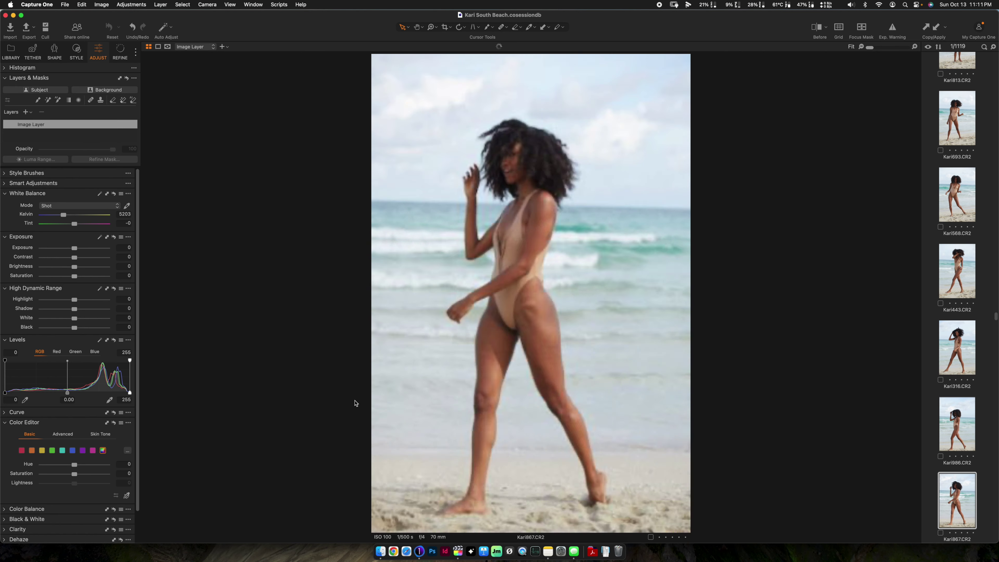
# - Review the f/4 walking frames along the water through to the retouched frame 904, comparing stride and exposure
pyautogui.press('Down')
pyautogui.press('Down')
pyautogui.press('Down')
pyautogui.press('Down')
pyautogui.press('Down')
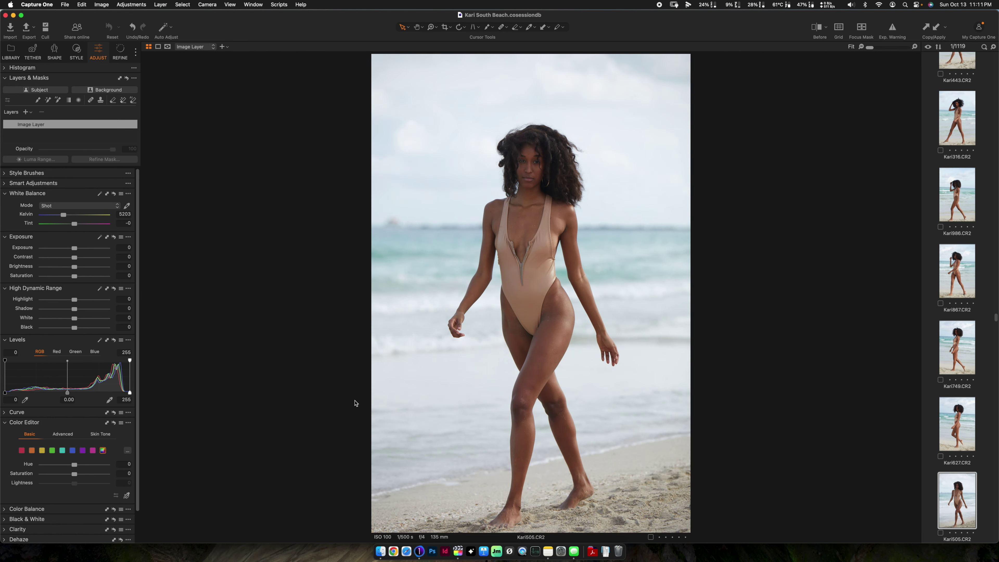
pyautogui.press('Down')
pyautogui.press('Down')
pyautogui.press('Down')
pyautogui.press('Down')
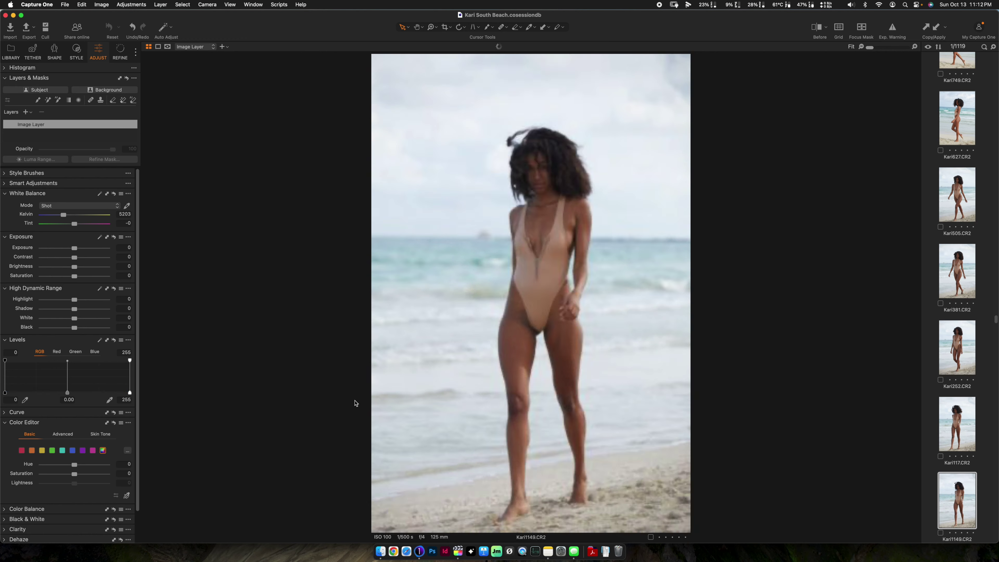
pyautogui.press('Down')
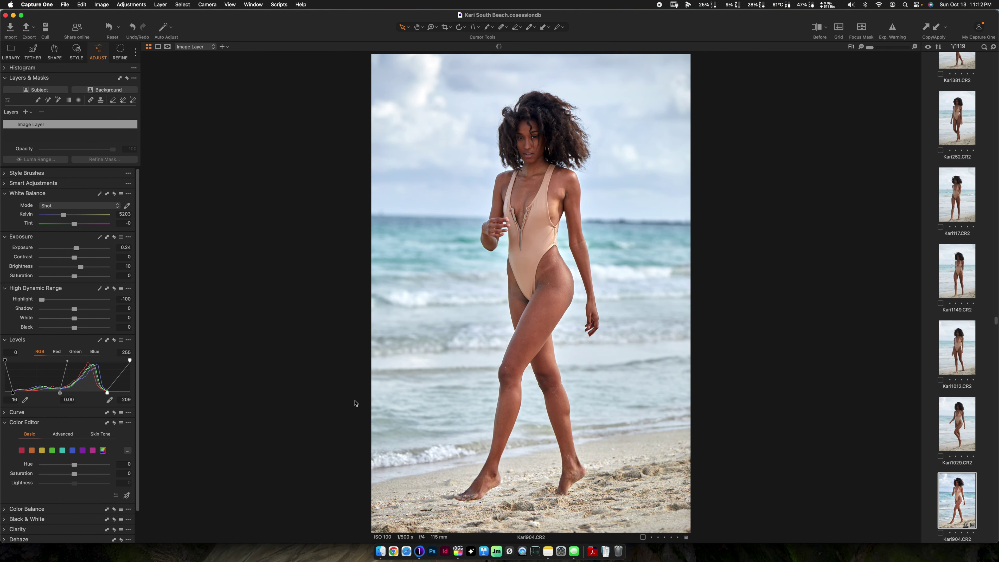
# - Review the shoreline frames following 904 through frame 65, comparing hair movement and profile poses
pyautogui.press('Down')
pyautogui.press('Down')
pyautogui.press('Down')
pyautogui.press('Down')
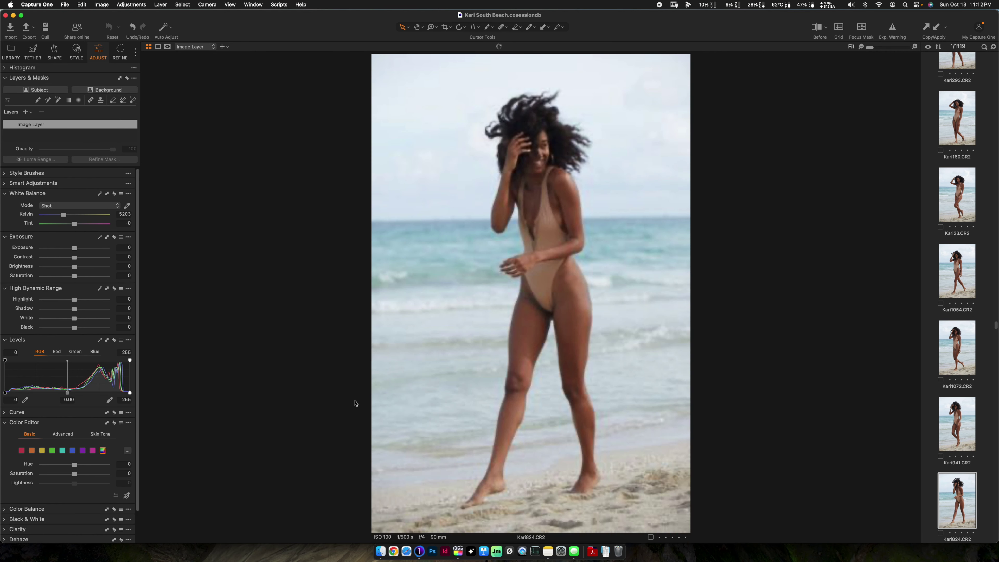
pyautogui.press('Down')
pyautogui.press('Down')
pyautogui.press('Down')
pyautogui.press('Down')
pyautogui.press('Down')
pyautogui.press('Down')
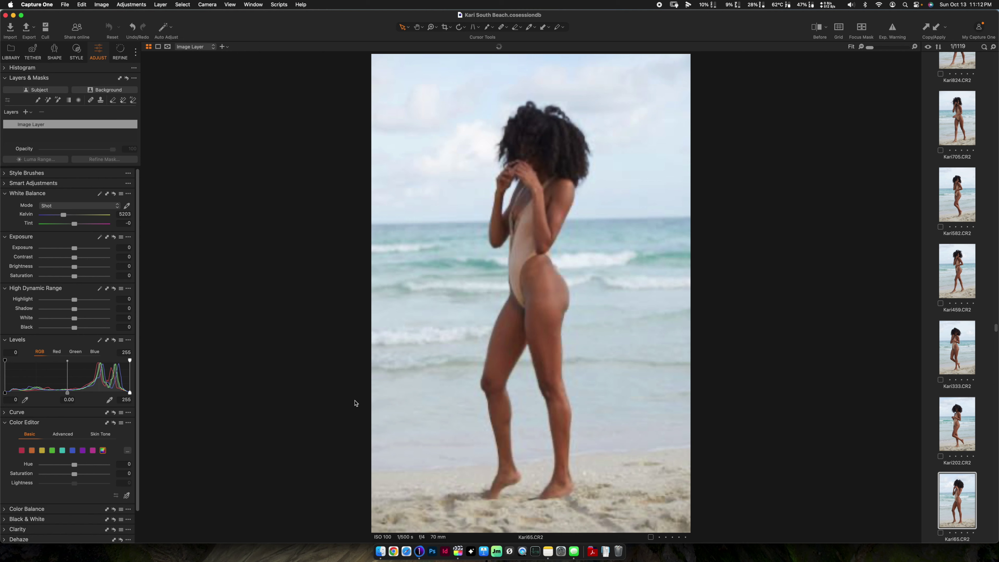
# - Review the 70 mm shoreline frames following frame 65 through 501, comparing the raised-arm and bent-over poses
pyautogui.press('Down')
pyautogui.press('Down')
pyautogui.press('Down')
pyautogui.press('Down')
pyautogui.press('Down')
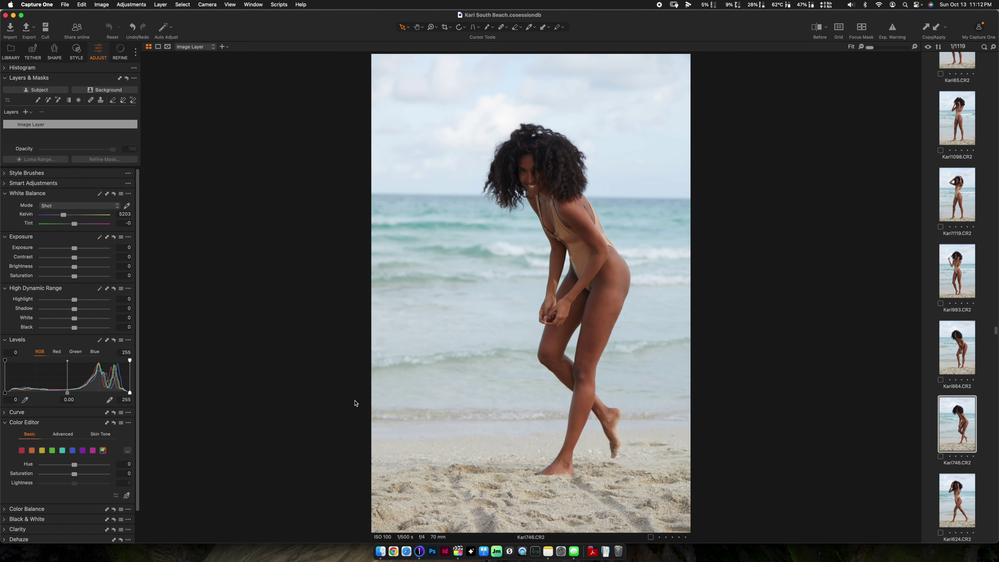
pyautogui.press('Down')
pyautogui.press('Down')
pyautogui.press('Down')
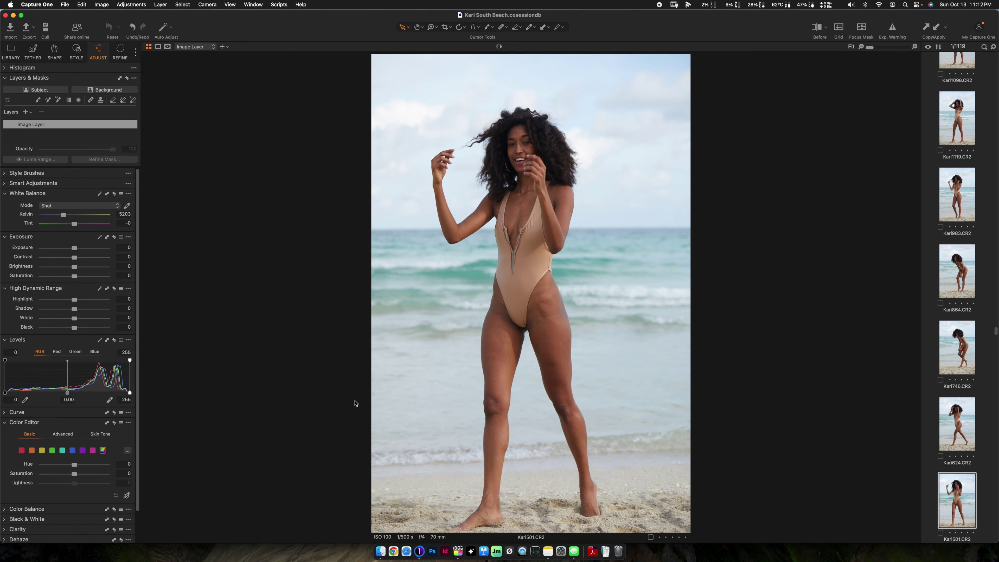
# - Review frames 376 through 662, comparing the turned-away, hand-to-face and hand-in-hair poses by the water
pyautogui.press('Down')
pyautogui.press('Down')
pyautogui.press('Down')
pyautogui.press('Down')
pyautogui.press('Down')
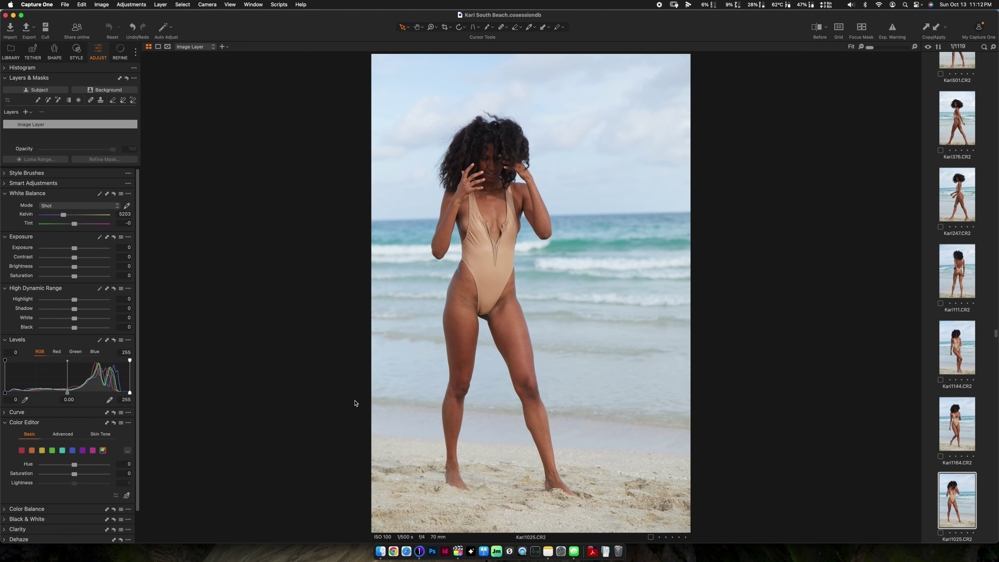
pyautogui.press('Down')
pyautogui.press('Down')
pyautogui.press('Down')
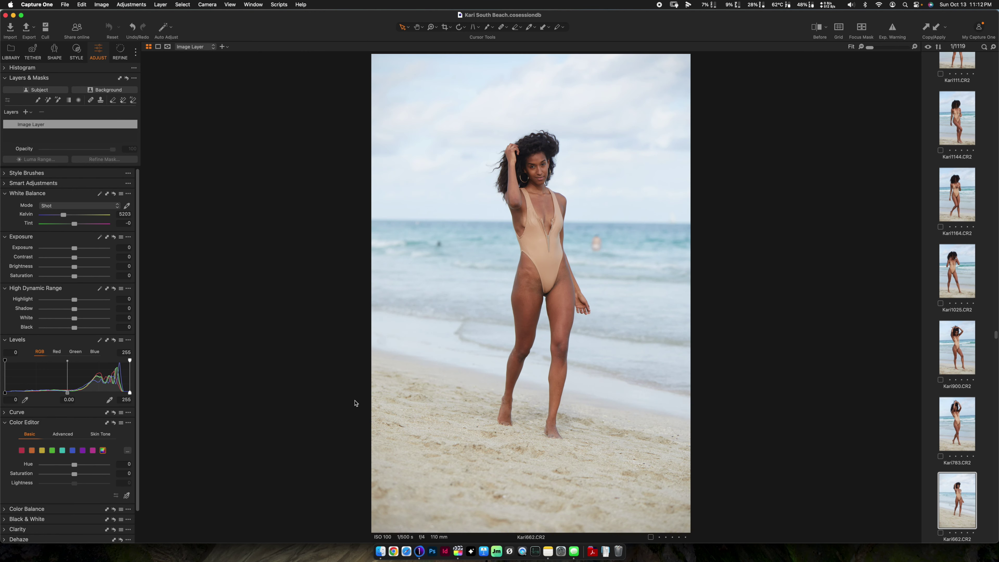
# - Review the full-length sand frames from 538 through 938, comparing expressions, leg positions and bathers in the background
pyautogui.press('Down')
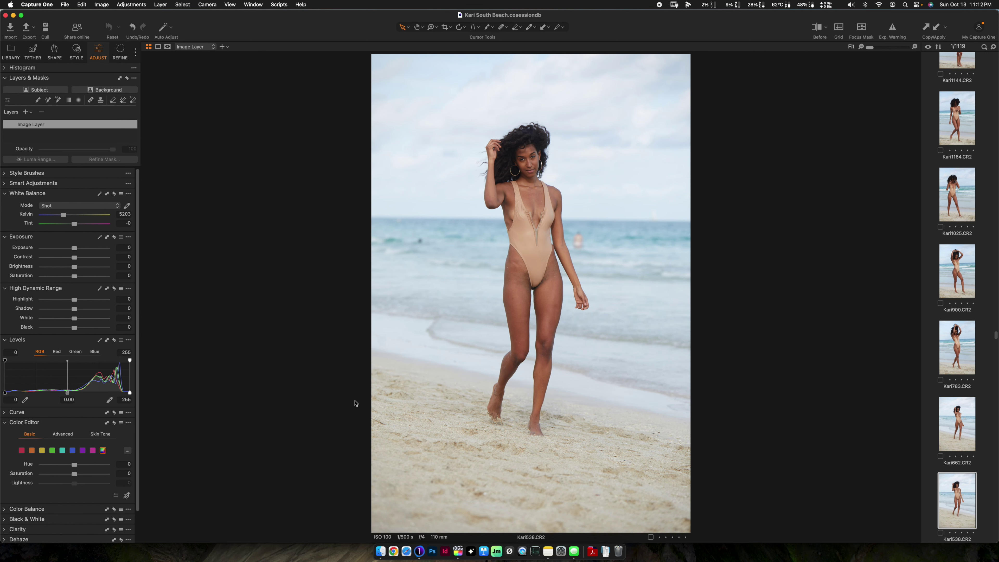
pyautogui.press('Down')
pyautogui.press('Down')
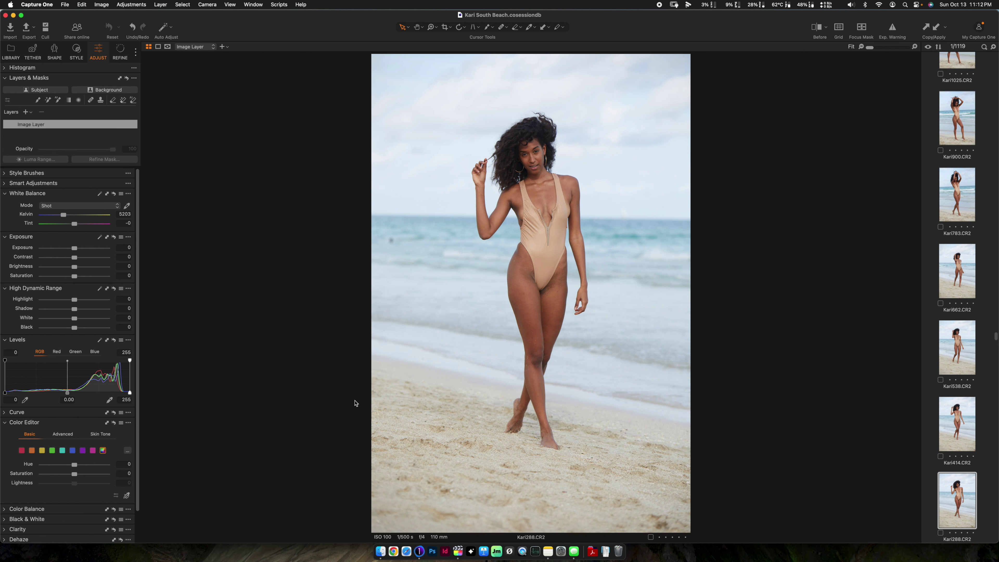
pyautogui.press('Down')
pyautogui.press('Down')
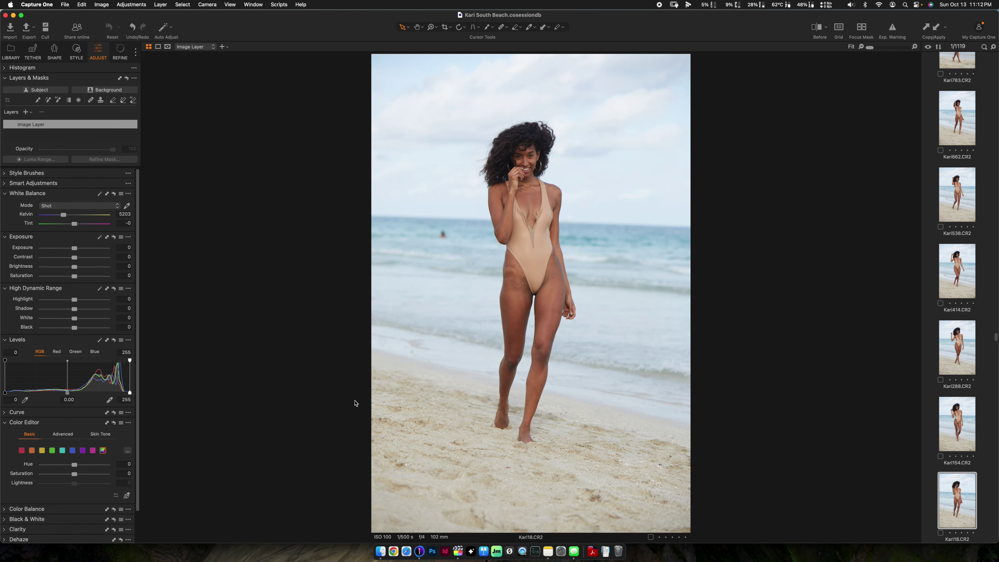
pyautogui.press('Down')
pyautogui.press('Down')
pyautogui.press('Down')
pyautogui.press('Down')
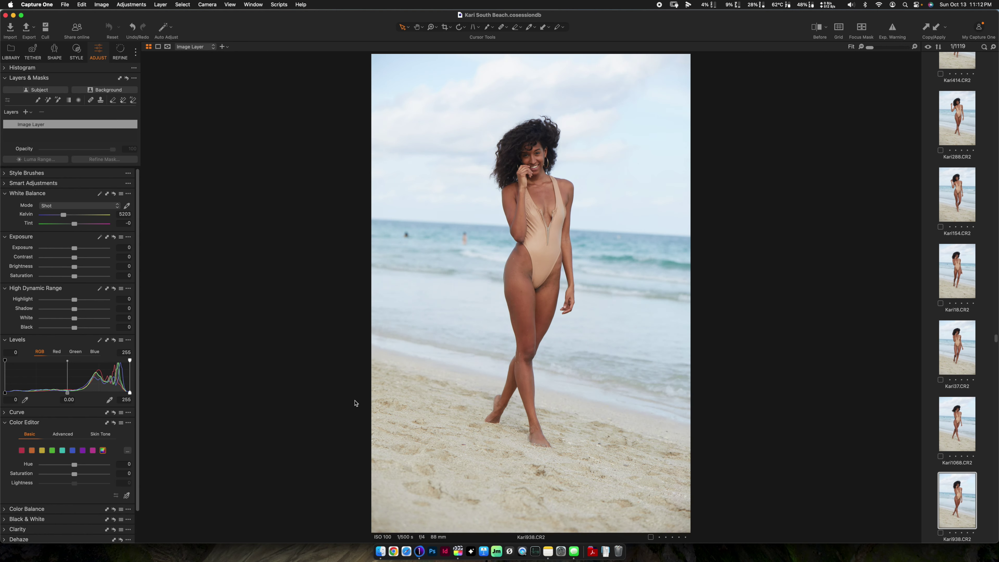
# - Review the frames following 938 through the closer three-quarter shots ending at frame 373
pyautogui.press('Down')
pyautogui.press('Down')
pyautogui.press('Down')
pyautogui.press('Down')
pyautogui.press('Down')
pyautogui.press('Down')
pyautogui.press('Down')
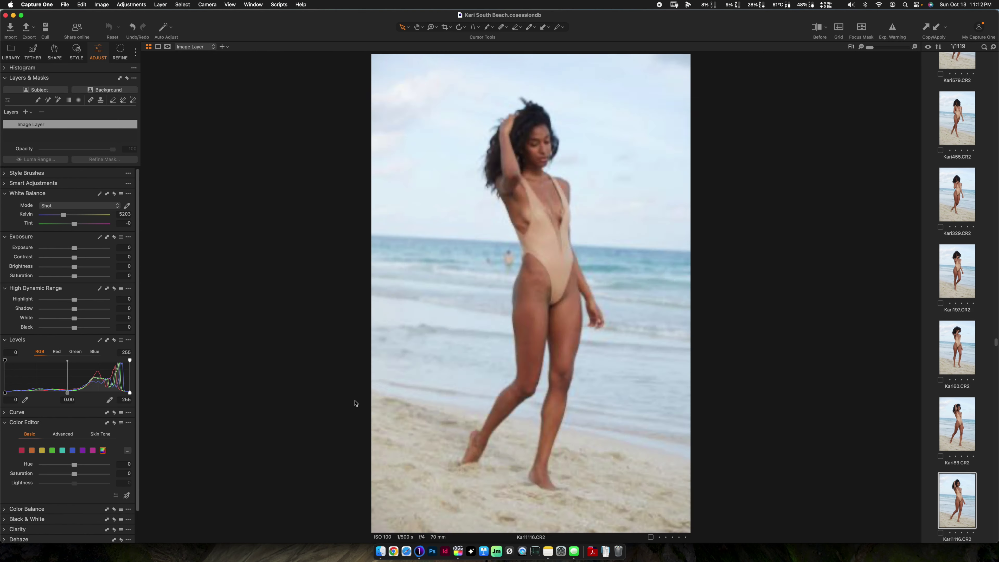
pyautogui.press('Down')
pyautogui.press('Down')
pyautogui.press('Down')
pyautogui.press('Down')
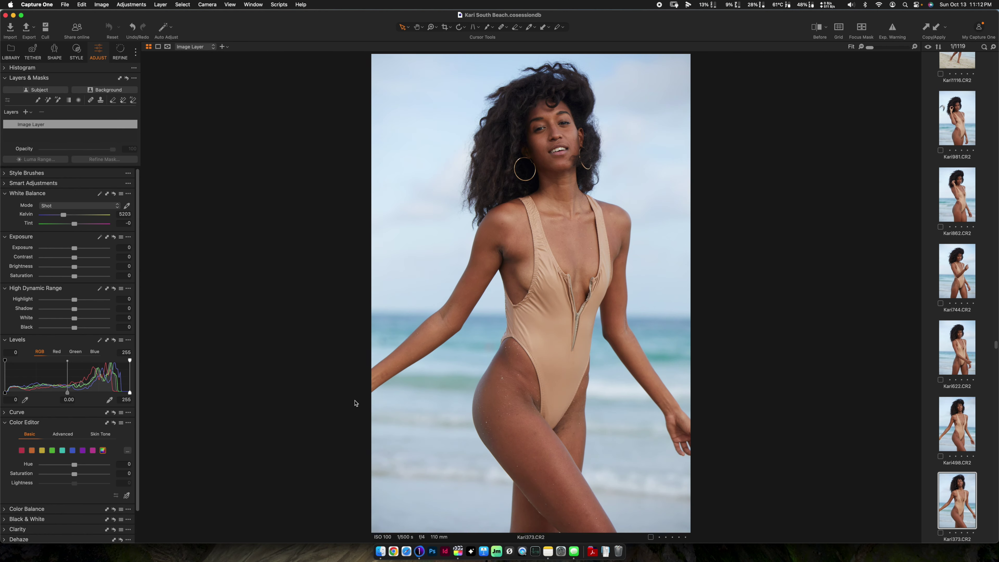
# - Compare close-up frame 373 with the following ones through the retouched frame 1024, checking poses and background passers-by
pyautogui.press('Up')
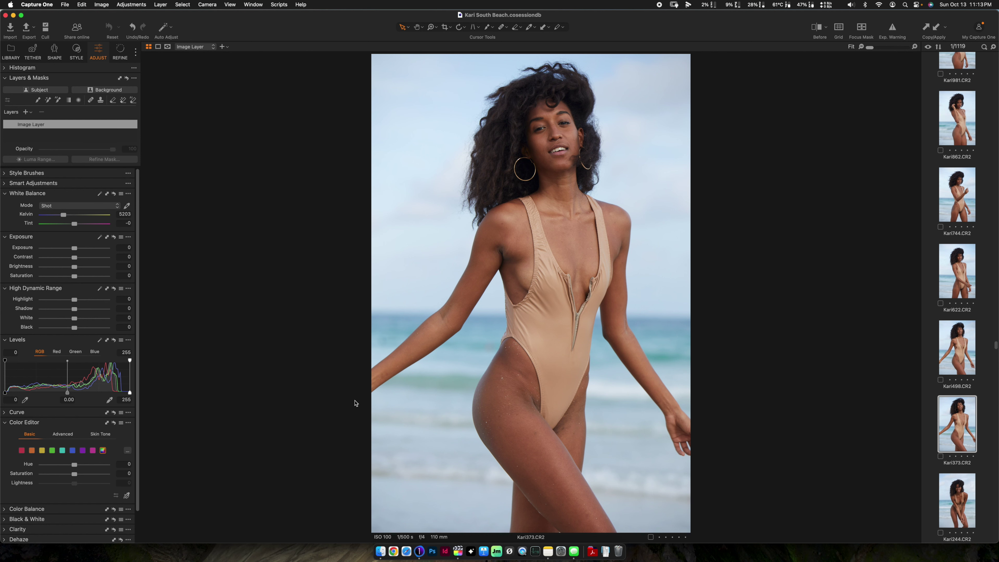
pyautogui.press('Down')
pyautogui.press('Down')
pyautogui.press('Down')
pyautogui.press('Down')
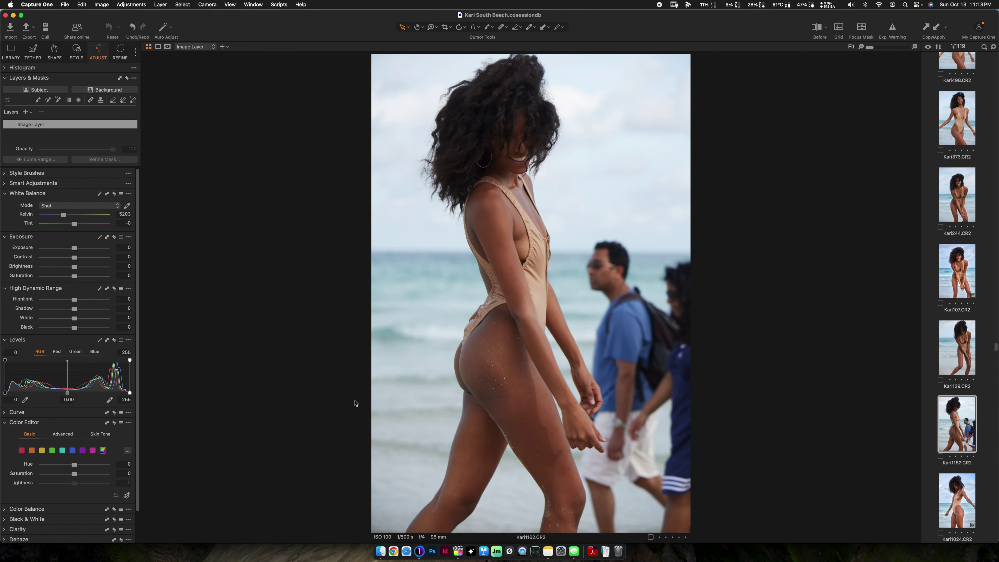
pyautogui.press('Down')
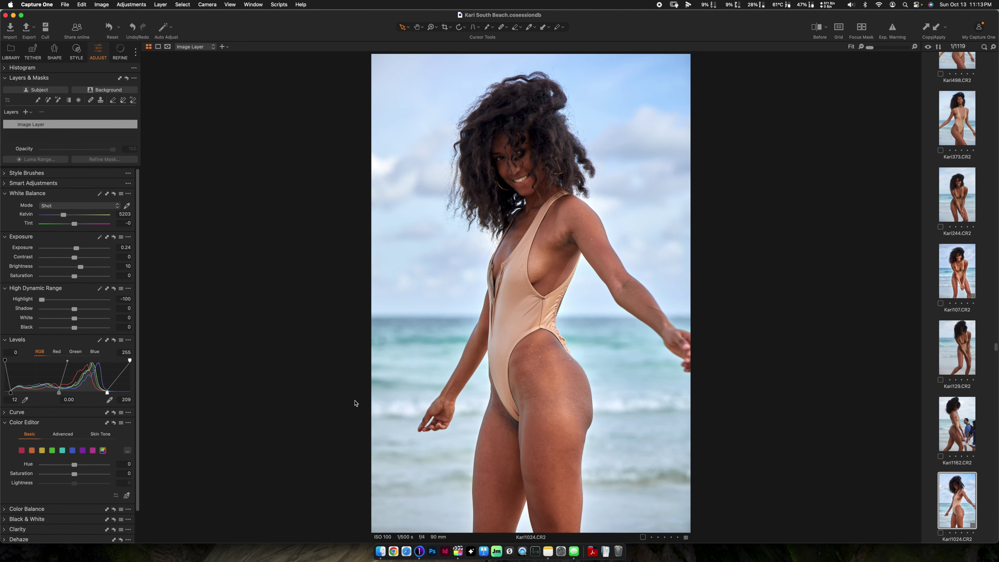
# - Review the frames after 1024 through the landscape hair-toss profiles 935 and 818, ending at the bent-forward frame 192
pyautogui.press('Down')
pyautogui.press('Down')
pyautogui.press('Down')
pyautogui.press('Down')
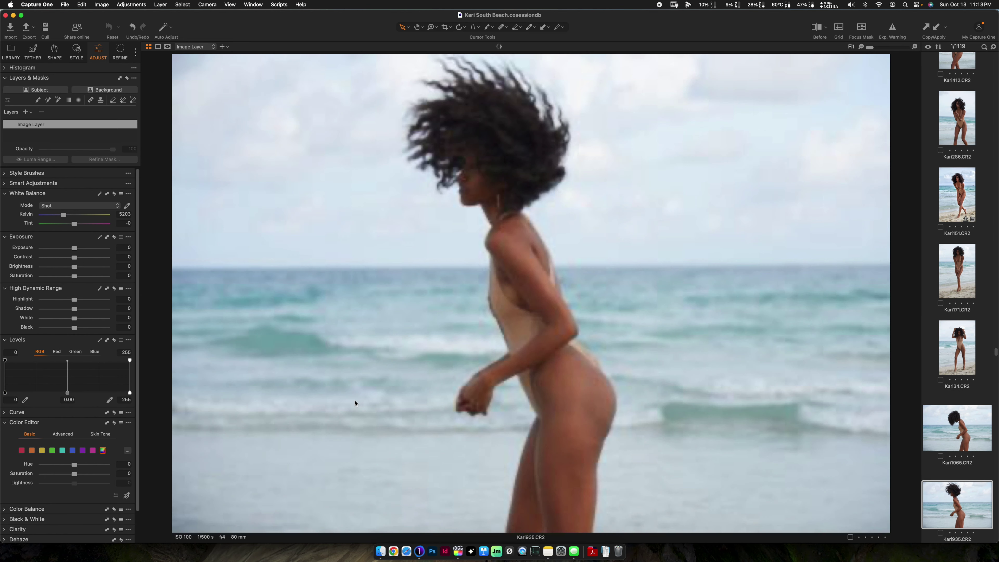
pyautogui.press('Down')
pyautogui.press('Down')
pyautogui.press('Down')
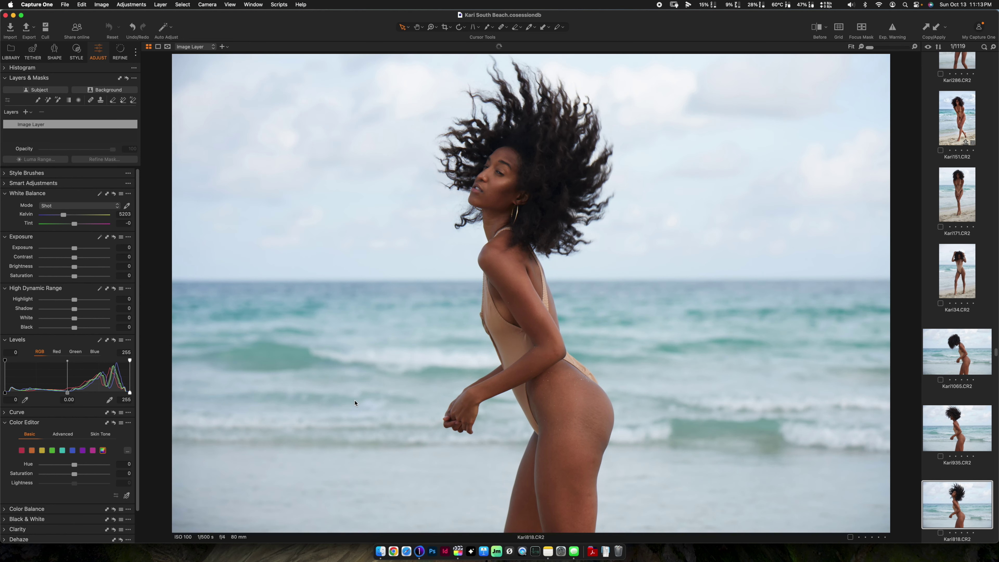
pyautogui.press('Down')
pyautogui.press('Down')
pyautogui.press('Down')
pyautogui.press('Down')
pyautogui.press('Down')
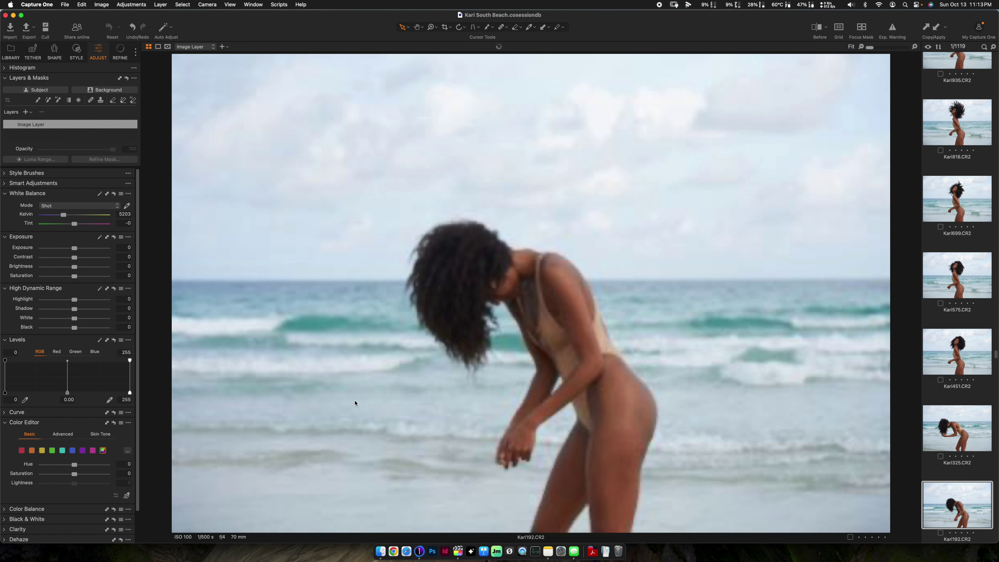
# - Review the landscape frames from 192 through the hands-in-hair poses around 493 to hair-flip frame 831
pyautogui.press('Down')
pyautogui.press('Down')
pyautogui.press('Down')
pyautogui.press('Down')
pyautogui.press('Down')
pyautogui.press('Down')
pyautogui.press('Down')
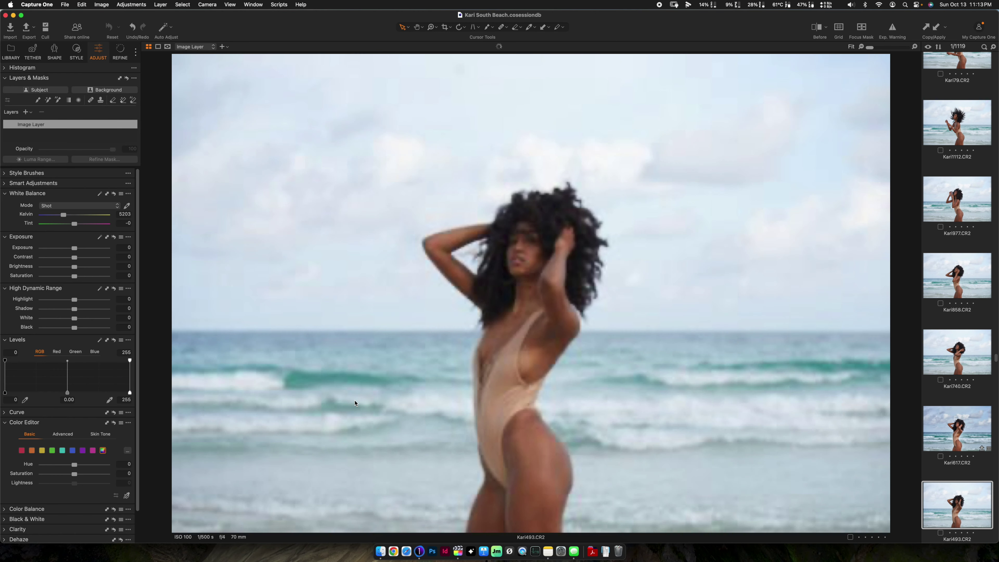
pyautogui.press('Down')
pyautogui.press('Down')
pyautogui.press('Down')
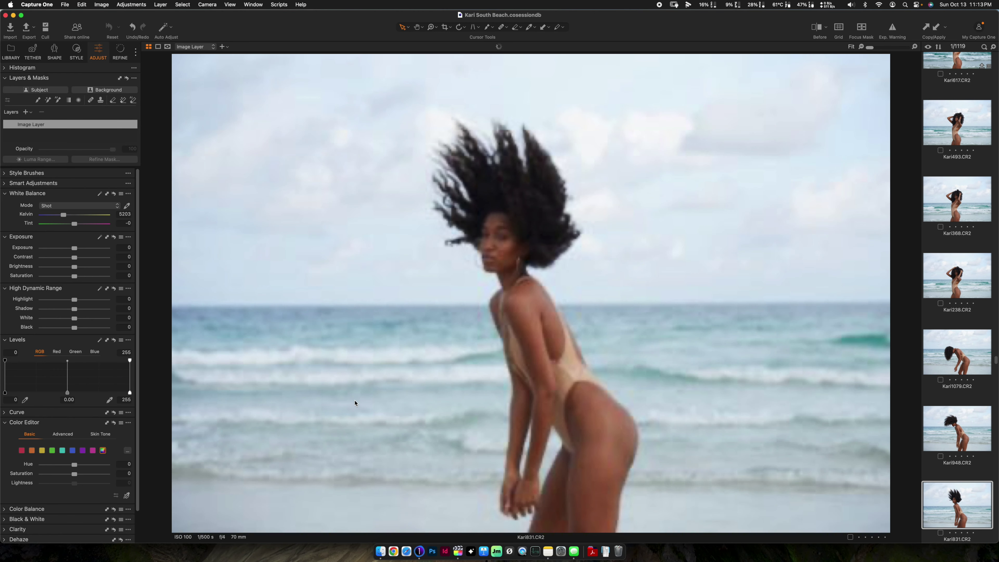
# - Compare the remaining landscape profile poses after 831, through frame 343, with the full-length sand frames up to 830
pyautogui.press('Down')
pyautogui.press('Down')
pyautogui.press('Down')
pyautogui.press('Down')
pyautogui.press('Down')
pyautogui.press('Down')
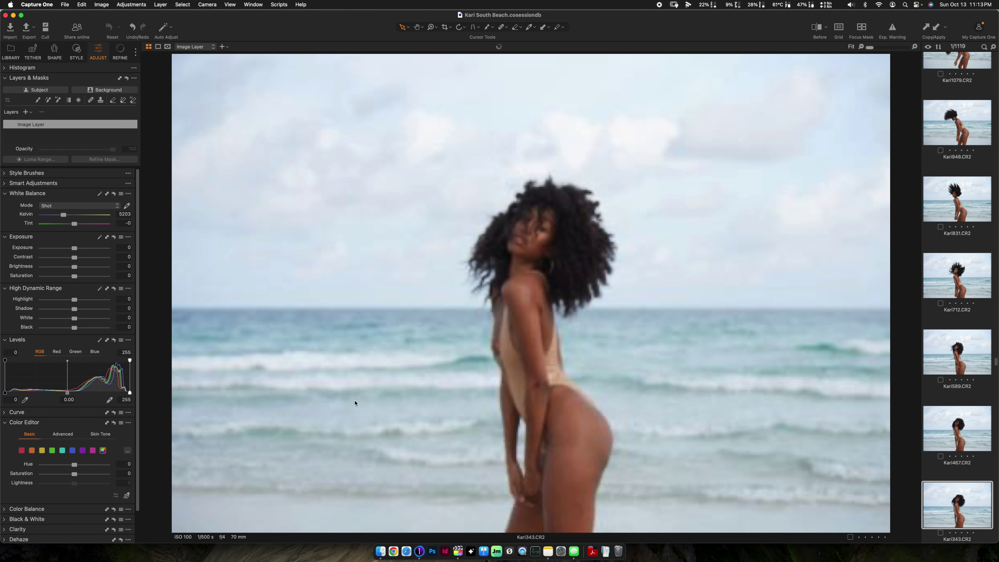
pyautogui.press('Down')
pyautogui.press('Down')
pyautogui.press('Down')
pyautogui.press('Down')
pyautogui.press('Down')
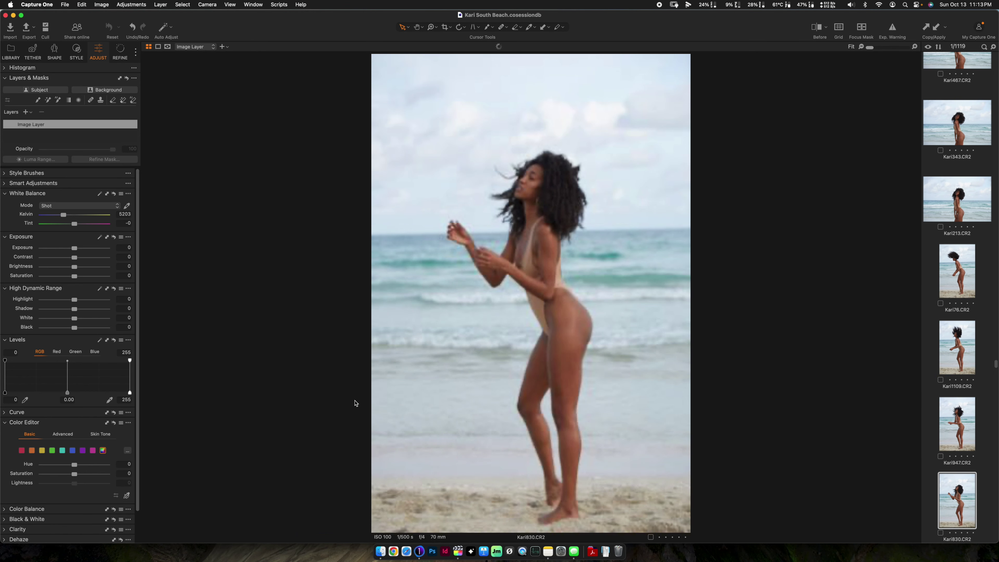
# - Review the full-length profile frames on the sand from 830 through 342 and 631 to 1155, comparing hair movement and leg positions
pyautogui.press('Down')
pyautogui.press('Down')
pyautogui.press('Down')
pyautogui.press('Down')
pyautogui.press('Down')
pyautogui.press('Down')
pyautogui.press('Down')
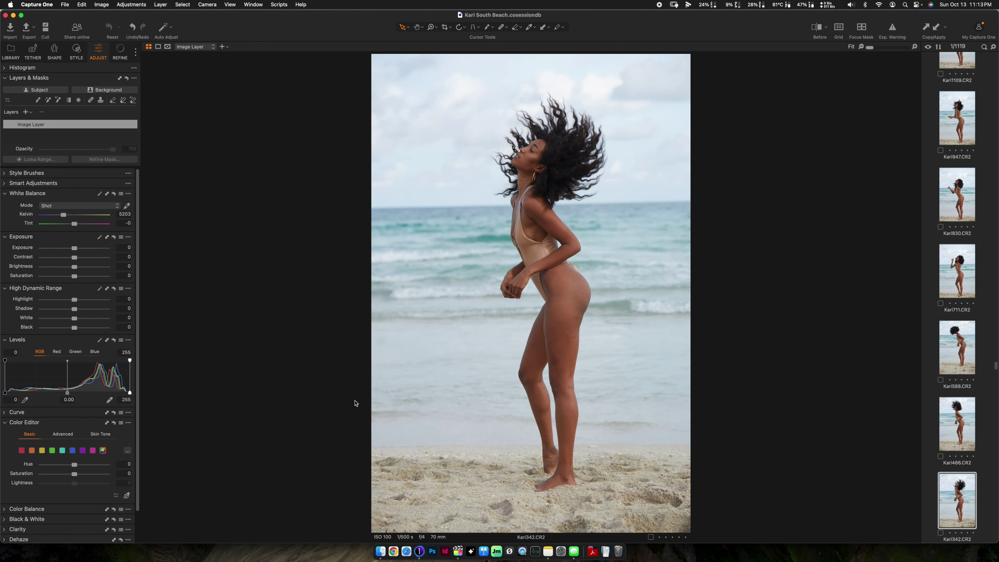
pyautogui.press('Down')
pyautogui.press('Down')
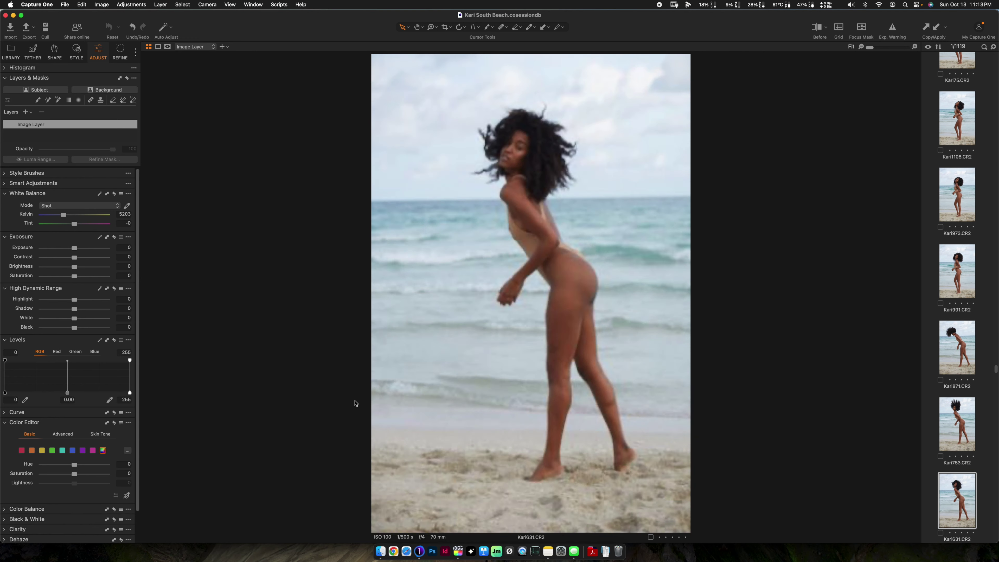
pyautogui.press('Down')
pyautogui.press('Down')
pyautogui.press('Down')
pyautogui.press('Down')
pyautogui.press('Down')
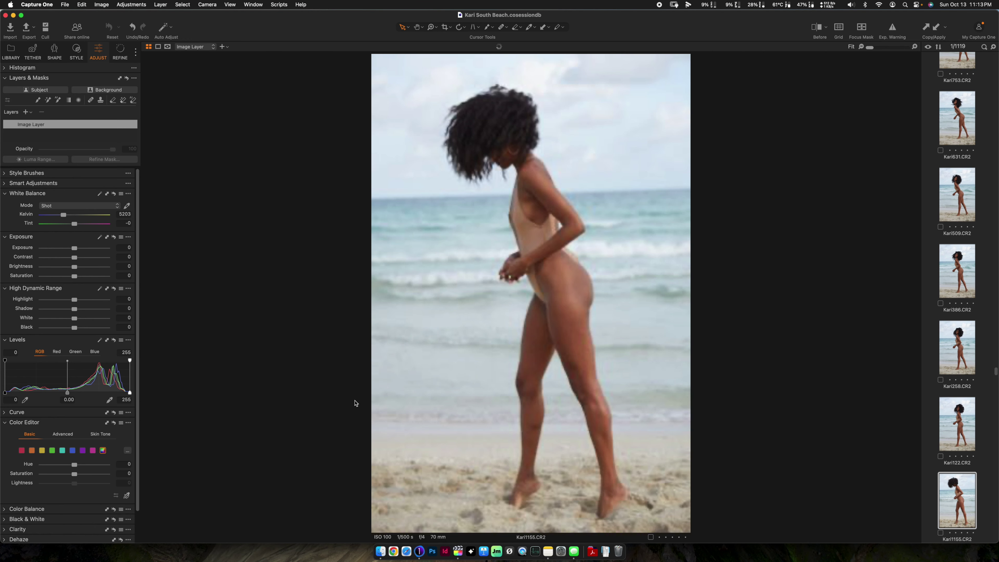
# - Compare frame 1155 back and forth with its neighbours 1016 and 1034, continuing to frame 908
pyautogui.press('Down')
pyautogui.press('Down')
pyautogui.press('Up')
pyautogui.press('Down')
pyautogui.press('Up')
pyautogui.press('Down')
pyautogui.press('Down')
pyautogui.press('Down')
pyautogui.press('Down')
pyautogui.press('Down')
pyautogui.press('Down')
pyautogui.press('Down')
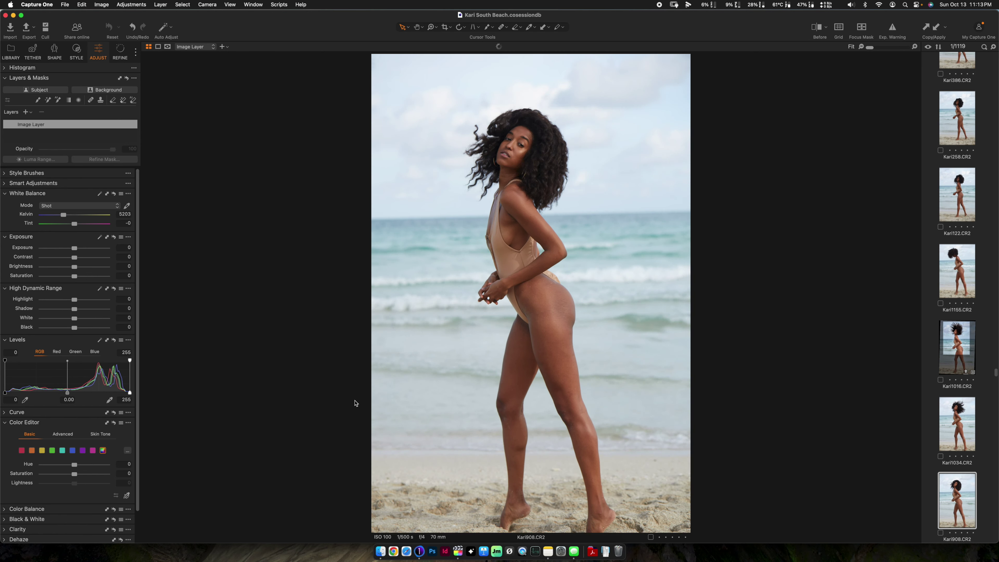
# - Review the side-profile sand frames from 908 through 1059 and the adjusted frame 708 to 463, comparing hair and head positions
pyautogui.press('Down')
pyautogui.press('Down')
pyautogui.press('Down')
pyautogui.press('Down')
pyautogui.press('Down')
pyautogui.press('Down')
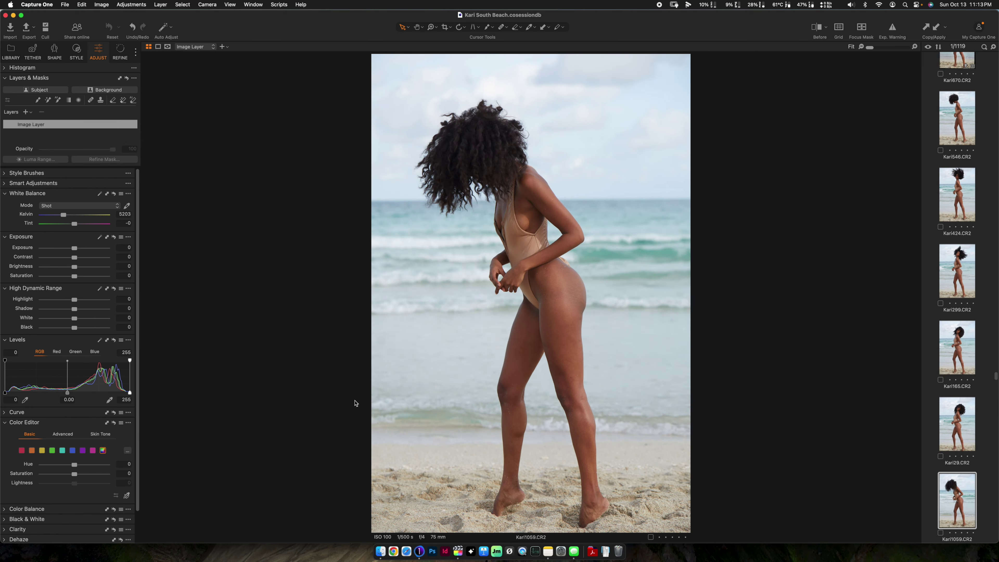
pyautogui.press('Down')
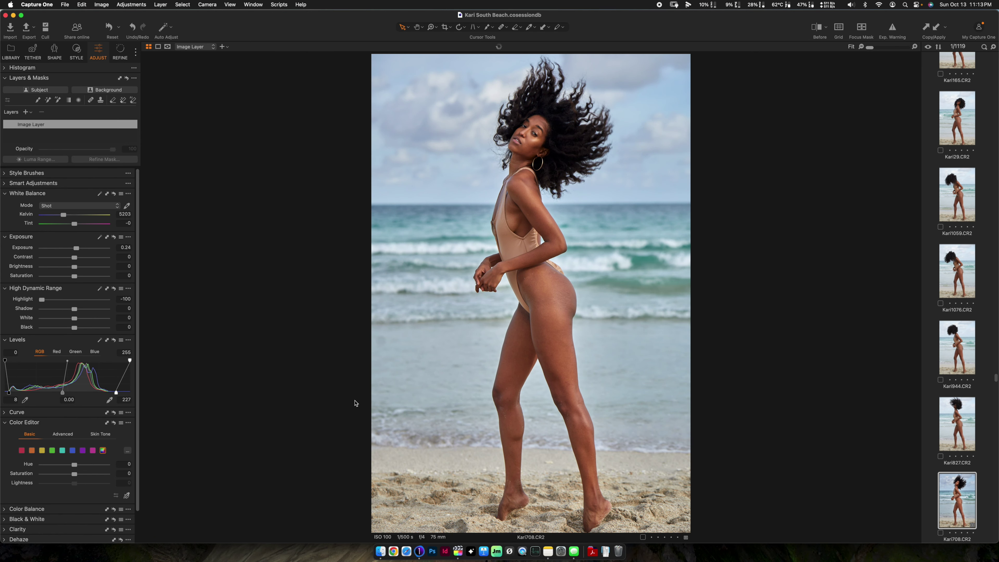
pyautogui.press('Down')
pyautogui.press('Down')
pyautogui.press('Down')
pyautogui.press('Down')
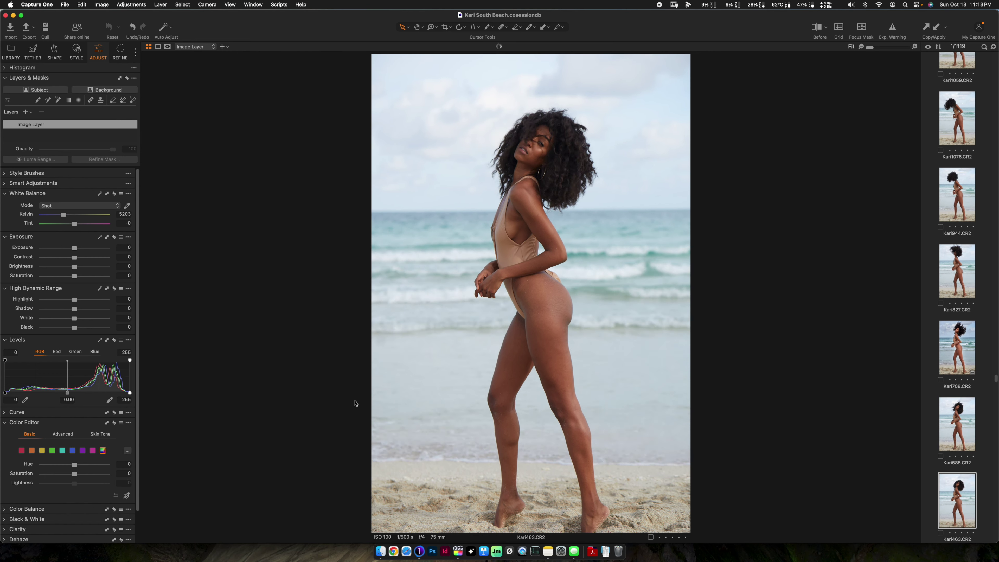
# - Review the frames after 463 through the adjusted frame 1103 and the landscape shots in the water up to 1169
pyautogui.press('Down')
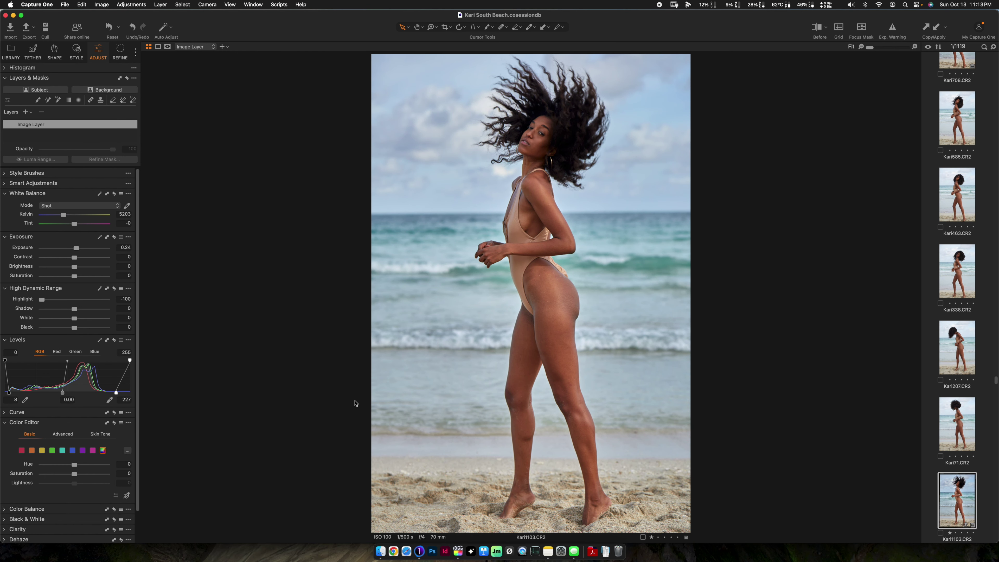
pyautogui.press('Down')
pyautogui.press('Down')
pyautogui.press('Down')
pyautogui.press('Down')
pyautogui.press('Down')
pyautogui.press('Down')
pyautogui.press('Down')
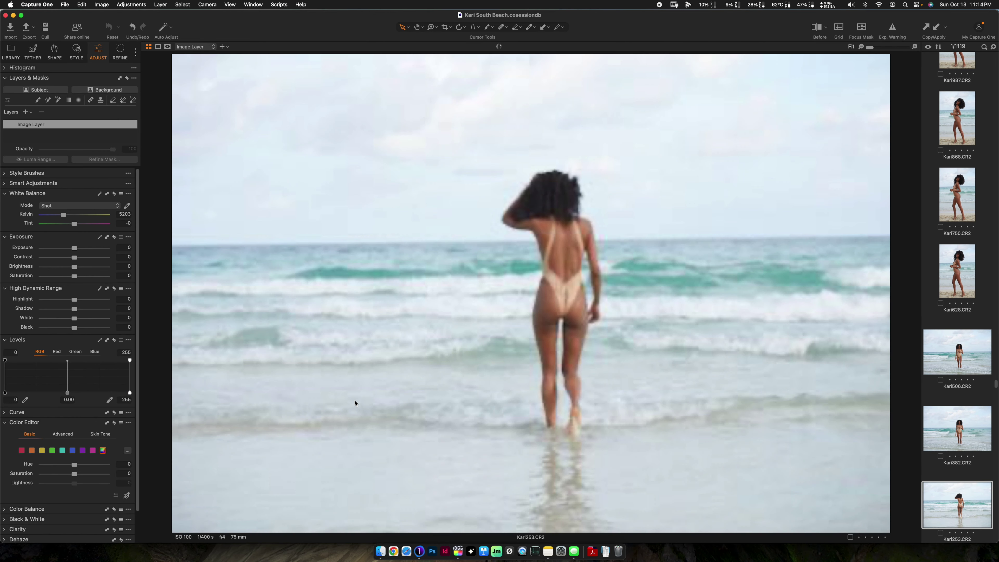
pyautogui.press('Down')
pyautogui.press('Down')
pyautogui.press('Down')
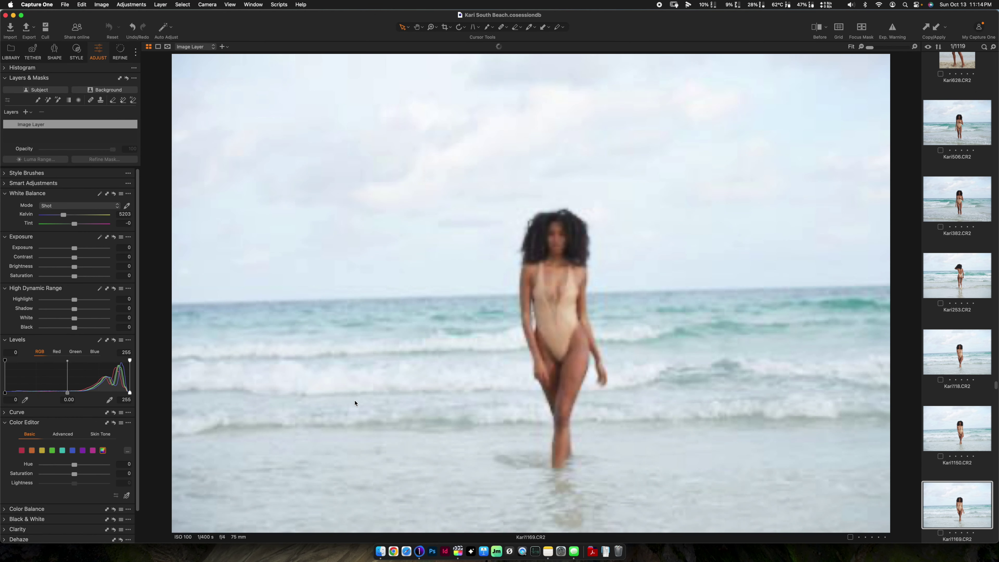
# - Compare the landscape walking poses in the surf after 1169, through frame 204, with the portrait frame 1120
pyautogui.press('Down')
pyautogui.press('Down')
pyautogui.press('Down')
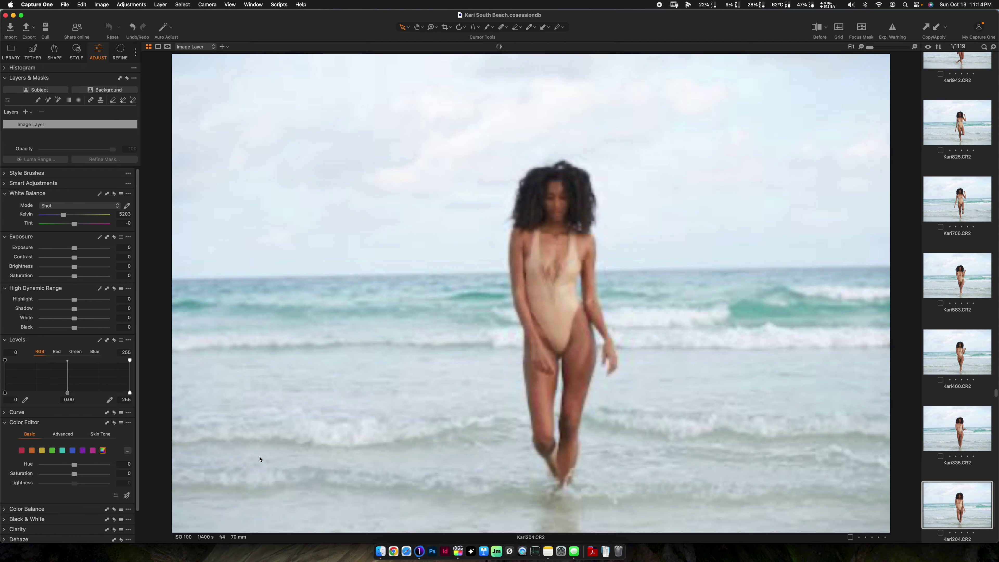
pyautogui.press('Down')
pyautogui.press('Down')
pyautogui.press('Down')
pyautogui.press('Down')
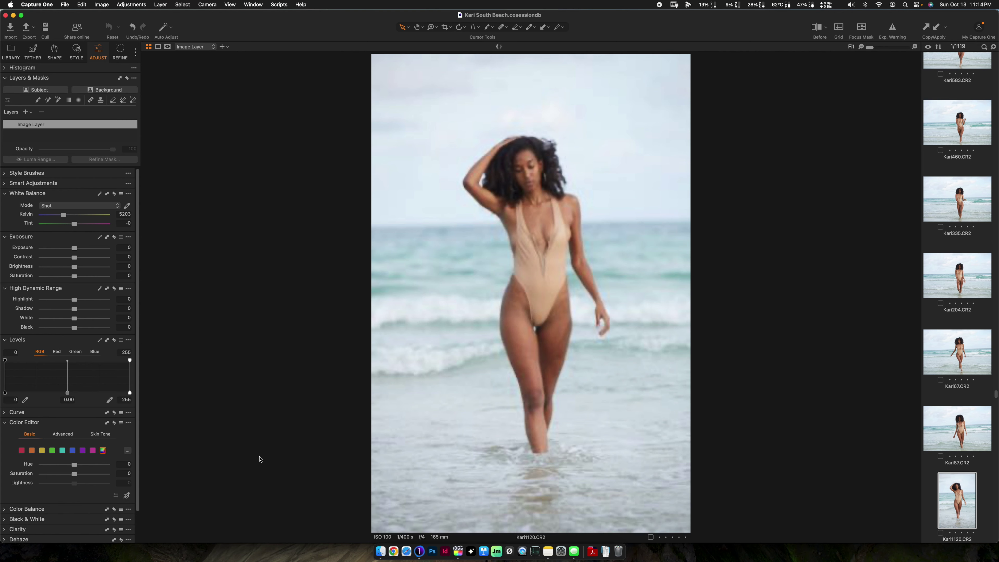
# - Review the portrait walking frames from 1120 through 502 and 1165 to 784, comparing arm positions and expressions
pyautogui.press('Down')
pyautogui.press('Down')
pyautogui.press('Down')
pyautogui.press('Down')
pyautogui.press('Down')
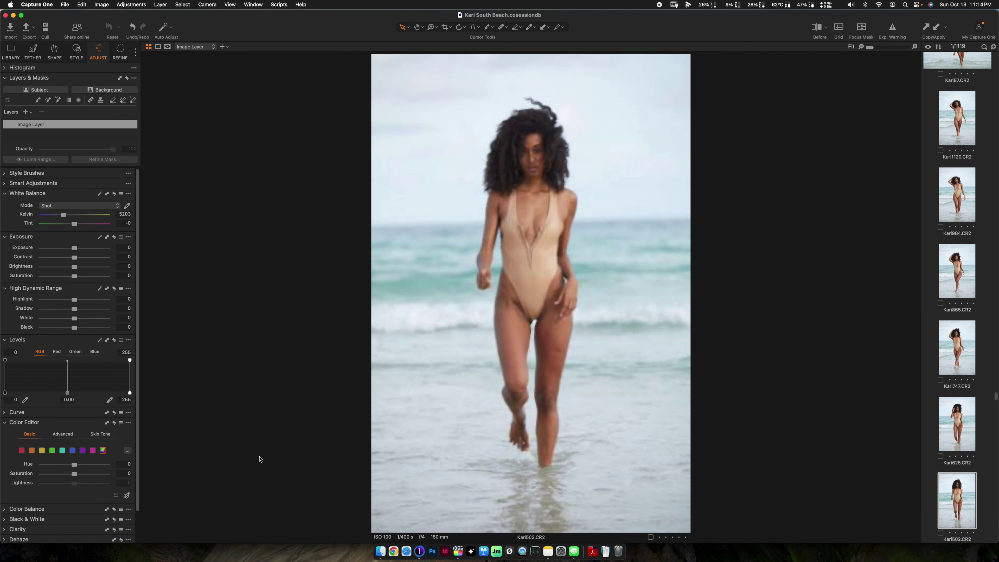
pyautogui.press('Down')
pyautogui.press('Down')
pyautogui.press('Down')
pyautogui.press('Down')
pyautogui.press('Down')
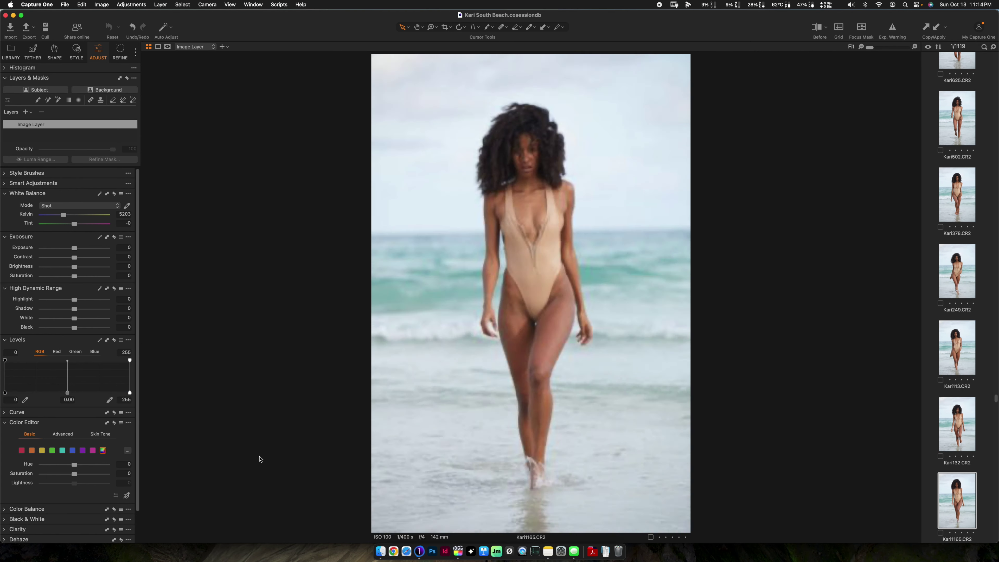
pyautogui.press('Down')
pyautogui.press('Down')
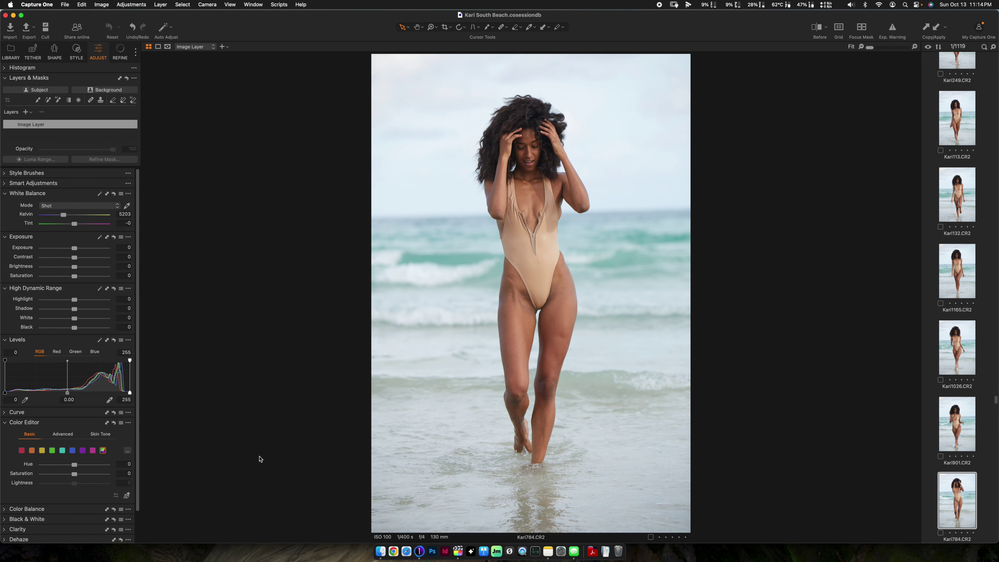
# - Review the surf-walking frames from 784 through the smiling pose 882 to the hand-in-hair frame 268
pyautogui.press('Down')
pyautogui.press('Down')
pyautogui.press('Down')
pyautogui.press('Down')
pyautogui.press('Down')
pyautogui.press('Down')
pyautogui.press('Down')
pyautogui.press('Down')
pyautogui.press('Down')
pyautogui.press('Down')
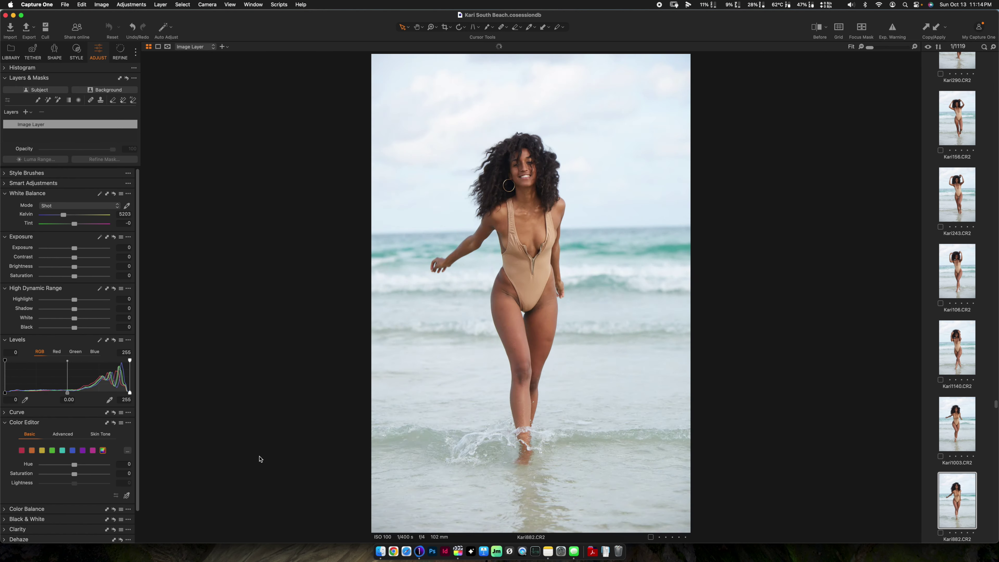
pyautogui.press('Down')
pyautogui.press('Down')
pyautogui.press('Down')
pyautogui.press('Down')
pyautogui.press('Down')
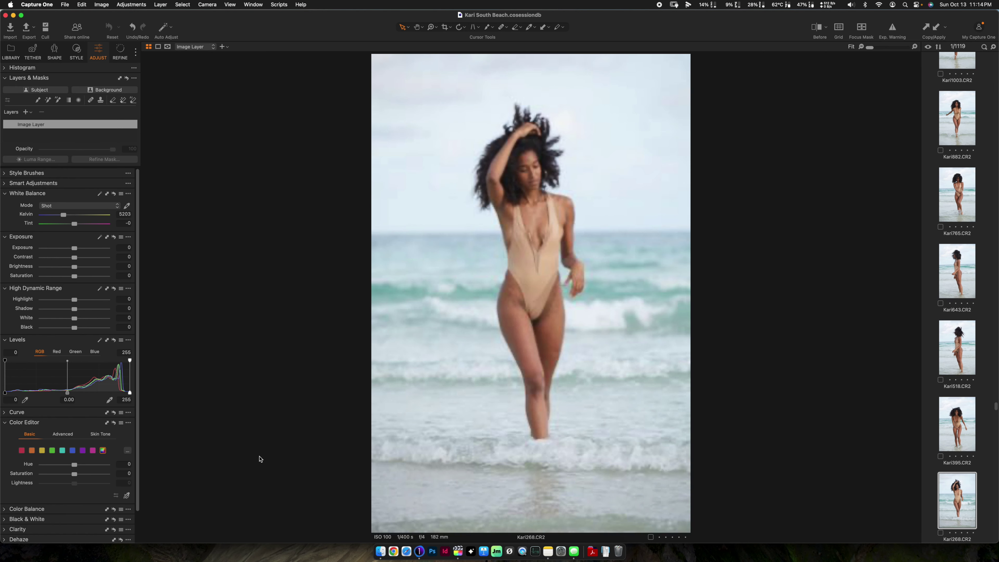
# - Review the walking frames after 268 through 557 to the retouched, cropped water-splash frame before 1089
pyautogui.press('Down')
pyautogui.press('Down')
pyautogui.press('Down')
pyautogui.press('Down')
pyautogui.press('Down')
pyautogui.press('Down')
pyautogui.press('Down')
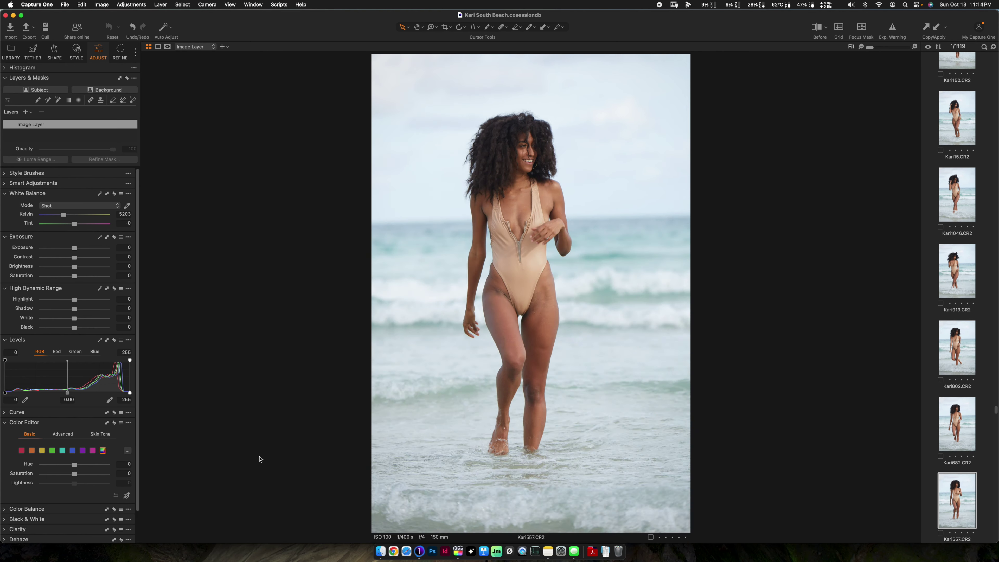
pyautogui.press('Down')
pyautogui.press('Down')
pyautogui.press('Down')
pyautogui.press('Down')
pyautogui.press('Down')
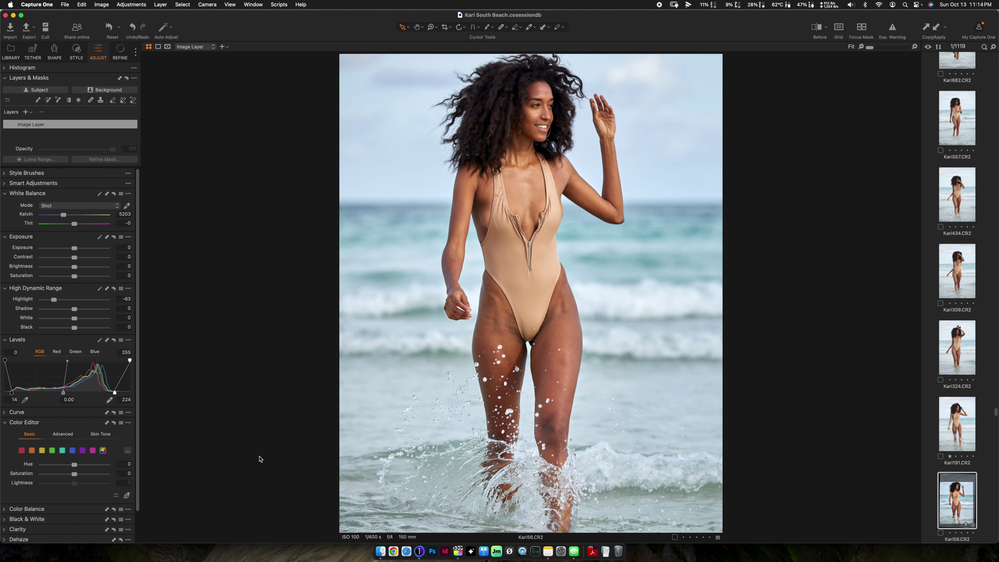
# - Compare the walking poses from frame 1089 through 840 and 475 to the starred frame 1135
pyautogui.press('Down')
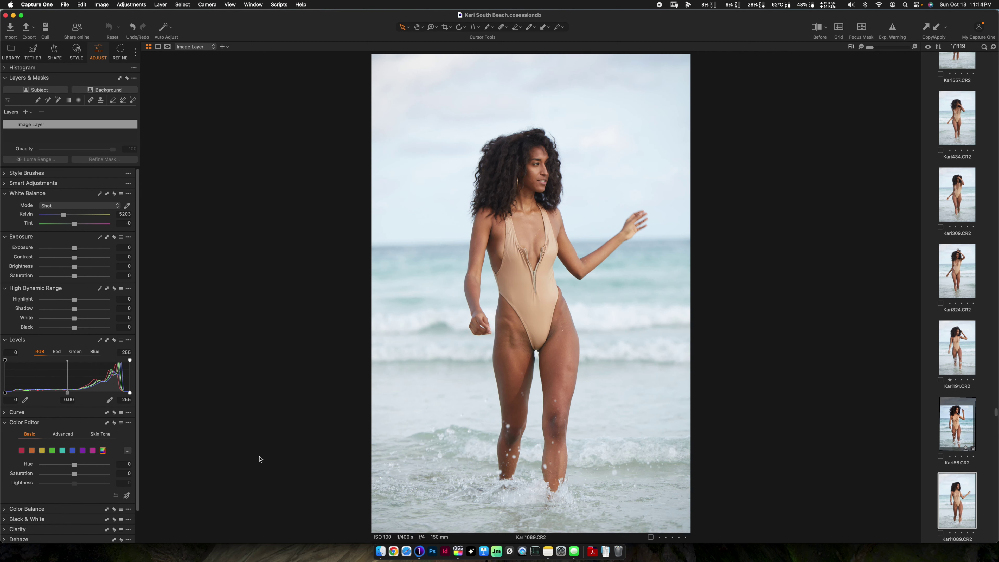
pyautogui.press('Down')
pyautogui.press('Down')
pyautogui.press('Down')
pyautogui.press('Down')
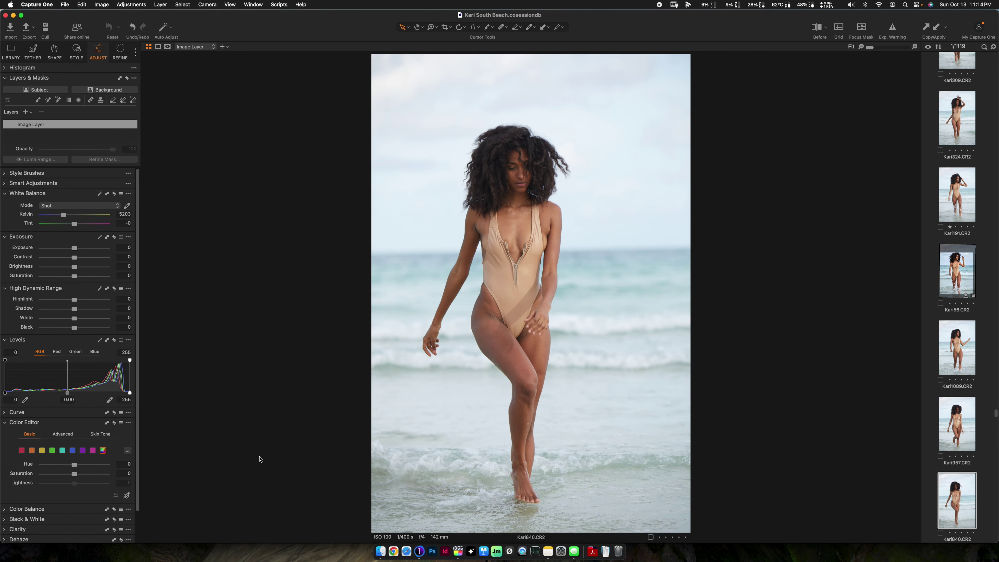
pyautogui.press('Down')
pyautogui.press('Down')
pyautogui.press('Down')
pyautogui.press('Down')
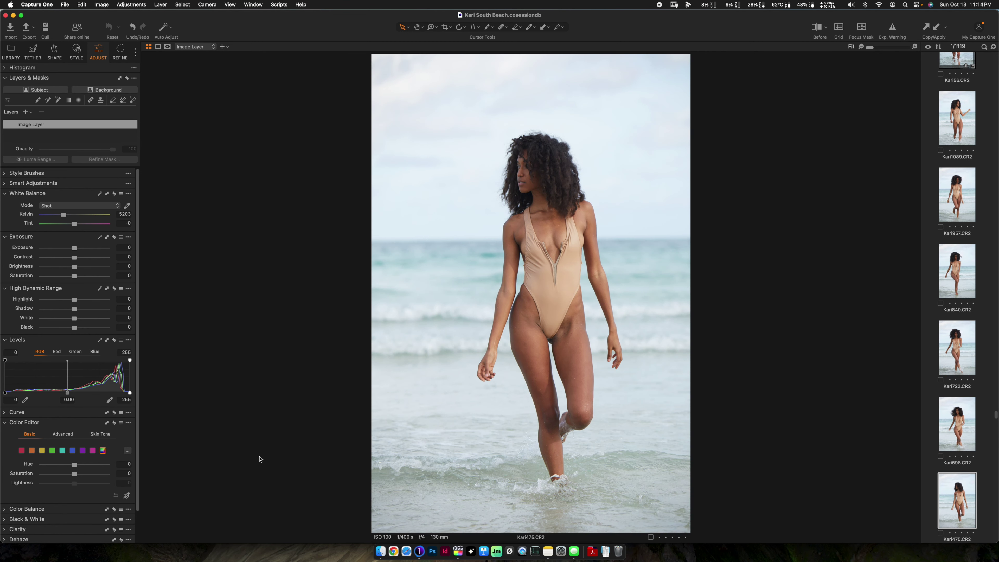
pyautogui.press('Down')
pyautogui.press('Down')
pyautogui.press('Down')
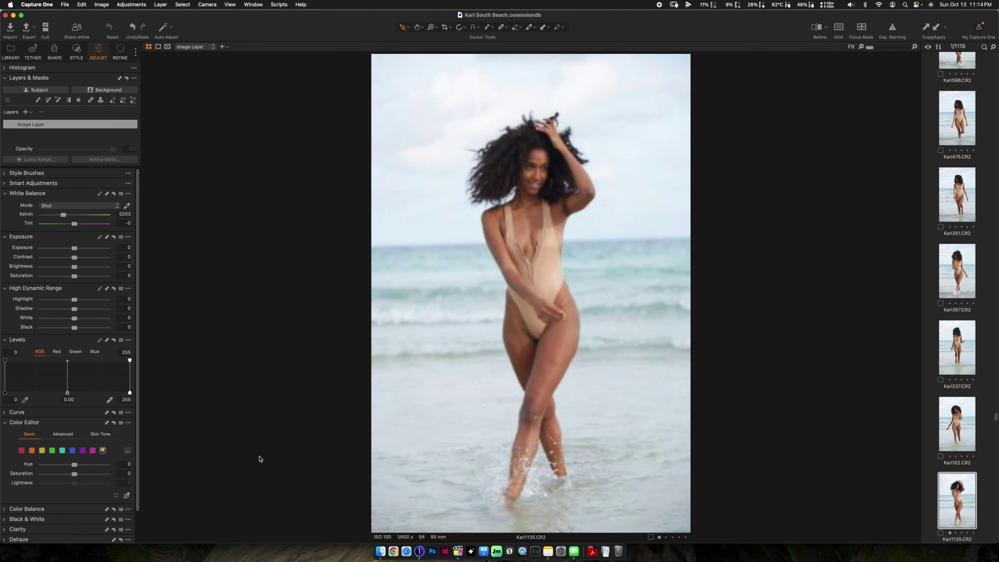
# - Review the frames after 1135 through the closer three-quarter shot 639 to the smiling full-length frame 10
pyautogui.press('Down')
pyautogui.press('Down')
pyautogui.press('Down')
pyautogui.press('Down')
pyautogui.press('Down')
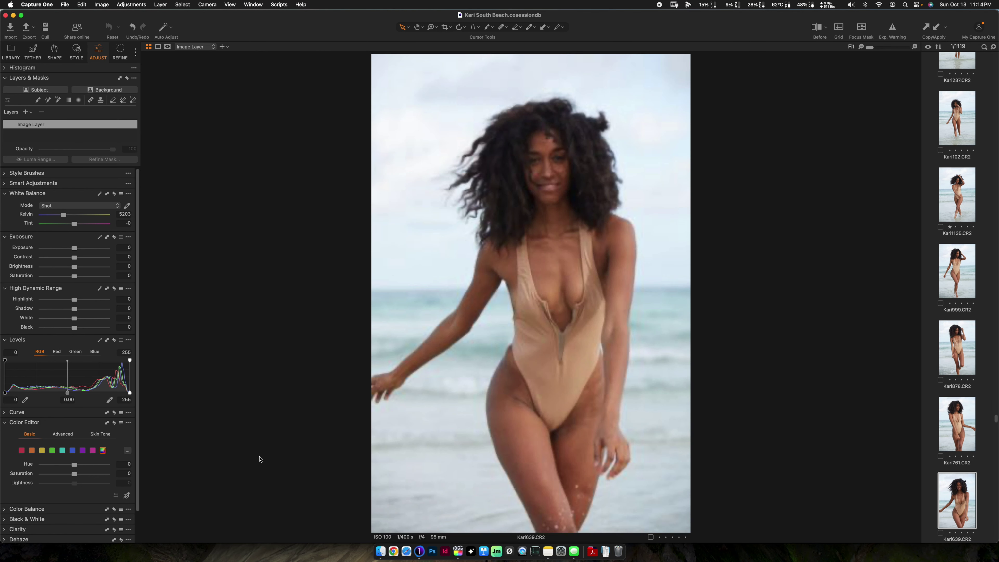
pyautogui.press('Down')
pyautogui.press('Down')
pyautogui.press('Down')
pyautogui.press('Down')
pyautogui.press('Down')
pyautogui.press('Down')
pyautogui.press('Down')
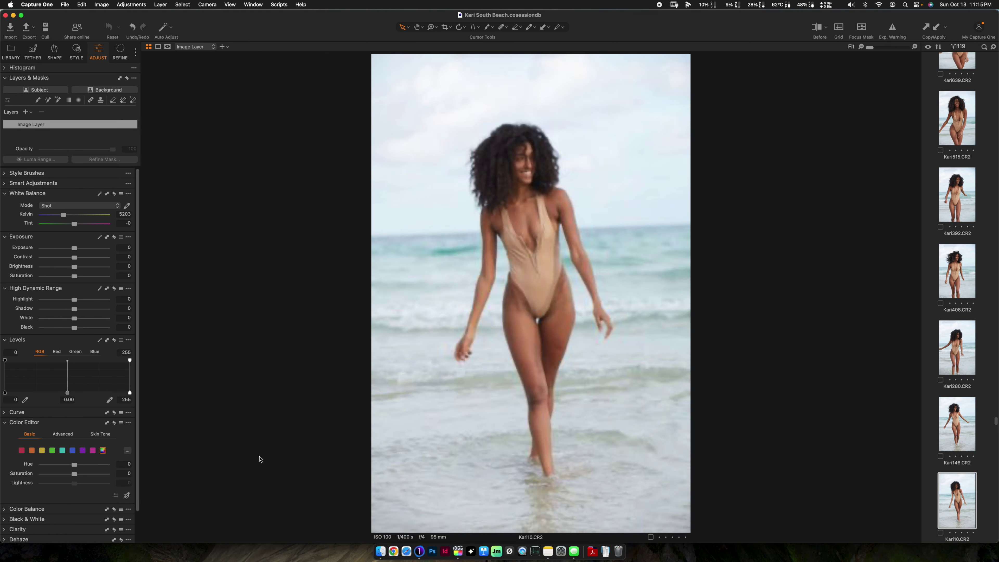
# - Review the full-length surf frames after frame 10 through 1085 and 953 to the hand-to-face pose in 836
pyautogui.press('Down')
pyautogui.press('Down')
pyautogui.press('Down')
pyautogui.press('Down')
pyautogui.press('Down')
pyautogui.press('Down')
pyautogui.press('Down')
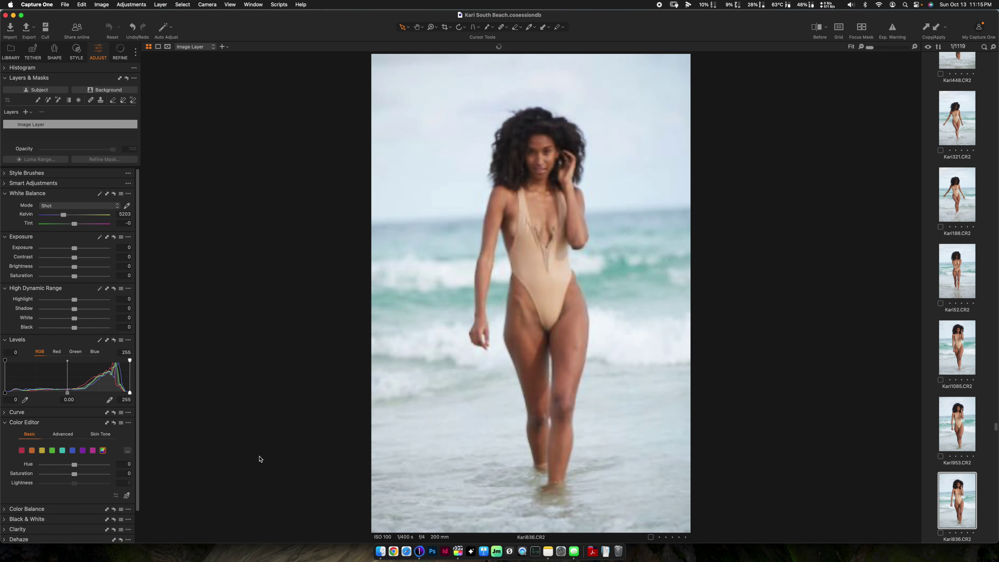
# - Review the surf frames after 836 through the smiling splash shot 995 to the crossed-leg pose in 512
pyautogui.press('Down')
pyautogui.press('Down')
pyautogui.press('Down')
pyautogui.press('Down')
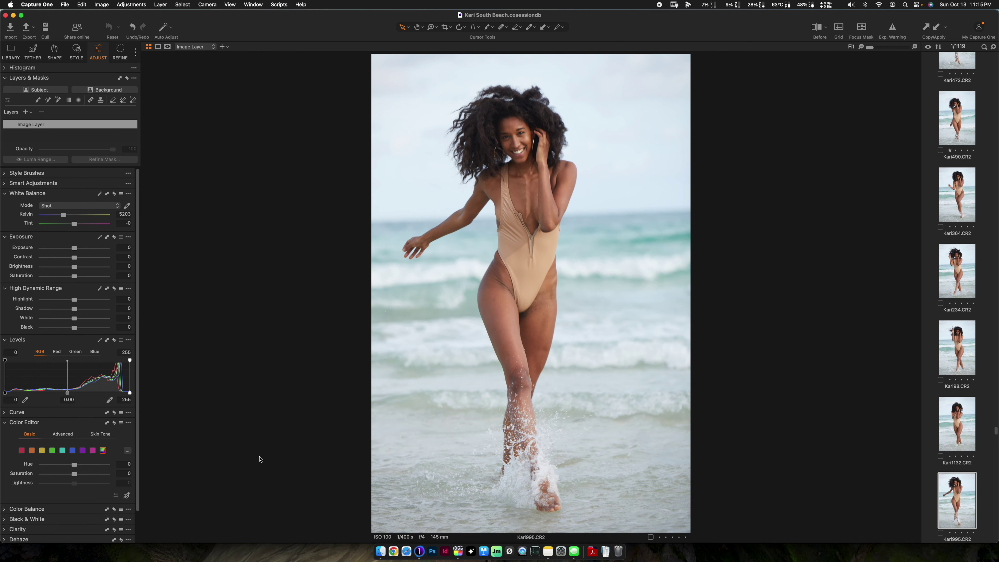
pyautogui.press('Down')
pyautogui.press('Down')
pyautogui.press('Down')
pyautogui.press('Down')
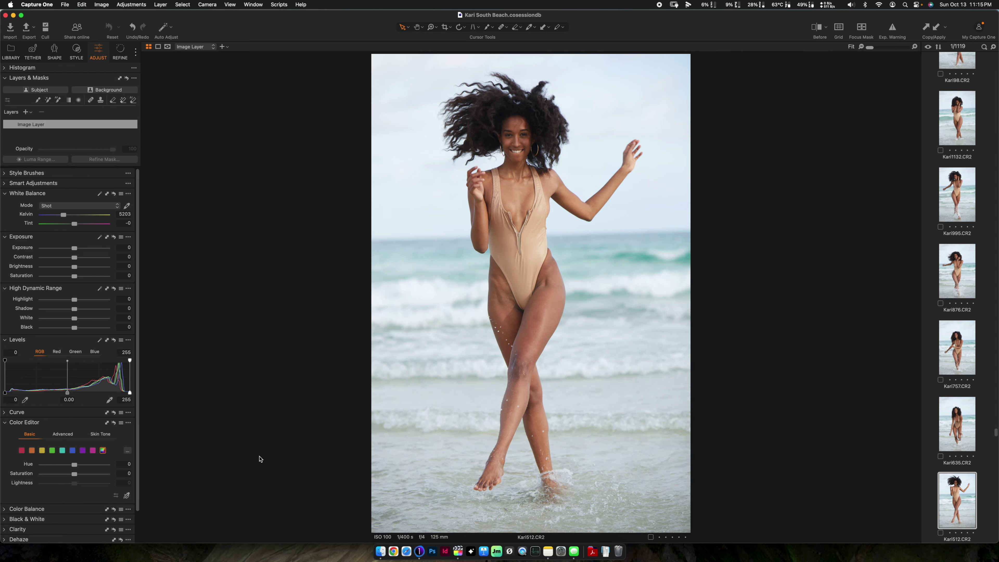
# - Review the frames after 512 through the retouched, starred splash frame 317 to the outstretched-arms pose in 360
pyautogui.press('Down')
pyautogui.press('Down')
pyautogui.press('Down')
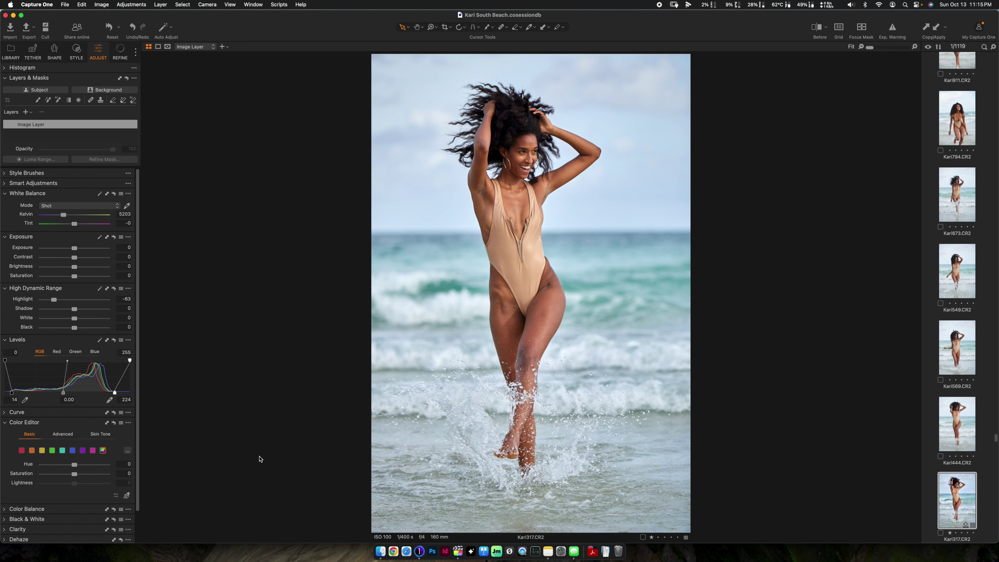
pyautogui.press('Down')
pyautogui.press('Down')
pyautogui.press('Down')
pyautogui.press('Down')
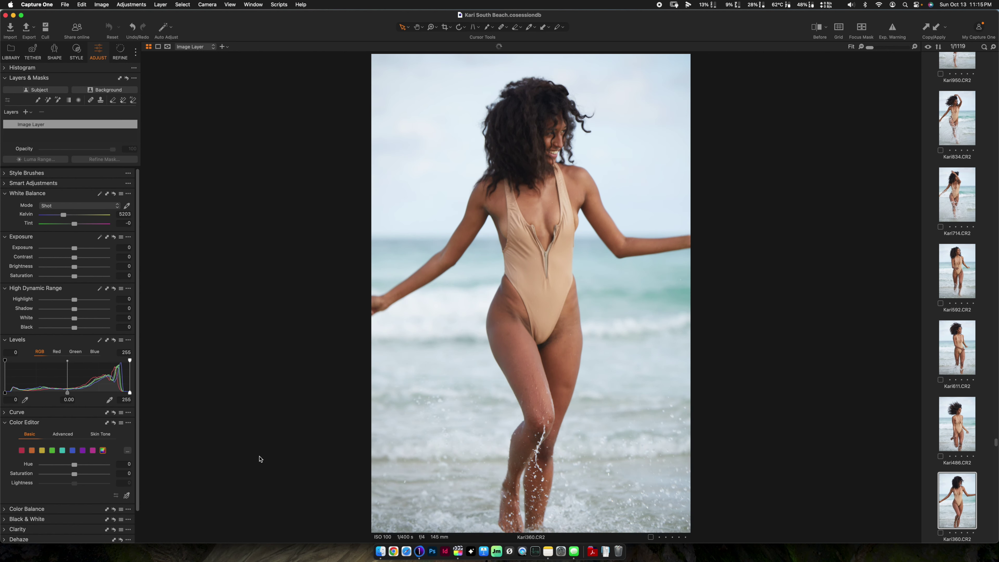
# - Compare the splash poses after frame 360 through 231 and 1128 to the hands-overhead shot 873
pyautogui.press('Down')
pyautogui.press('Down')
pyautogui.press('Down')
pyautogui.press('Down')
pyautogui.press('Down')
pyautogui.press('Down')
pyautogui.press('Down')
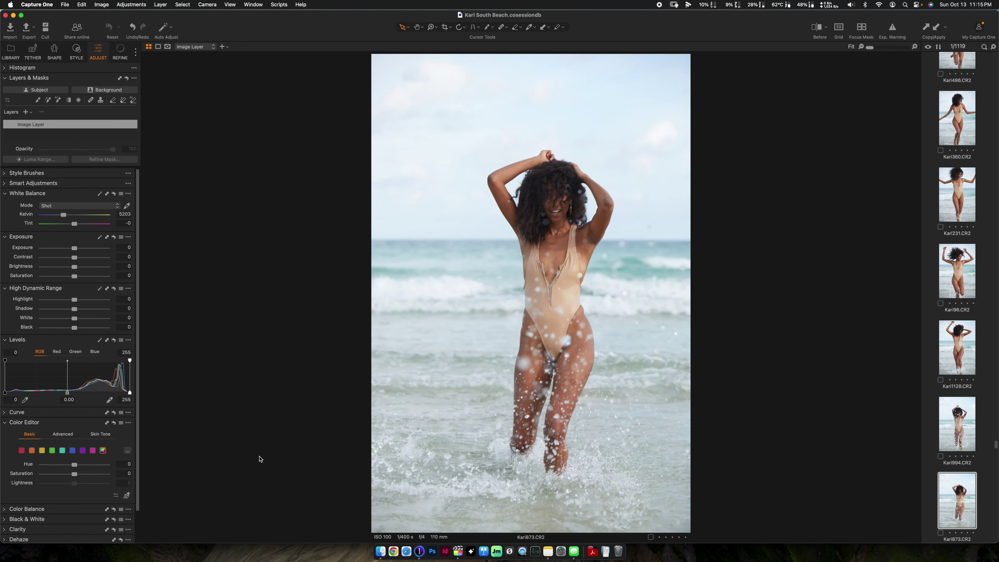
# - Review the frames after 873 through 923 and 806 to the smiling standing shot 686
pyautogui.press('Down')
pyautogui.press('Down')
pyautogui.press('Down')
pyautogui.press('Down')
pyautogui.press('Down')
pyautogui.press('Down')
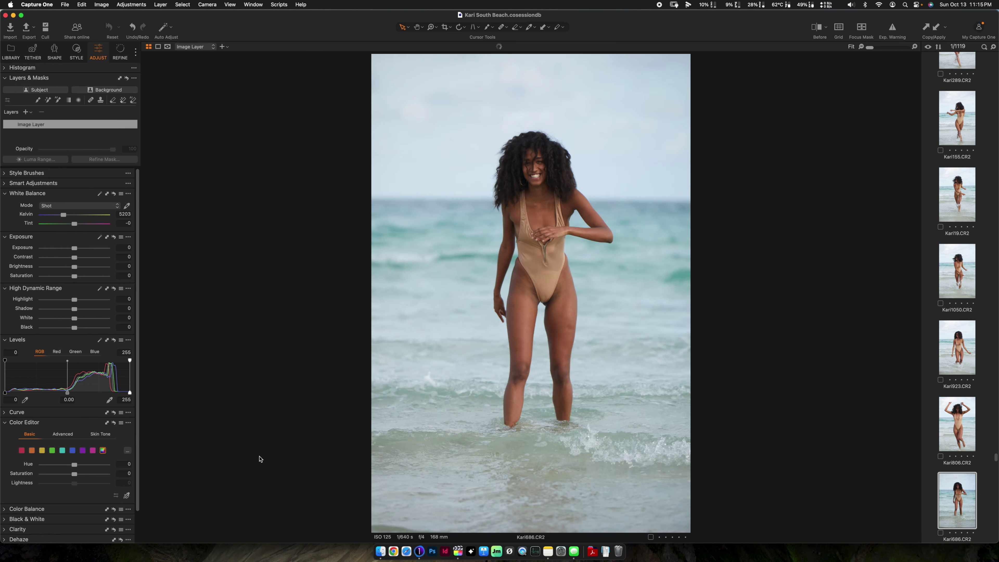
# - Review the frames after 686 through 561, 437 and 330 to the distant hands-in-hair shot 61
pyautogui.press('Down')
pyautogui.press('Down')
pyautogui.press('Down')
pyautogui.press('Down')
pyautogui.press('Down')
pyautogui.press('Down')
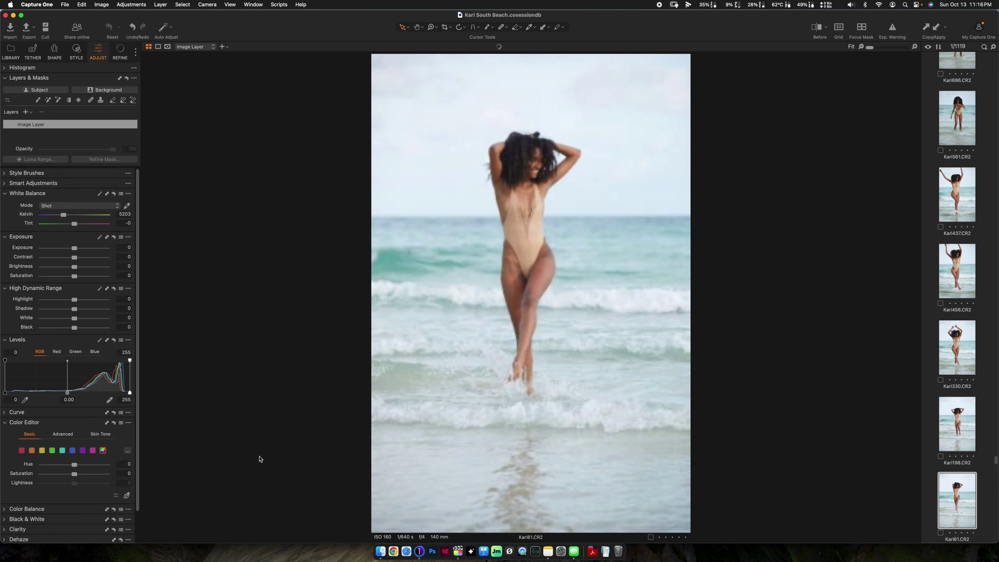
# - Compare the hands-in-hair walking frames after 61 through 1094 and 726 to frame 478
pyautogui.press('Down')
pyautogui.press('Down')
pyautogui.press('Down')
pyautogui.press('Down')
pyautogui.press('Down')
pyautogui.press('Down')
pyautogui.press('Down')
pyautogui.press('Down')
pyautogui.press('Down')
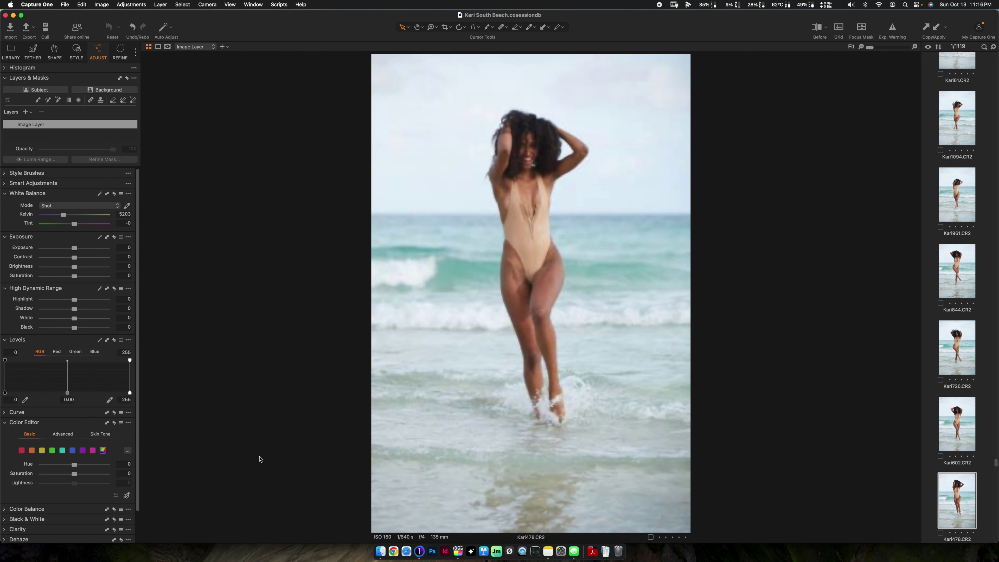
# - Review the raised-arm frames after 478 through 920 to the dancing pose in 576
pyautogui.press('Down')
pyautogui.press('Down')
pyautogui.press('Down')
pyautogui.press('Down')
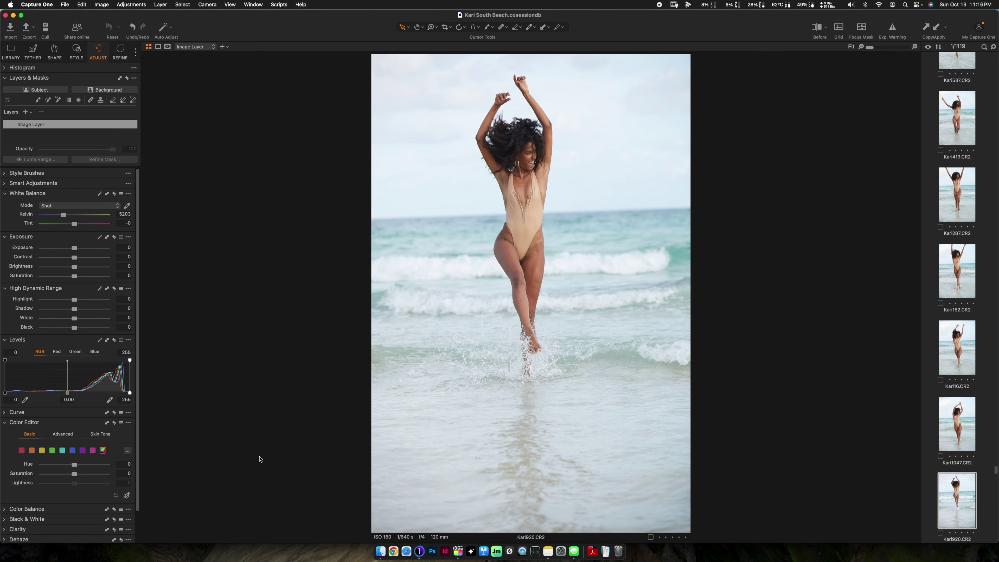
pyautogui.press('Down')
pyautogui.press('Down')
pyautogui.press('Down')
pyautogui.press('Down')
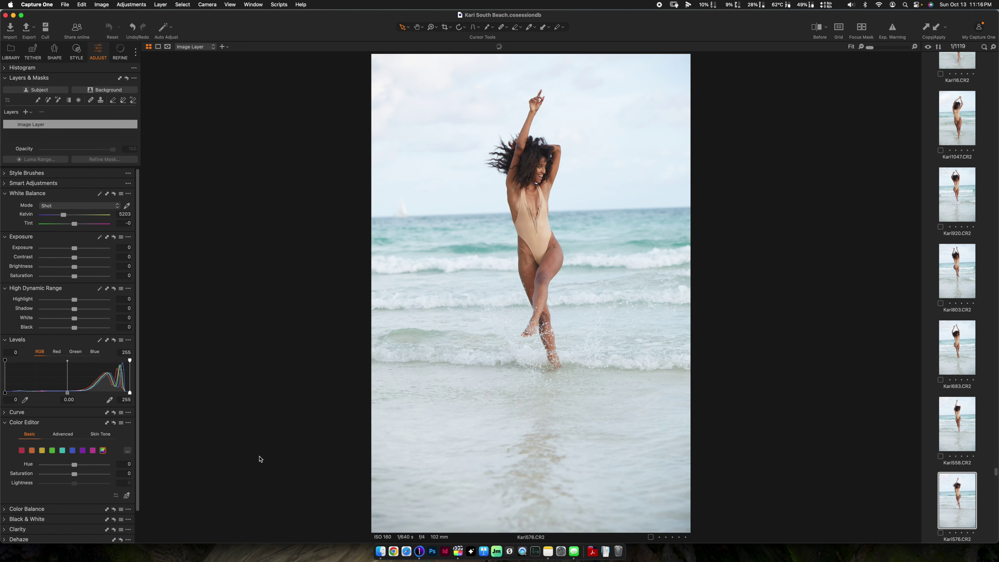
# - Review the dancing frames after 576 through 193 to the retouched, cropped raised-arms frame 841
pyautogui.press('Down')
pyautogui.press('Down')
pyautogui.press('Down')
pyautogui.press('Down')
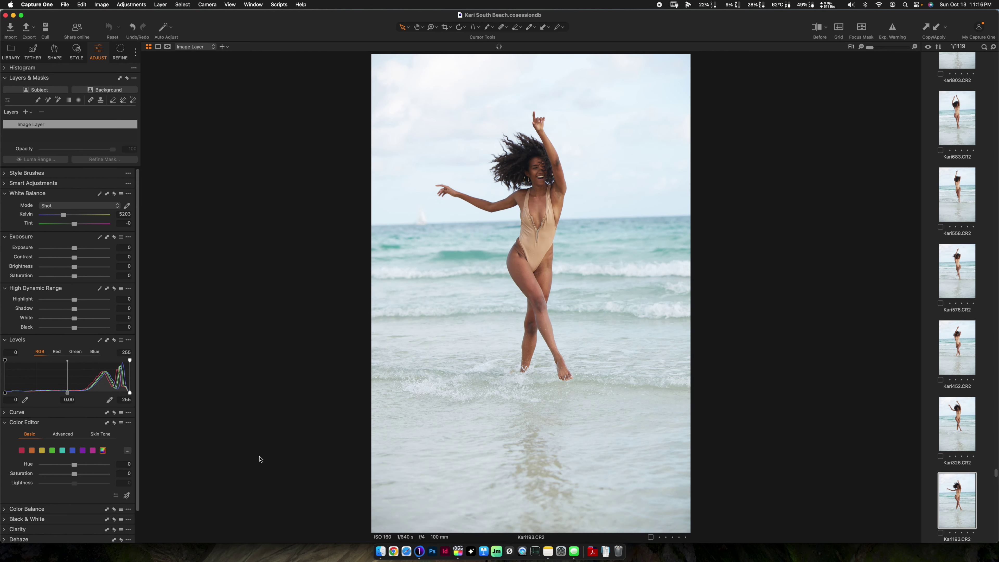
pyautogui.press('Down')
pyautogui.press('Down')
pyautogui.press('Down')
pyautogui.press('Down')
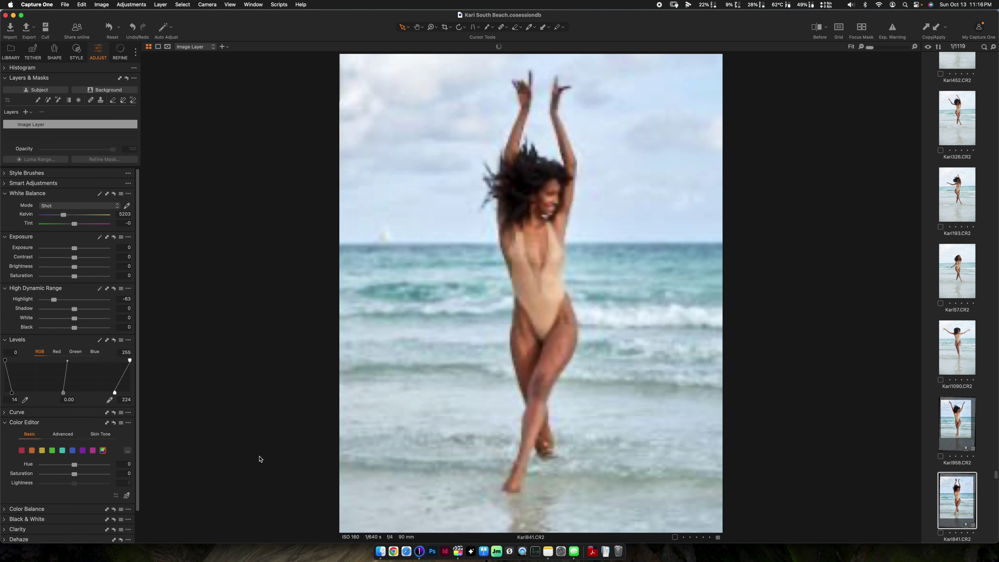
# - Review the frames after 841 through 103 and 762 to the retouched, starred water-kick frame 641
pyautogui.press('Down')
pyautogui.press('Down')
pyautogui.press('Down')
pyautogui.press('Down')
pyautogui.press('Down')
pyautogui.press('Down')
pyautogui.press('Down')
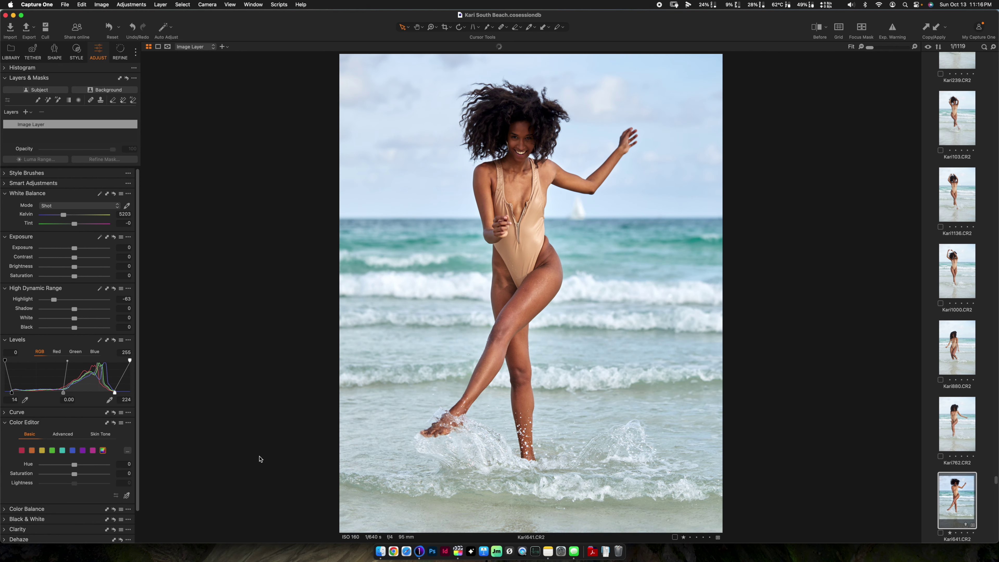
# - Compare kick frame 641 with the uncorrected 658 and the poses that follow up to frame 281
pyautogui.press('Down')
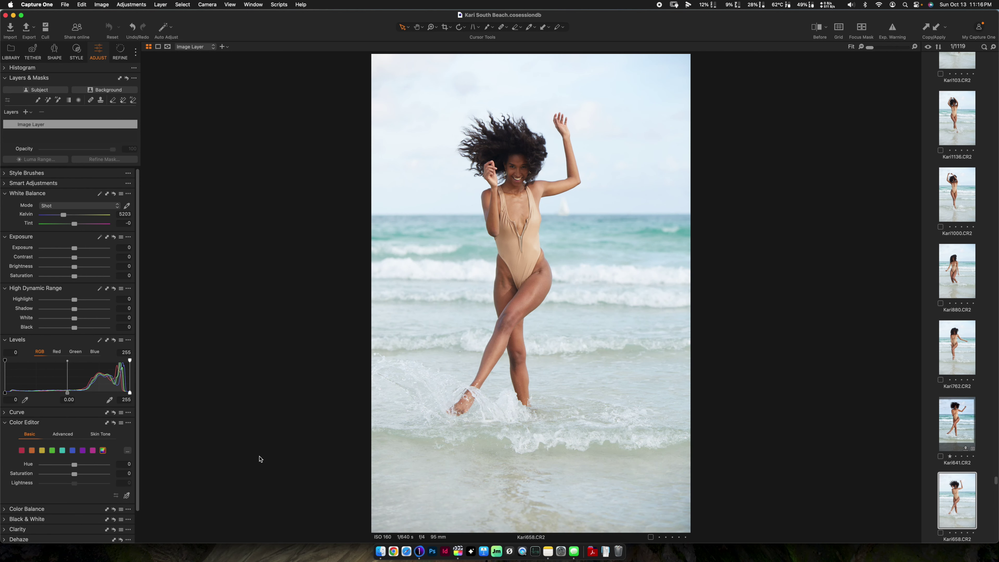
pyautogui.press('Down')
pyautogui.press('Down')
pyautogui.press('Down')
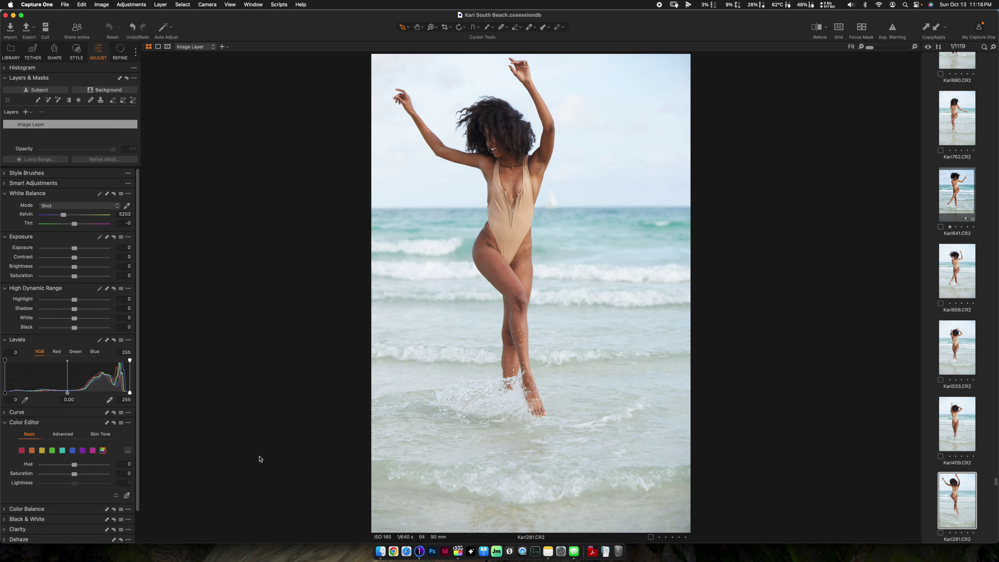
# - Review the frames after 281 through the starred 147 to the splashing kick in 678
pyautogui.press('Down')
pyautogui.press('Down')
pyautogui.press('Down')
pyautogui.press('Down')
pyautogui.press('Down')
pyautogui.press('Down')
pyautogui.press('Down')
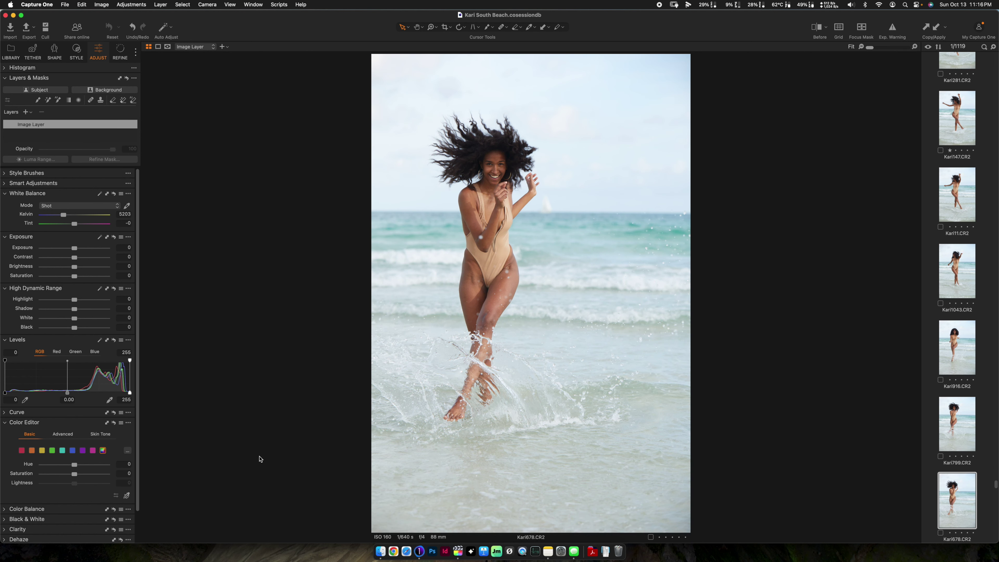
# - Review the frames after 678 through 573 and 322 to the smiling hands-in-hair shot 1087
pyautogui.press('Down')
pyautogui.press('Down')
pyautogui.press('Down')
pyautogui.press('Down')
pyautogui.press('Down')
pyautogui.press('Down')
pyautogui.press('Down')
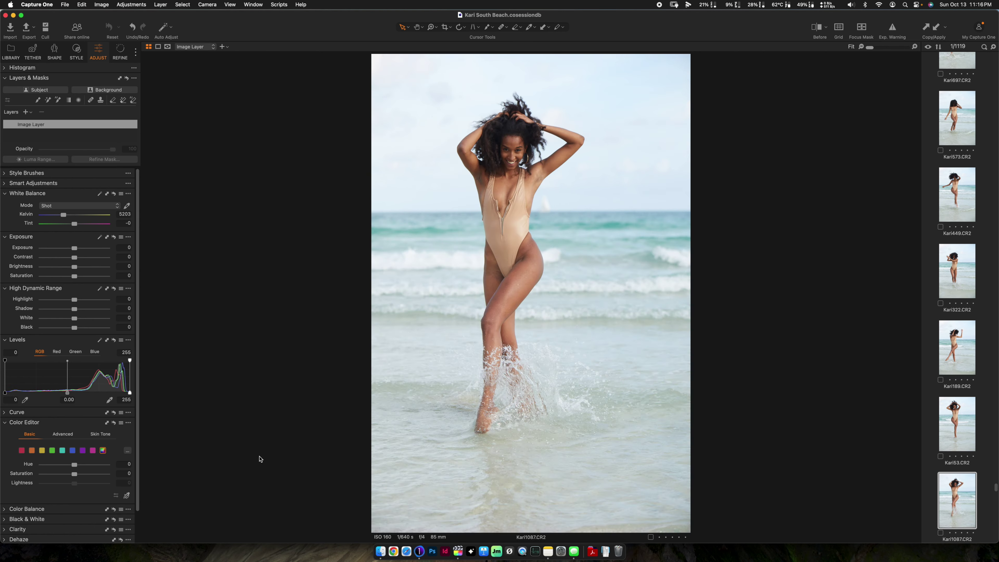
# - Compare the leg-kick and hair poses after frame 1087 through 123 to the laughing shot 655
pyautogui.press('Down')
pyautogui.press('Down')
pyautogui.press('Down')
pyautogui.press('Down')
pyautogui.press('Down')
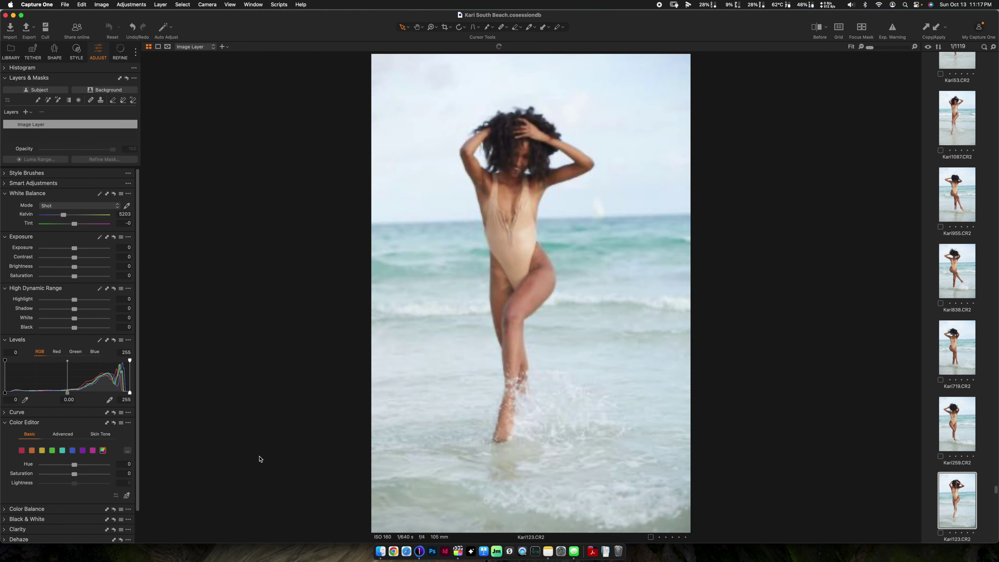
pyautogui.press('Down')
pyautogui.press('Down')
pyautogui.press('Down')
pyautogui.press('Down')
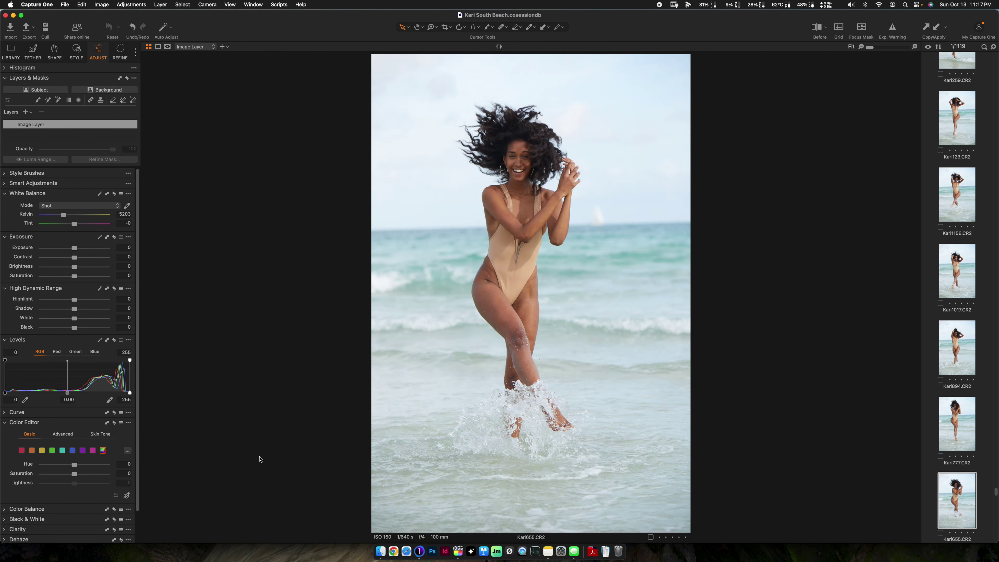
# - Review the frames after 655 through the splash kick in 300 to the outstretched-arms pose in 166
pyautogui.press('Down')
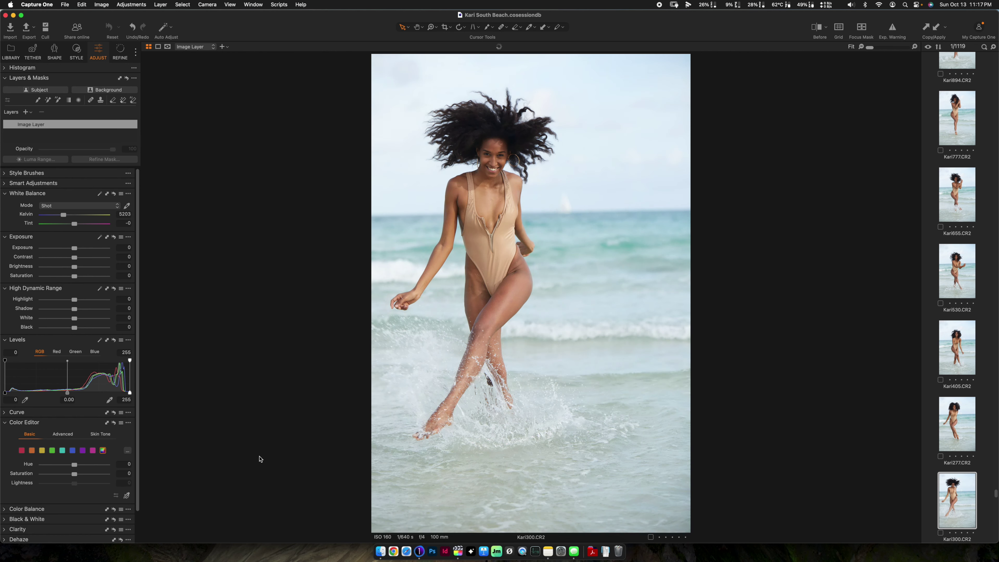
pyautogui.press('Down')
pyautogui.press('Down')
pyautogui.press('Down')
pyautogui.press('Down')
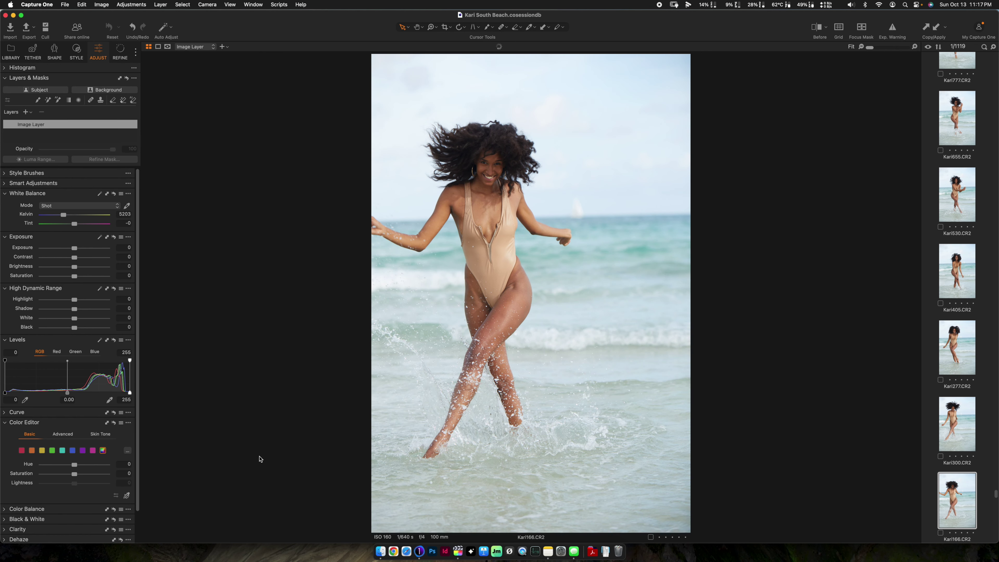
# - Review the frames after 166 through 570, 318 and 208 to the hands-behind-head pose in 72
pyautogui.press('Down')
pyautogui.press('Down')
pyautogui.press('Down')
pyautogui.press('Down')
pyautogui.press('Down')
pyautogui.press('Down')
pyautogui.press('Down')
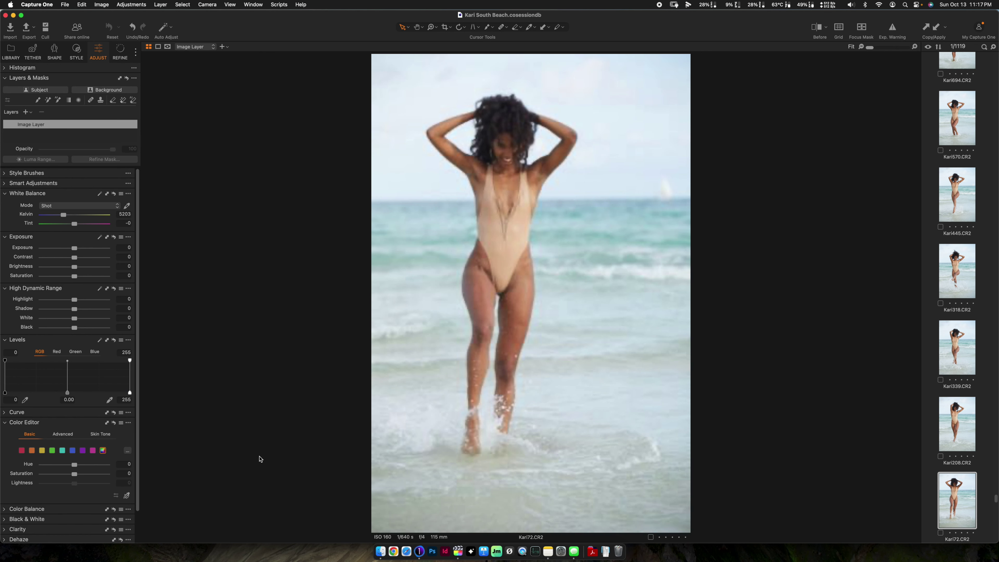
# - Review the frames after 72 through the retouched, cropped 853 to the high-kick pose in 612
pyautogui.press('Down')
pyautogui.press('Down')
pyautogui.press('Down')
pyautogui.press('Down')
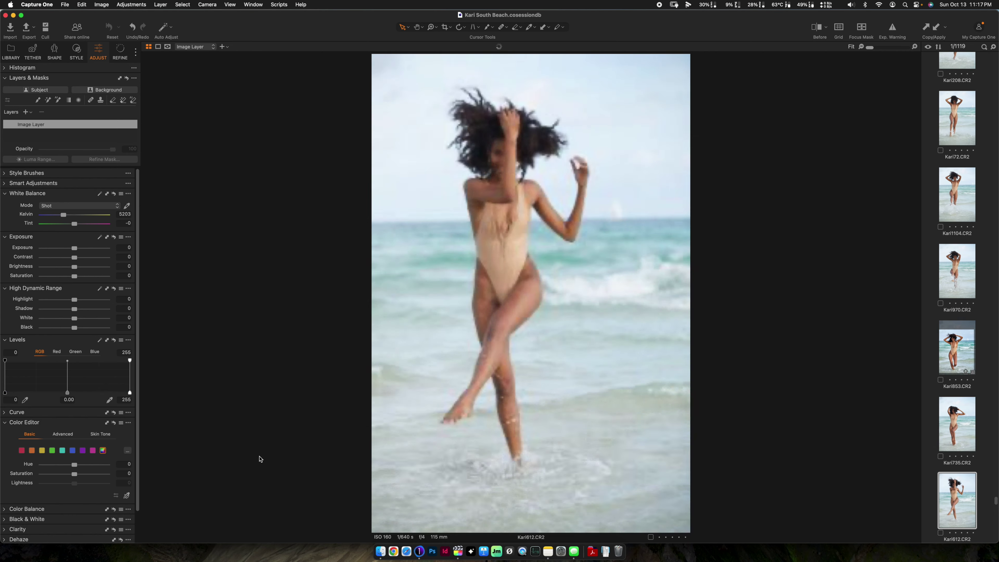
# - Review the frames after 612 through the retouched frame 361 to the smiling, retouched close walking shot 652
pyautogui.press('Down')
pyautogui.press('Down')
pyautogui.press('Down')
pyautogui.press('Down')
pyautogui.press('Down')
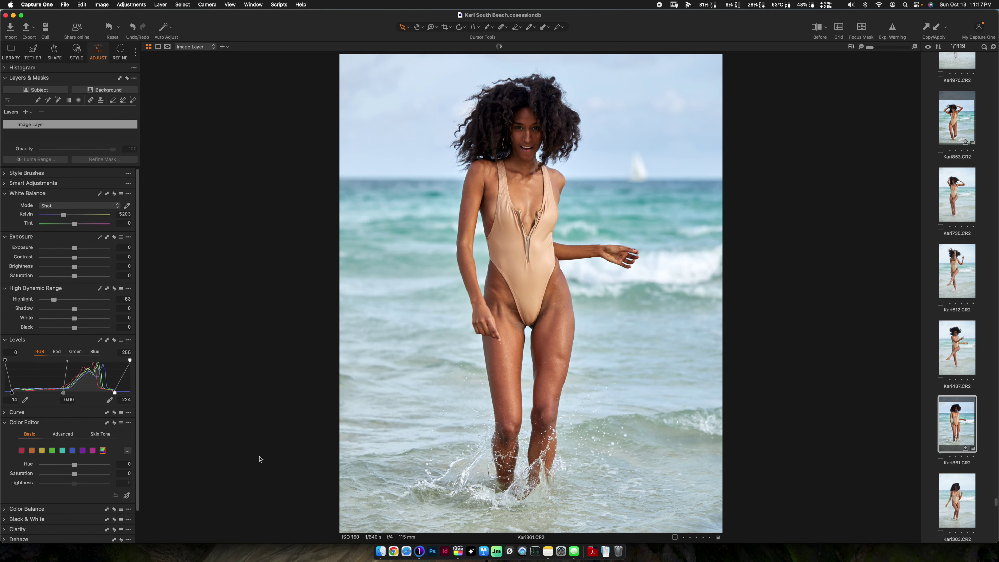
pyautogui.press('Down')
pyautogui.press('Down')
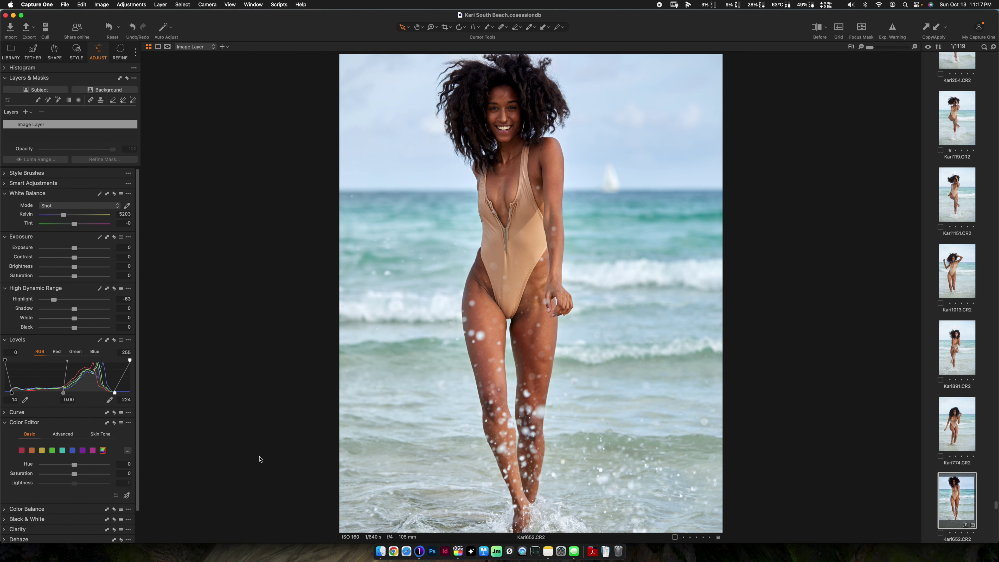
# - Adjust the blue color range of the retouched walking shot 652
pyautogui.click(73, 450)
pyautogui.moveTo(72, 467)
pyautogui.mouseDown()
pyautogui.moveTo(56, 466)
pyautogui.moveTo(62, 477)
pyautogui.mouseUp()
# - Review the frames after 652 through the retouched, starred 421 to the splashing leg-kick shot 295
pyautogui.press('Right')
pyautogui.press('Right')
pyautogui.press('Right')
pyautogui.press('Right')
pyautogui.press('Right')
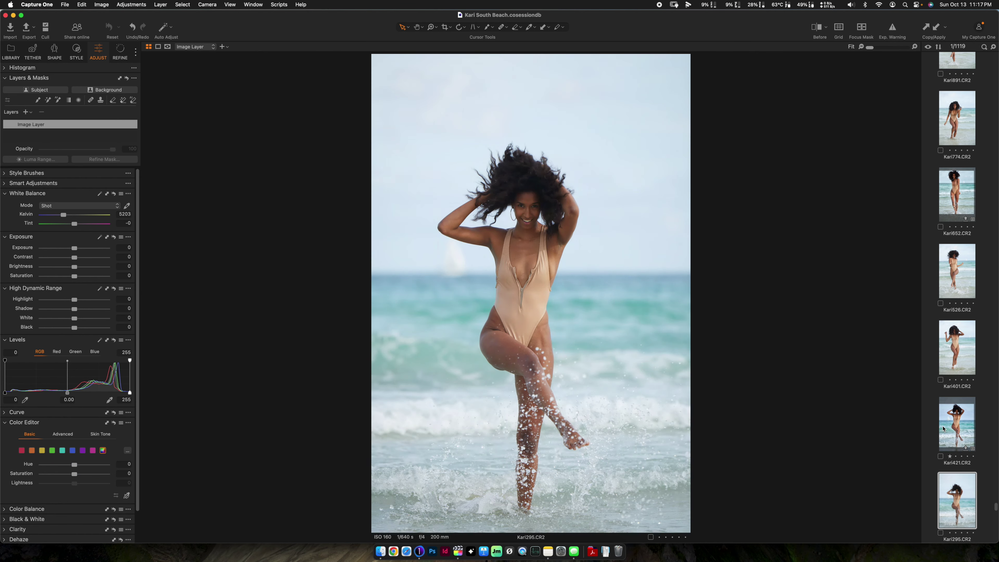